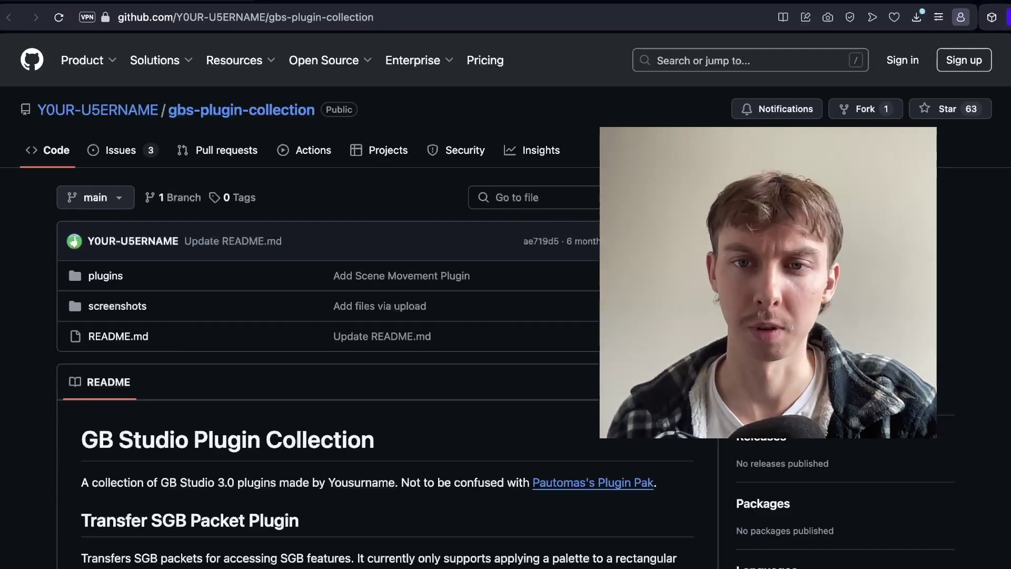
Check the clone and download options of gbs-plugin-collection and examine the plugin descriptions in its README and the GB Studio 3.0 Plugin Pak README
{"action": "left_click", "coordinate": [669, 197]}
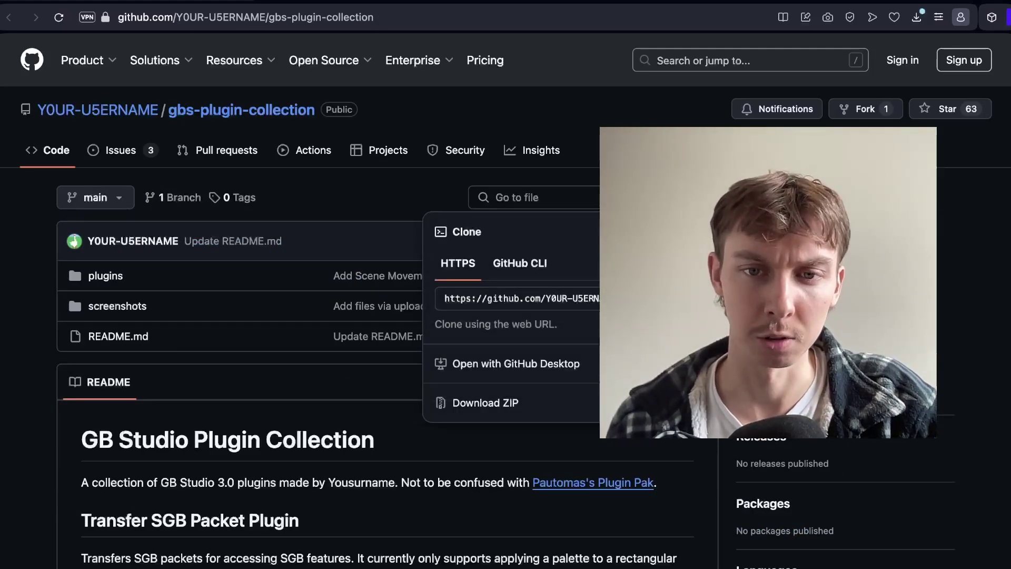
{"action": "key", "text": "Escape"}
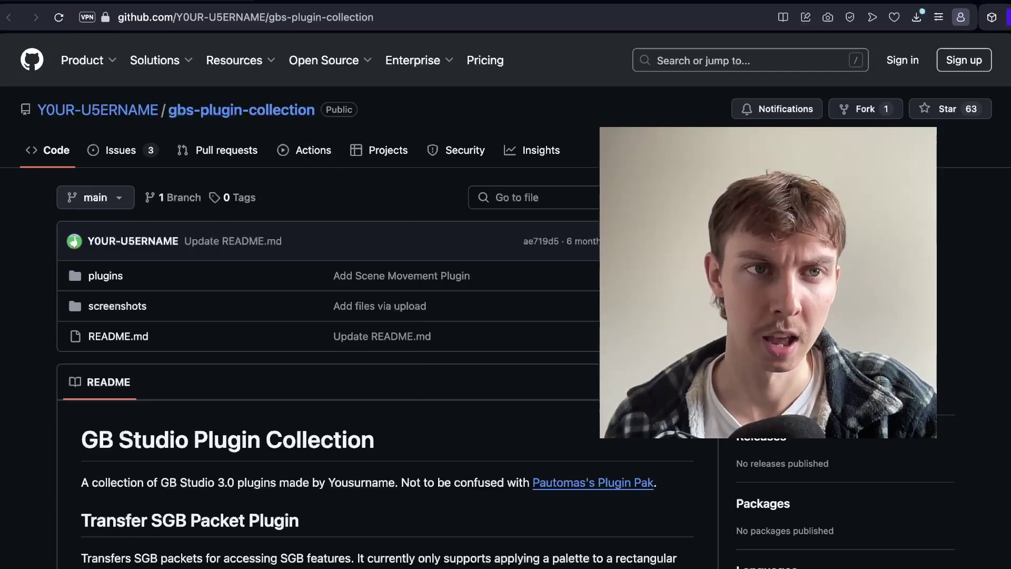
{"action": "key", "text": "ctrl+Tab"}
{"action": "scroll", "coordinate": [337, 316], "scroll_direction": "down", "scroll_amount": 6}
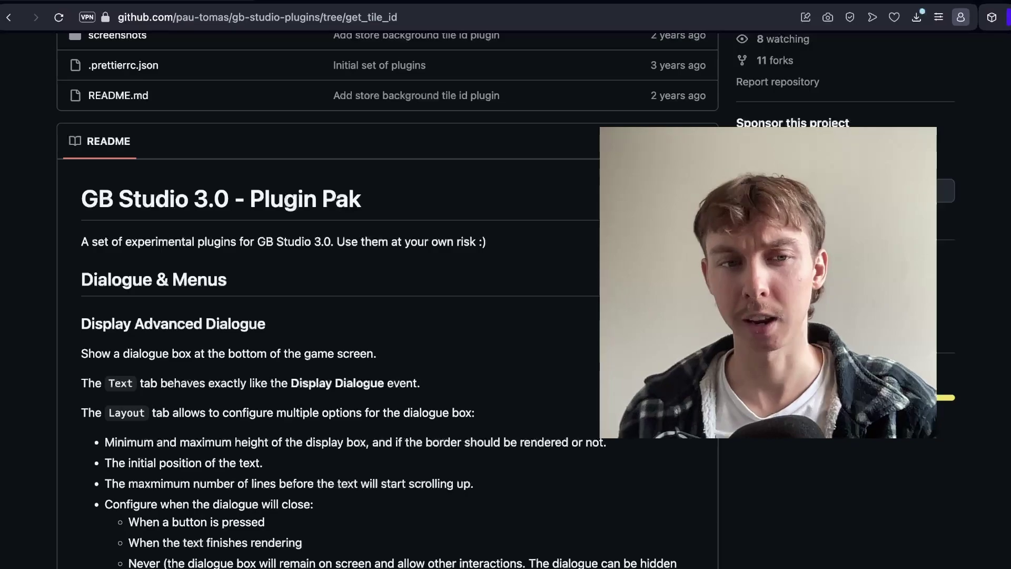
{"action": "scroll", "coordinate": [337, 316], "scroll_direction": "down", "scroll_amount": 13}
{"action": "scroll", "coordinate": [337, 316], "scroll_direction": "up", "scroll_amount": 1}
{"action": "scroll", "coordinate": [337, 316], "scroll_direction": "down", "scroll_amount": 8}
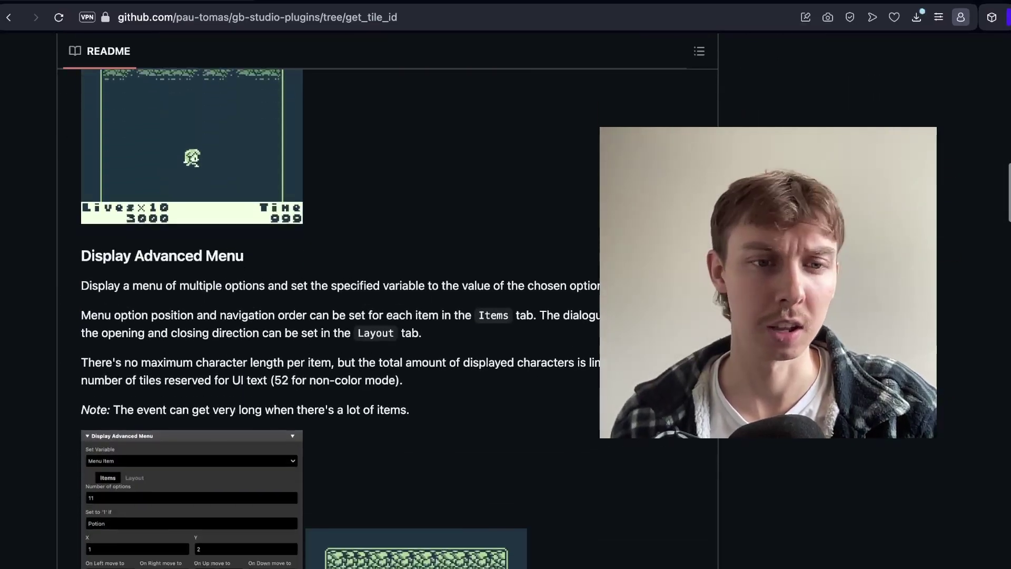
{"action": "scroll", "coordinate": [337, 316], "scroll_direction": "up", "scroll_amount": 8}
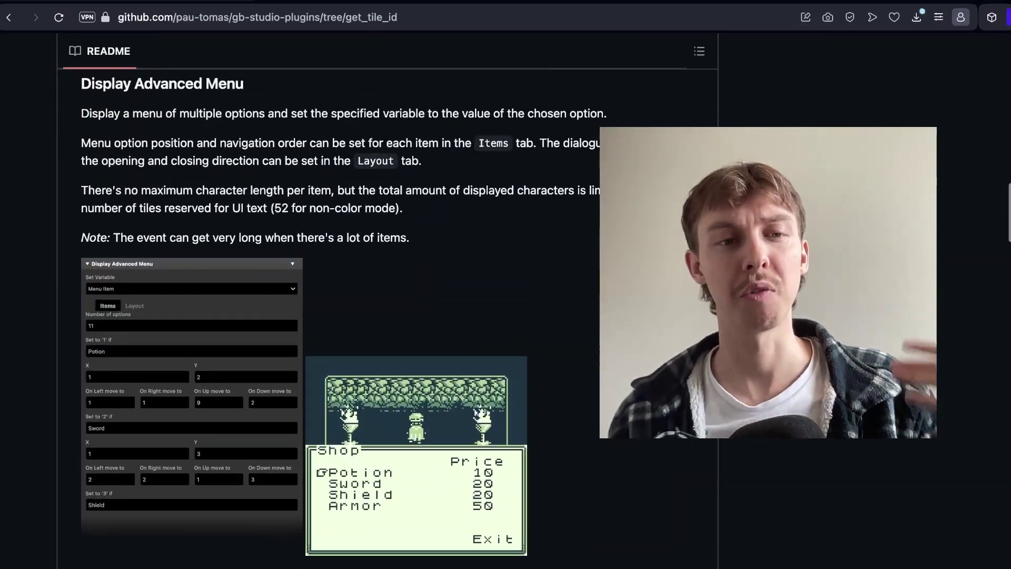
{"action": "scroll", "coordinate": [337, 316], "scroll_direction": "down", "scroll_amount": 12}
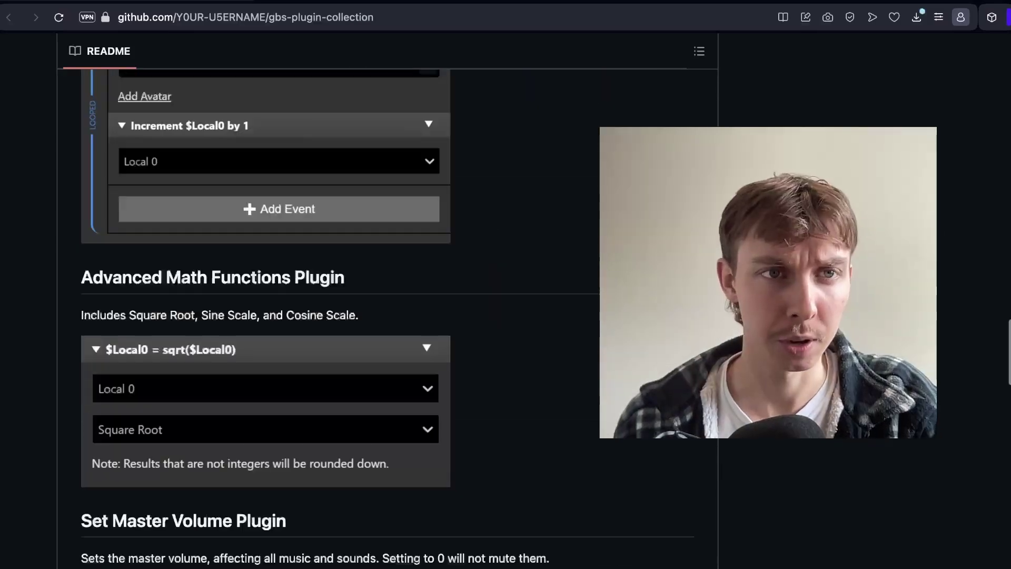
{"action": "scroll", "coordinate": [337, 316], "scroll_direction": "down", "scroll_amount": 5}
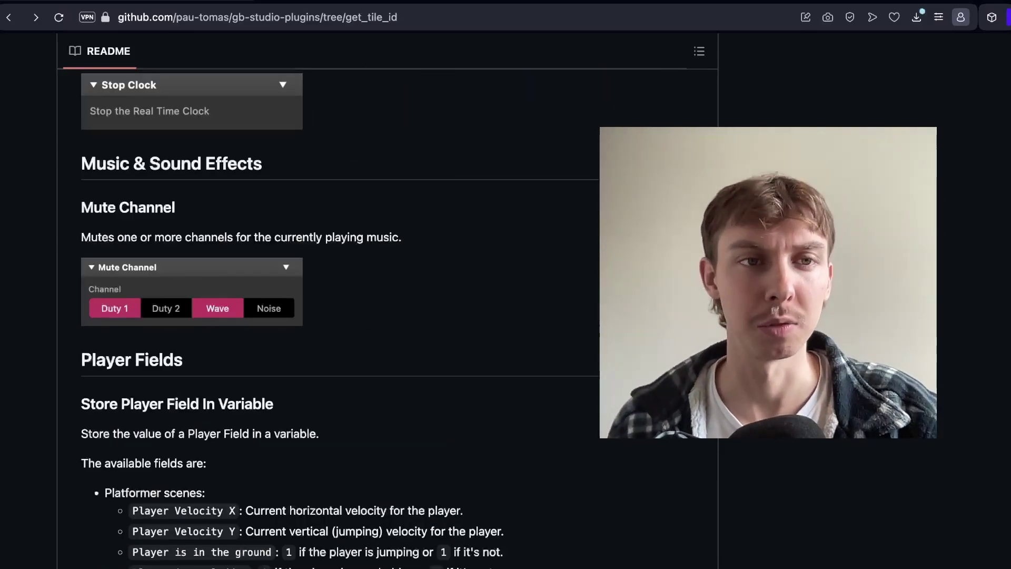
{"action": "scroll", "coordinate": [179, 159], "scroll_direction": "up", "scroll_amount": 15}
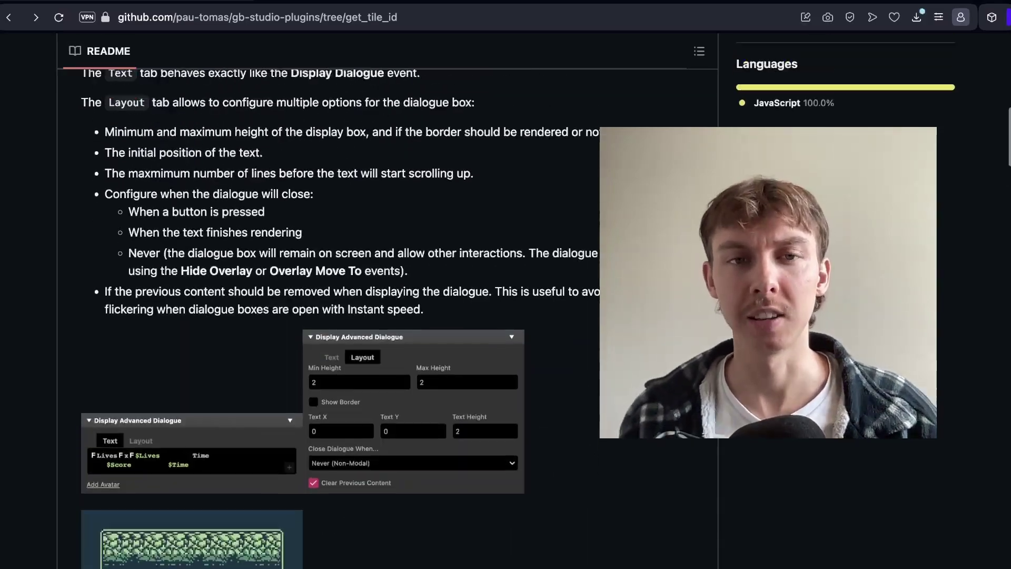
{"action": "scroll", "coordinate": [337, 316], "scroll_direction": "up", "scroll_amount": 10}
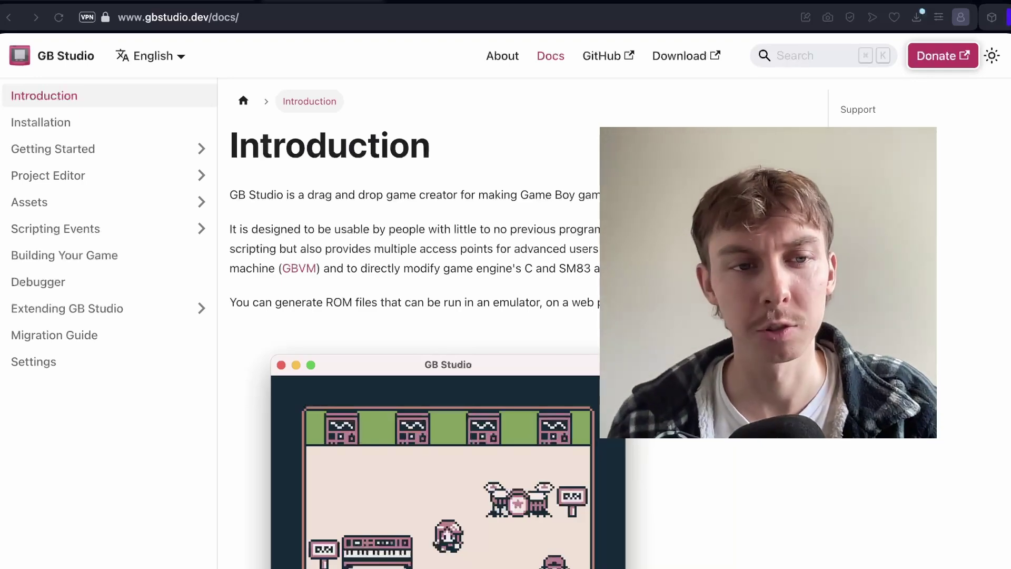
Read through the Introduction page of the GB Studio documentation, including its Support and Download sections
{"action": "scroll", "coordinate": [506, 316], "scroll_direction": "down", "scroll_amount": 4}
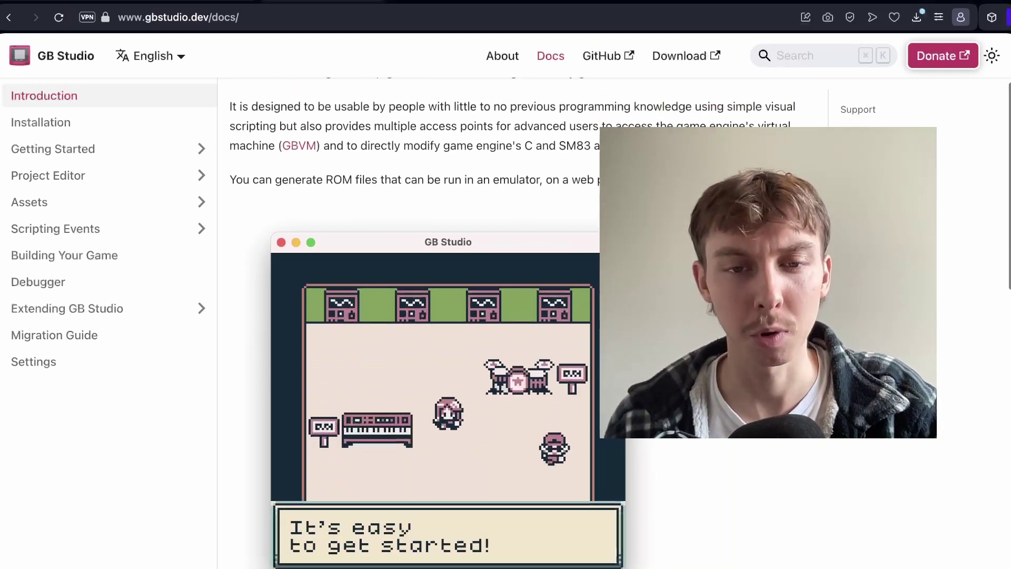
{"action": "scroll", "coordinate": [506, 316], "scroll_direction": "up", "scroll_amount": 4}
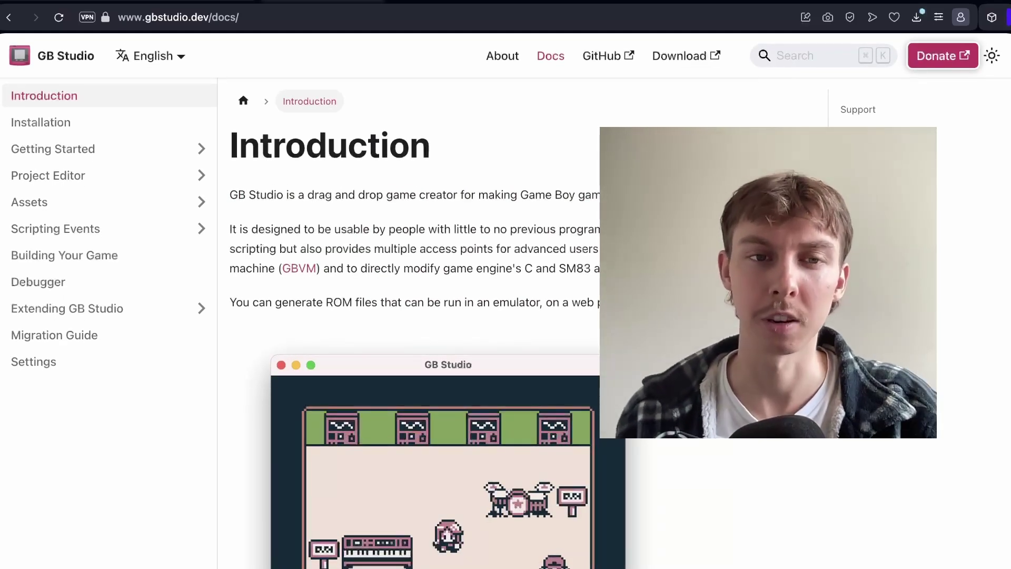
{"action": "scroll", "coordinate": [506, 316], "scroll_direction": "down", "scroll_amount": 1}
{"action": "scroll", "coordinate": [505, 316], "scroll_direction": "up", "scroll_amount": 1}
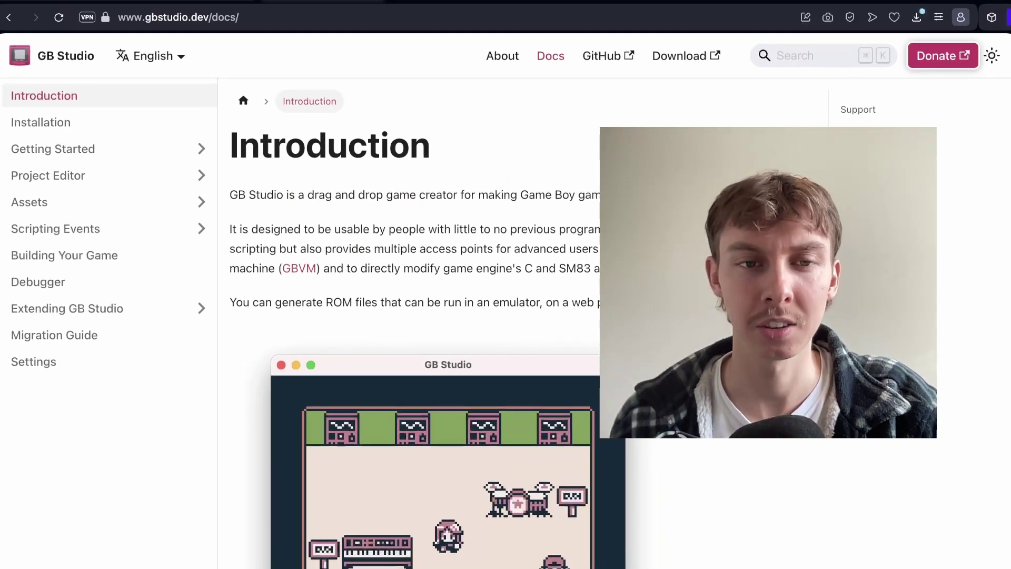
{"action": "scroll", "coordinate": [505, 315], "scroll_direction": "down", "scroll_amount": 3}
{"action": "scroll", "coordinate": [505, 316], "scroll_direction": "down", "scroll_amount": 8}
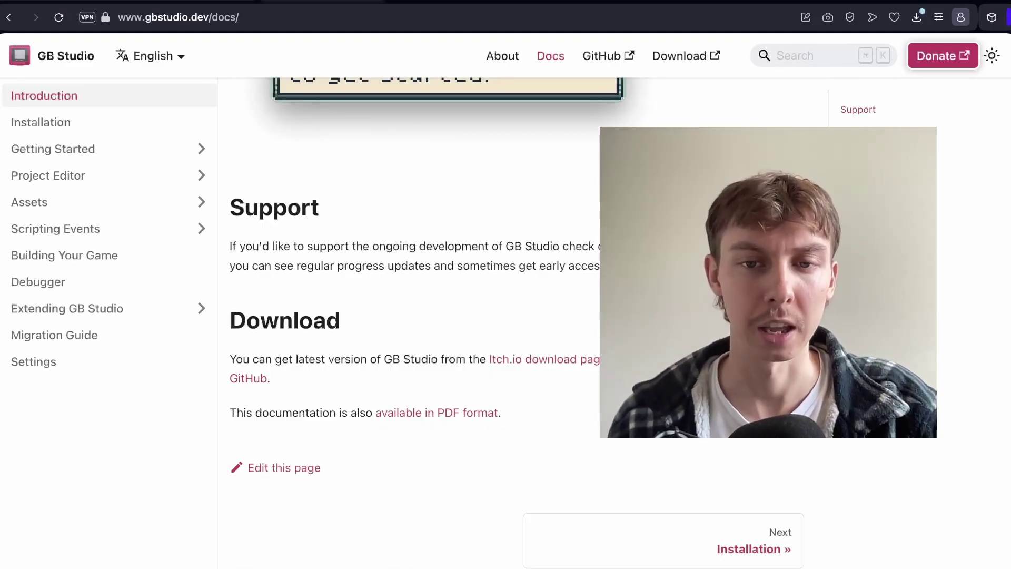
{"action": "scroll", "coordinate": [506, 316], "scroll_direction": "down", "scroll_amount": 4}
{"action": "scroll", "coordinate": [505, 316], "scroll_direction": "up", "scroll_amount": 15}
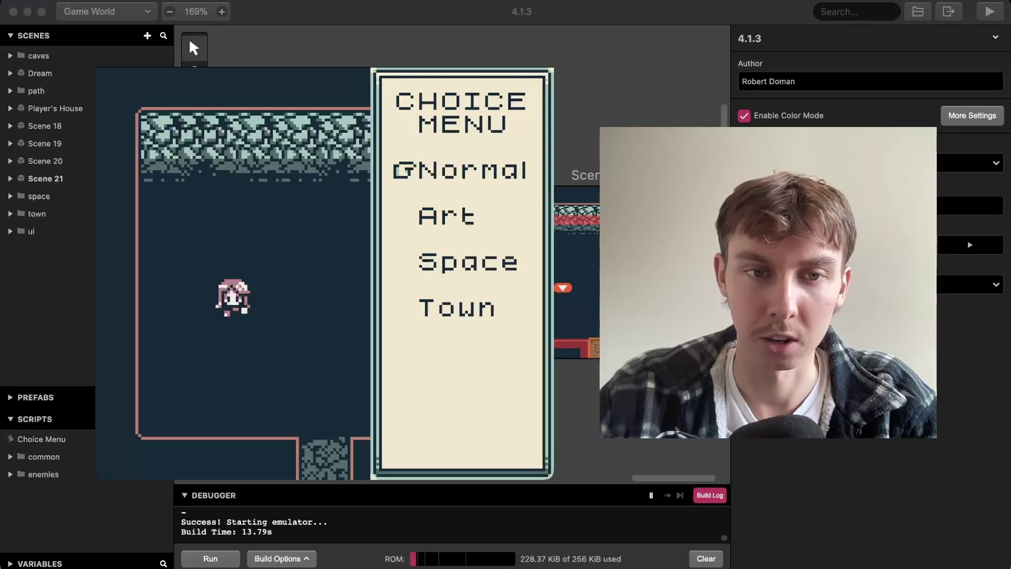
In the GB Studio game preview, test moving the choice menu's cursor up and down through Normal, Art, Space and Town
{"action": "key", "text": "Down"}
{"action": "key", "text": "Down"}
{"action": "key", "text": "Down"}
{"action": "key", "text": "Up"}
{"action": "key", "text": "Up"}
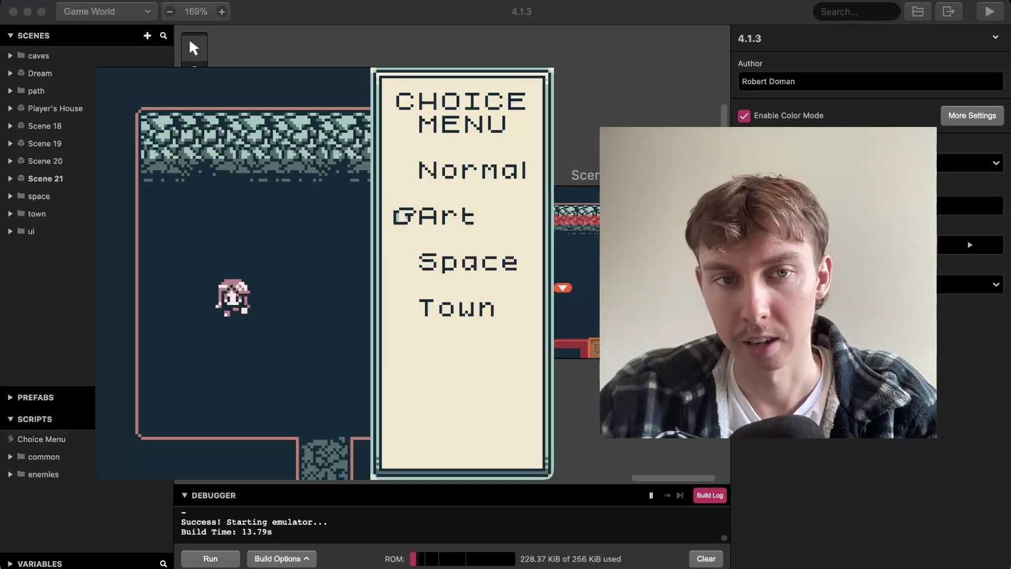
{"action": "key", "text": "Up"}
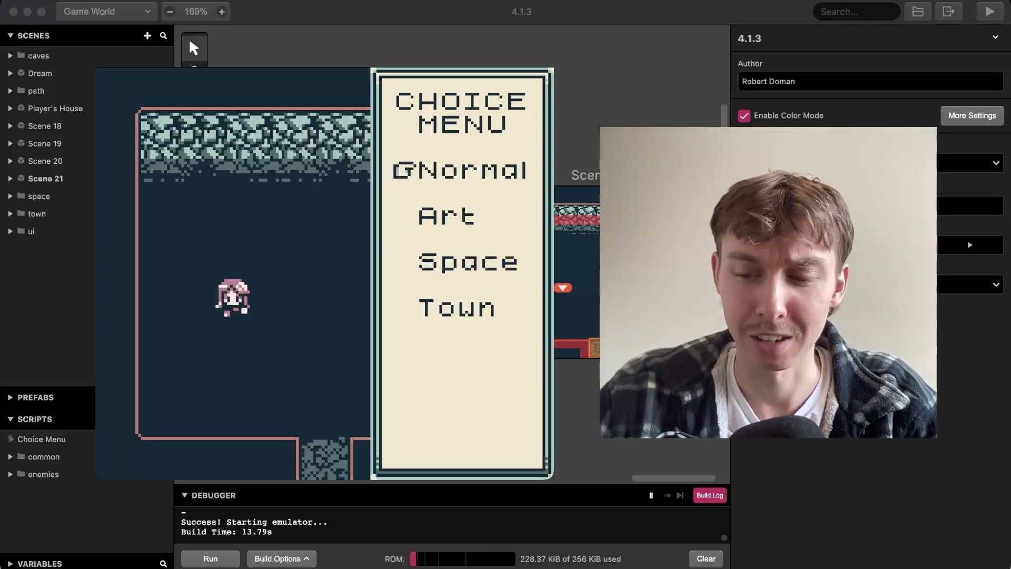
{"action": "key", "text": "Down"}
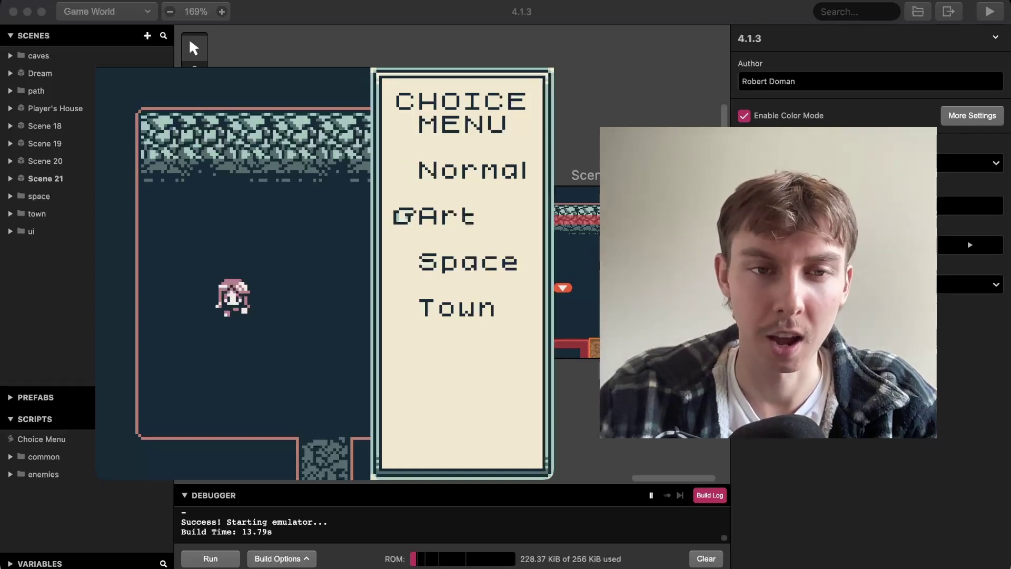
{"action": "key", "text": "Down"}
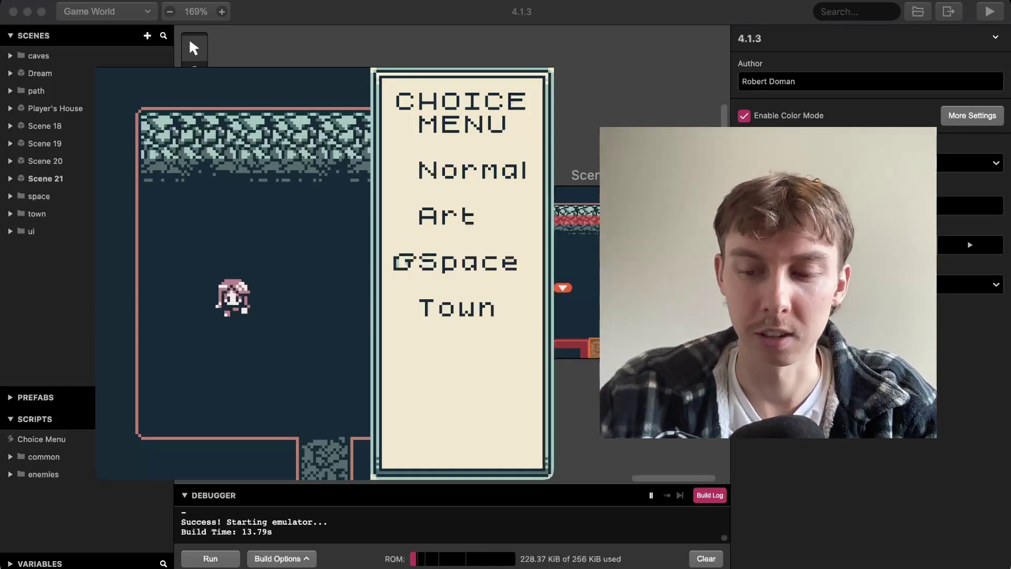
{"action": "key", "text": "Down"}
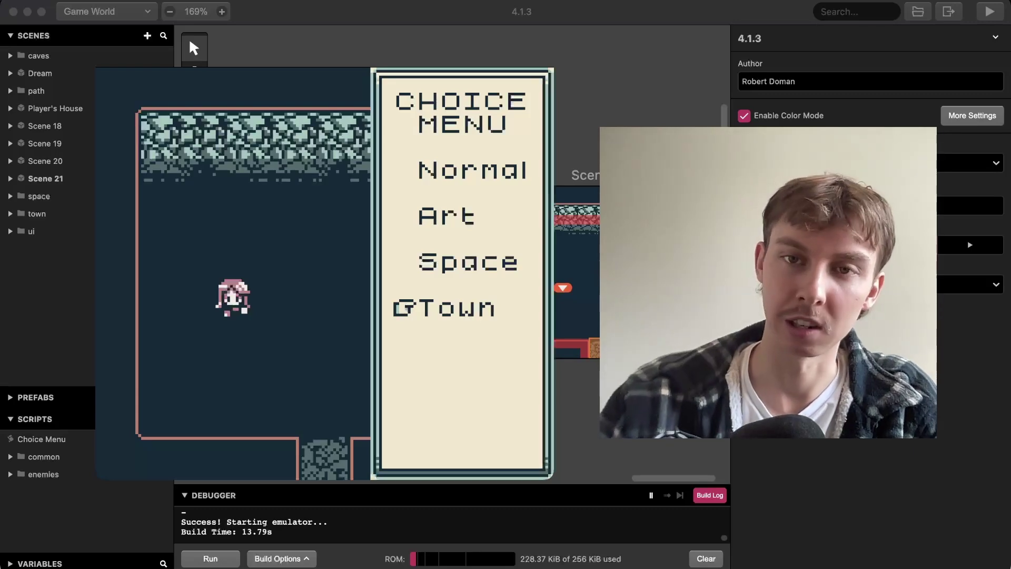
{"action": "key", "text": "Up"}
{"action": "key", "text": "Up"}
{"action": "key", "text": "Down"}
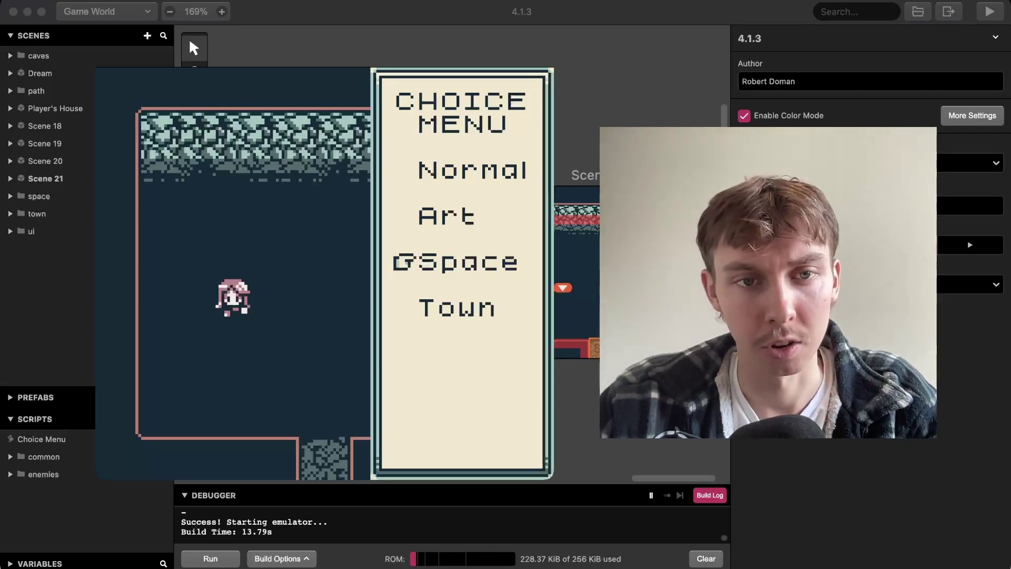
Choose Normal in the choice menu and walk the character down to the room's lower exit
{"action": "key", "text": "Up"}
{"action": "key", "text": "Up"}
{"action": "key", "text": "z"}
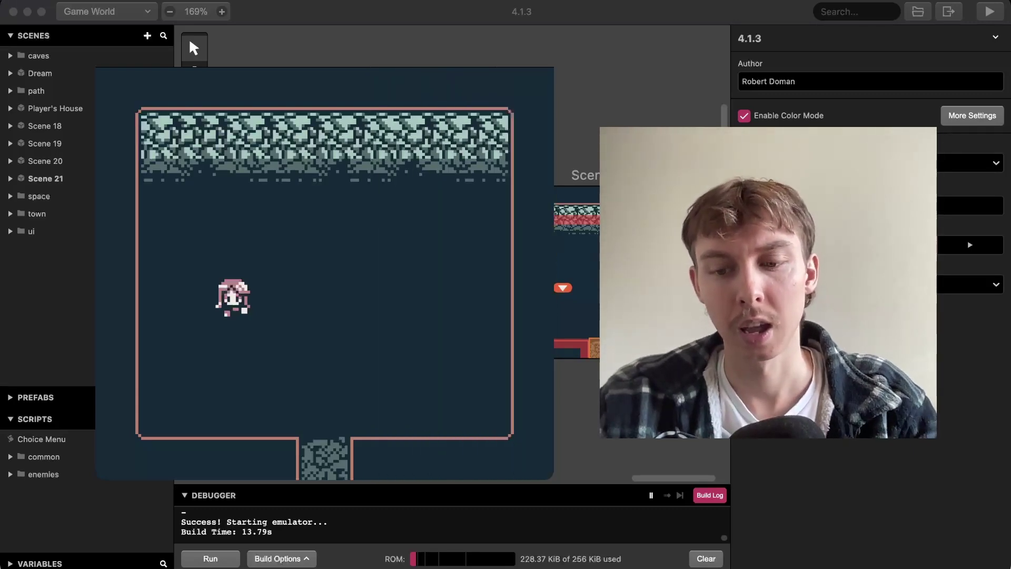
{"action": "key", "text": "Down"}
{"action": "key", "text": "Right"}
{"action": "key", "text": "Down"}
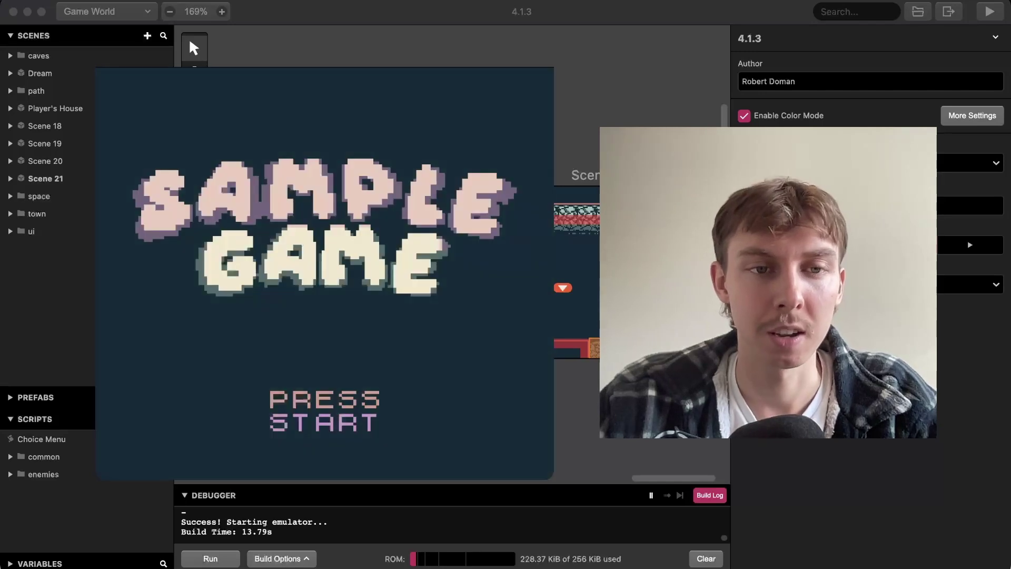
Start the sample game from its title screen and choose Art in the choice menu
{"action": "key", "text": "Return"}
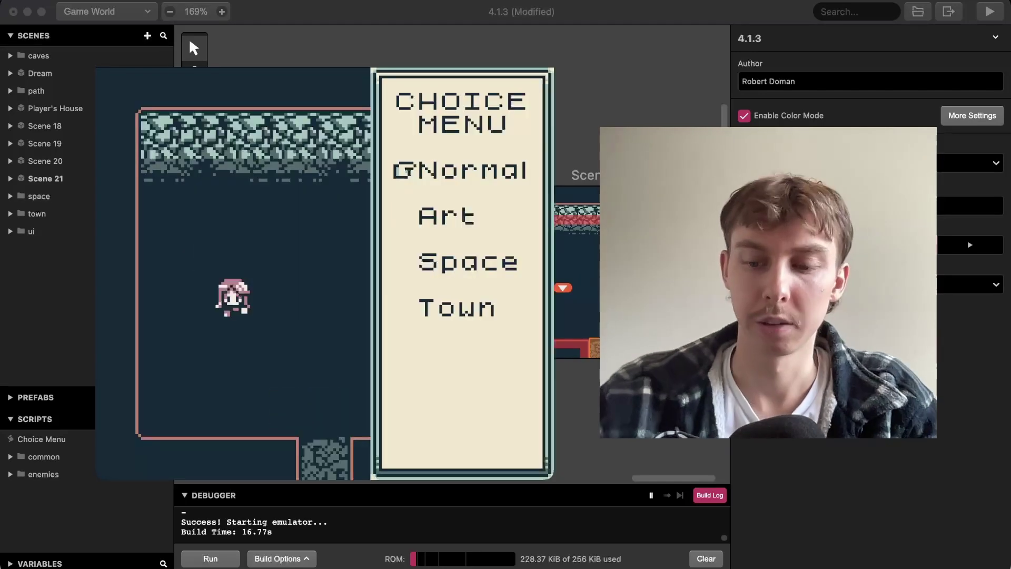
{"action": "key", "text": "Down"}
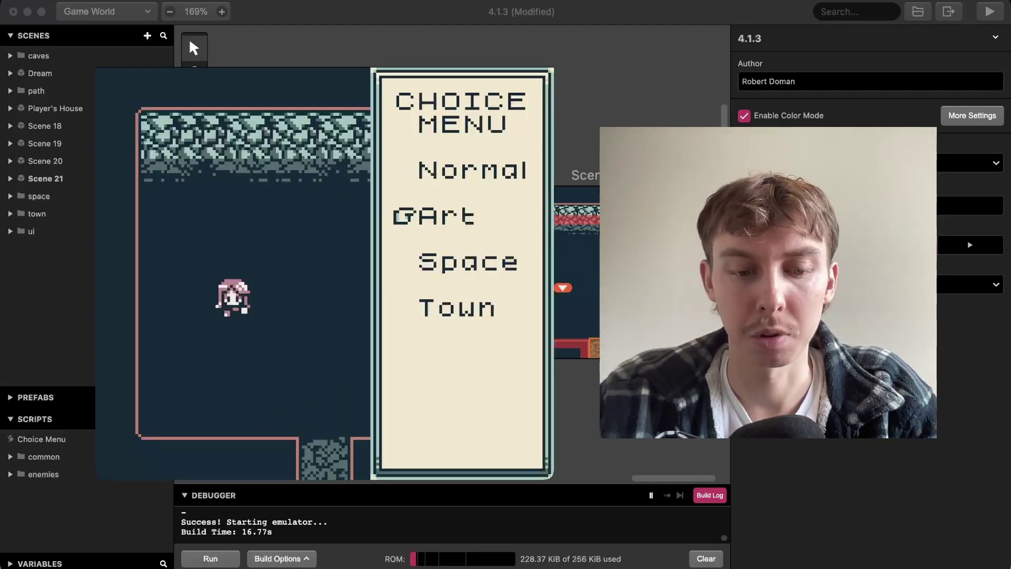
{"action": "key", "text": "z"}
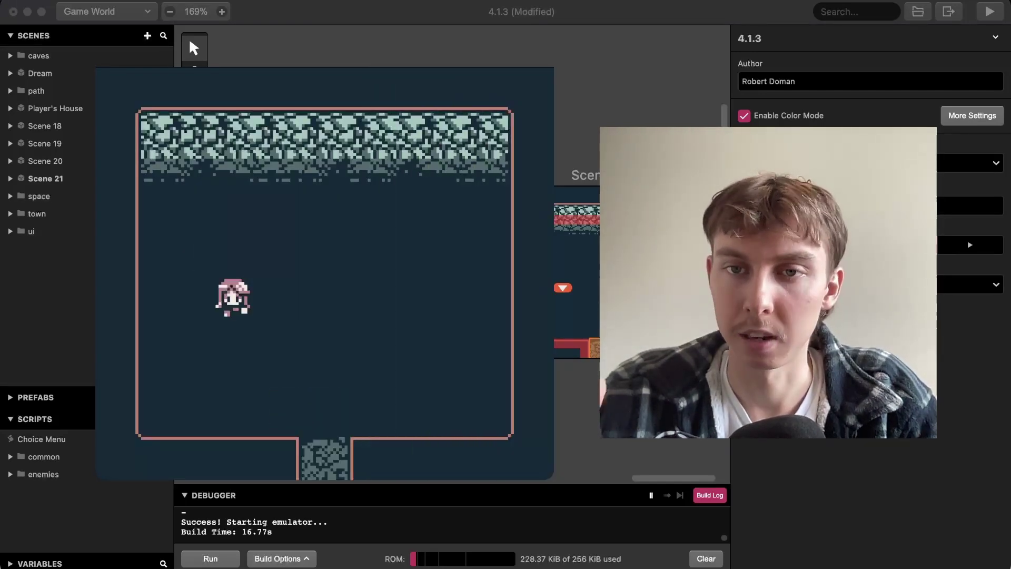
Walk the character right and down into the opening in the room's lower wall
{"action": "key", "text": "Right"}
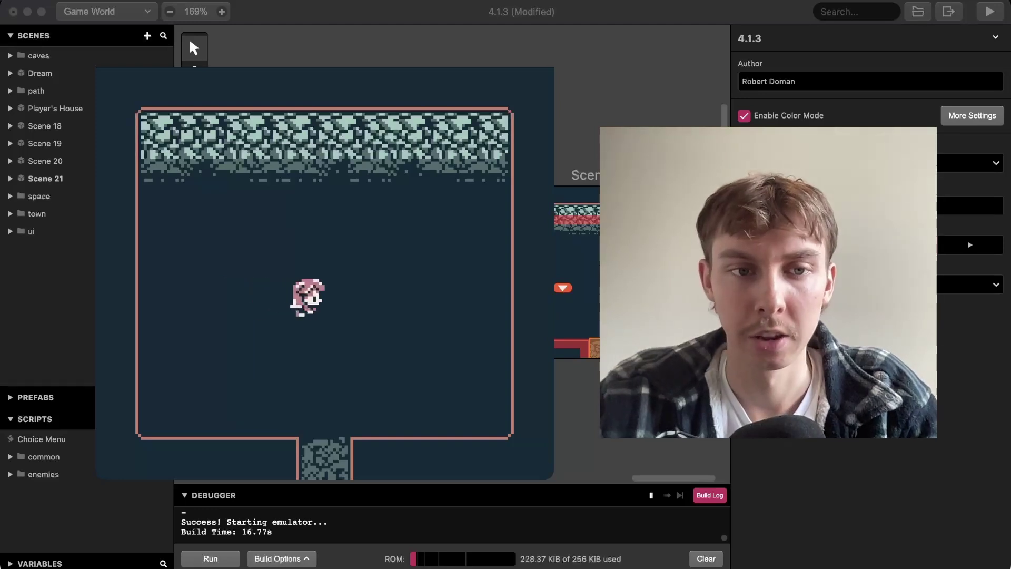
{"action": "key", "text": "Down"}
{"action": "key", "text": "Left"}
{"action": "key", "text": "Down"}
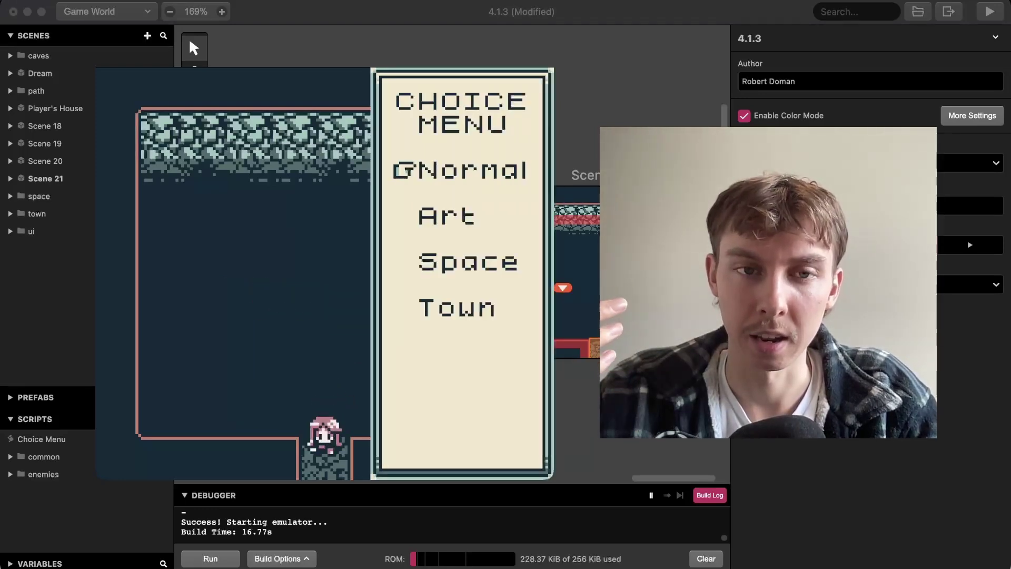
Move the reopened choice menu's cursor down to Space and back up to Art, and confirm the choice
{"action": "key", "text": "z"}
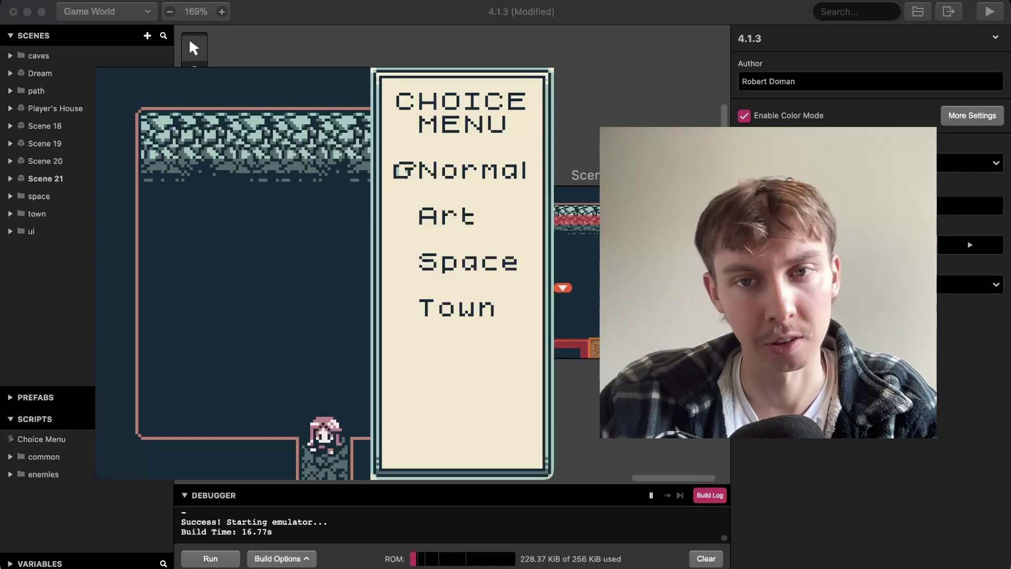
{"action": "key", "text": "Down"}
{"action": "key", "text": "Down"}
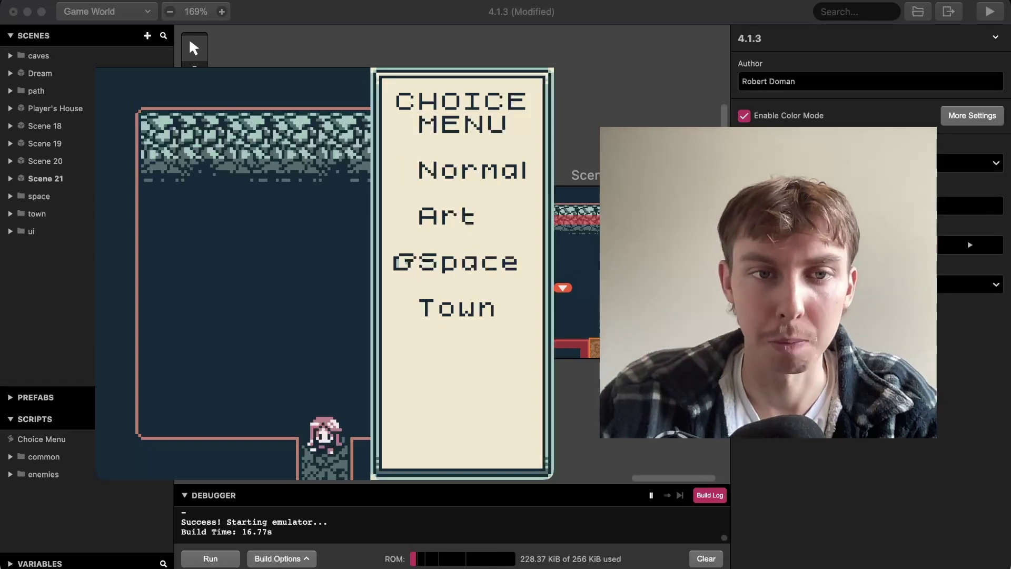
{"action": "key", "text": "Up"}
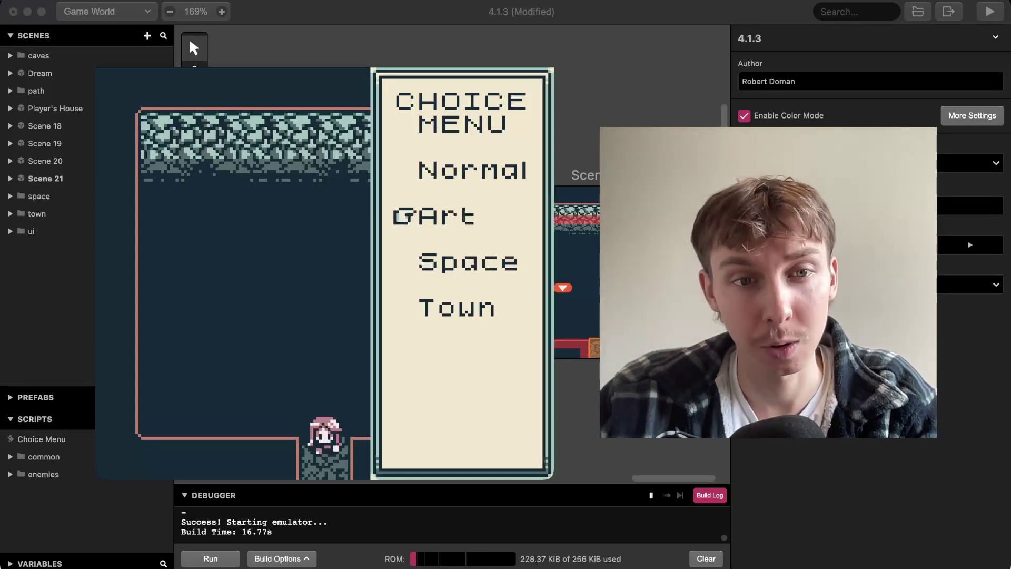
{"action": "key", "text": "z"}
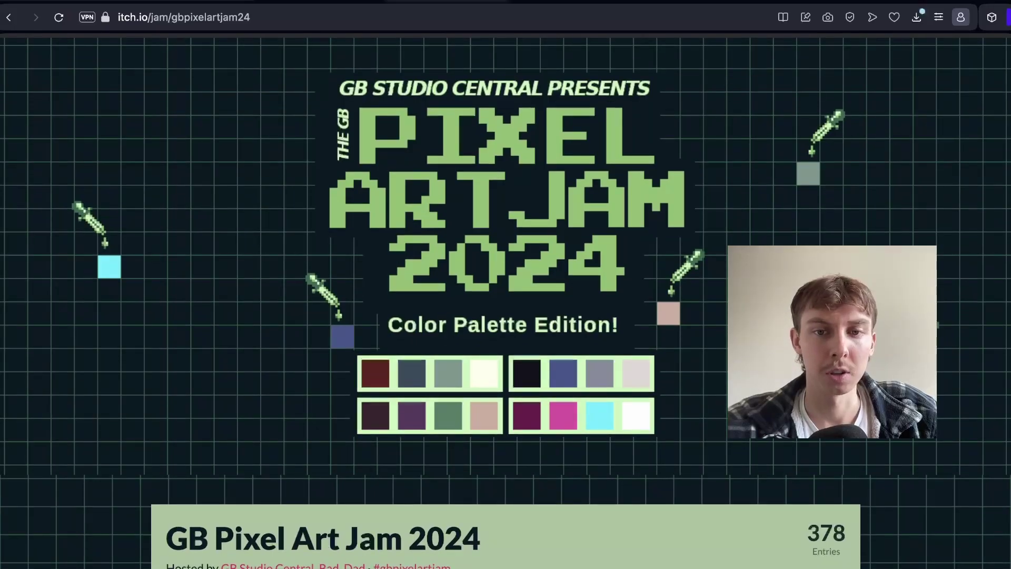
Look over the GB Pixel Art Jam 2024 overview and its submissions gallery on itch.io
{"action": "scroll", "coordinate": [506, 300], "scroll_direction": "down", "scroll_amount": 1}
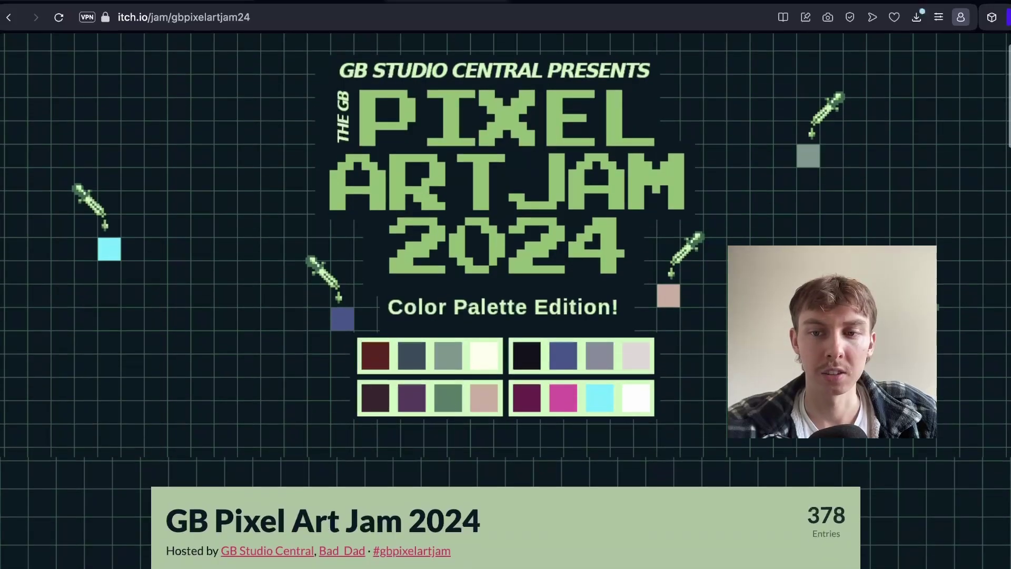
{"action": "scroll", "coordinate": [506, 300], "scroll_direction": "down", "scroll_amount": 5}
{"action": "scroll", "coordinate": [505, 300], "scroll_direction": "down", "scroll_amount": 3}
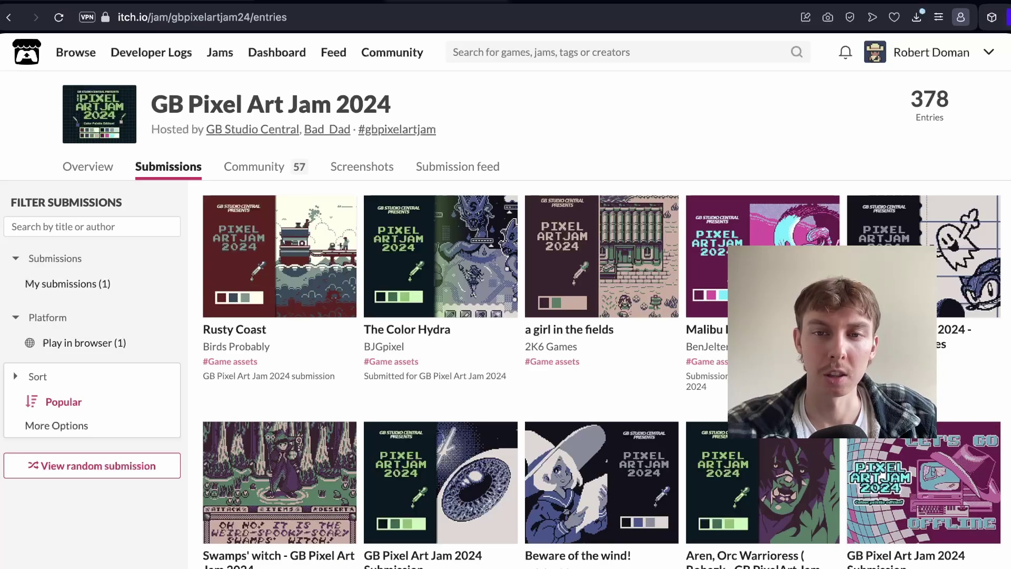
{"action": "scroll", "coordinate": [13, 371], "scroll_direction": "down", "scroll_amount": 3}
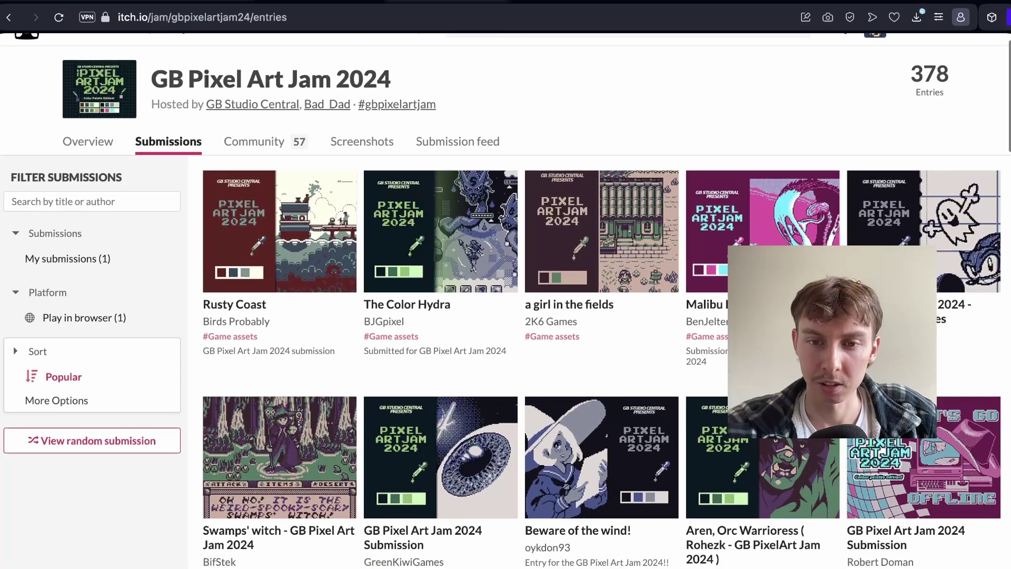
{"action": "scroll", "coordinate": [14, 372], "scroll_direction": "down", "scroll_amount": 5}
{"action": "scroll", "coordinate": [14, 371], "scroll_direction": "up", "scroll_amount": 7}
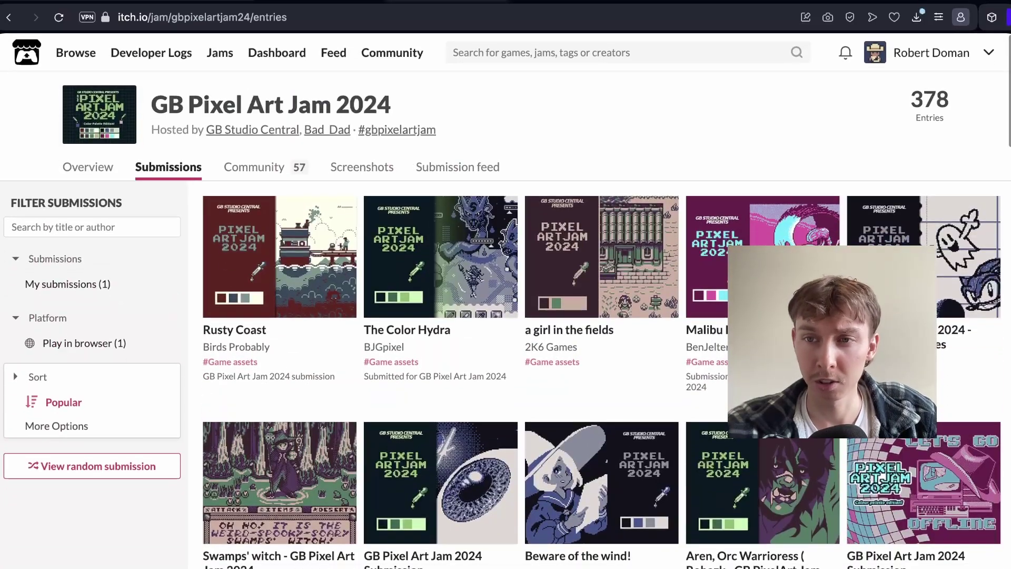
Browse through the popular submissions in the GB Pixel Art Jam 2024 gallery
{"action": "scroll", "coordinate": [14, 371], "scroll_direction": "down", "scroll_amount": 10}
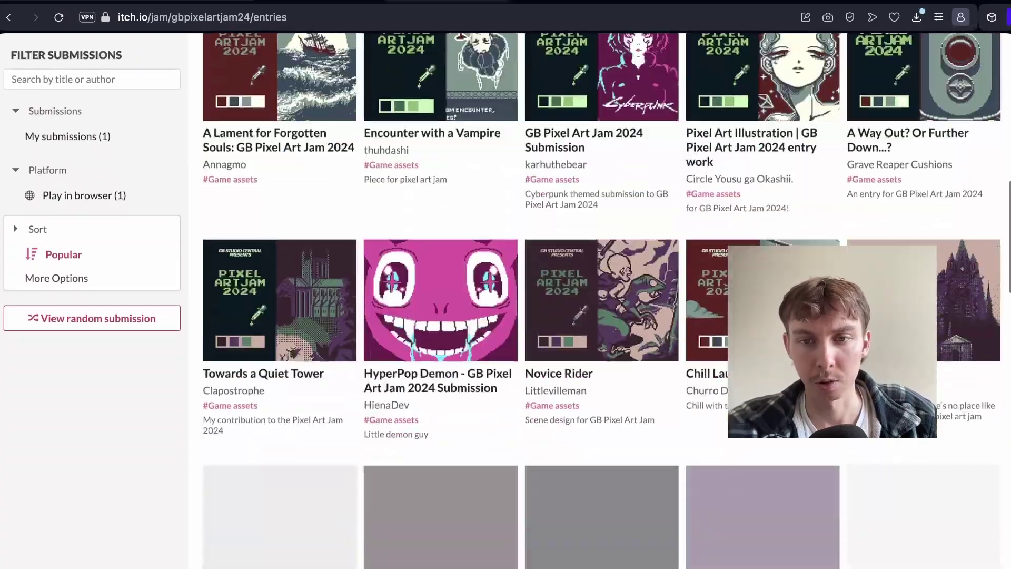
{"action": "scroll", "coordinate": [14, 371], "scroll_direction": "down", "scroll_amount": 20}
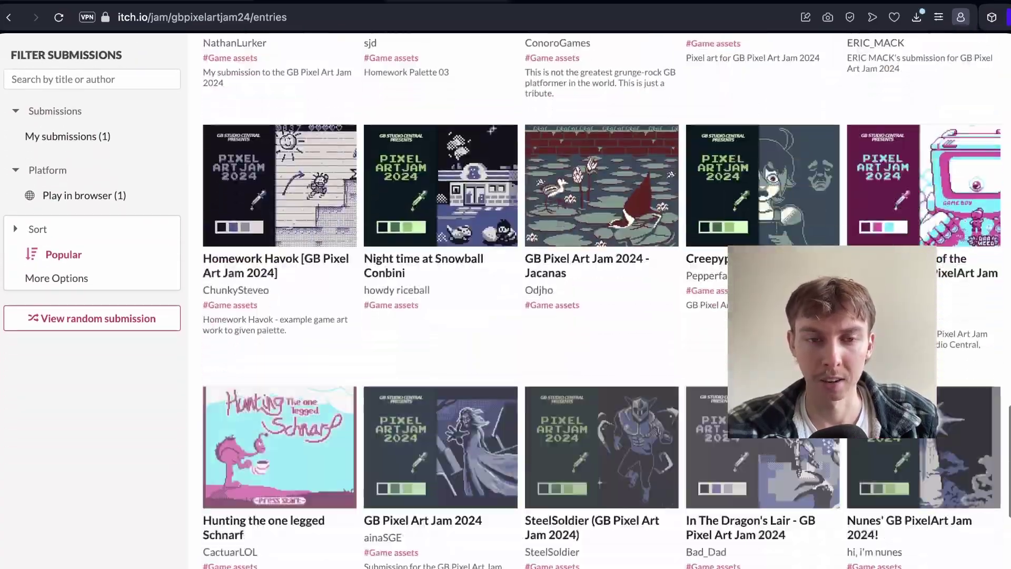
{"action": "scroll", "coordinate": [14, 371], "scroll_direction": "up", "scroll_amount": 5}
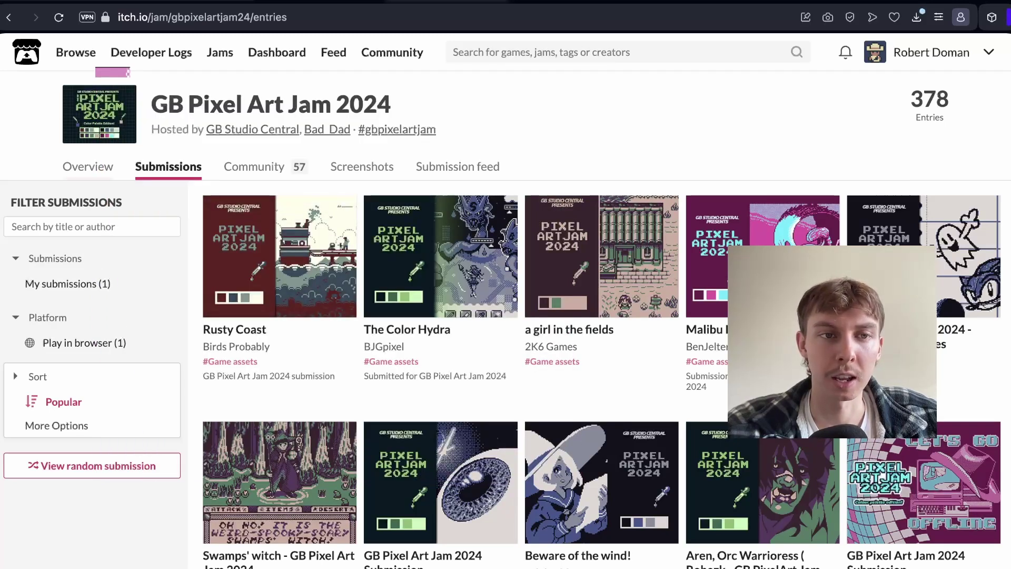
Open the jam's overview page and read its color palettes, theme, image size requirement and rules
{"action": "left_click", "coordinate": [87, 166]}
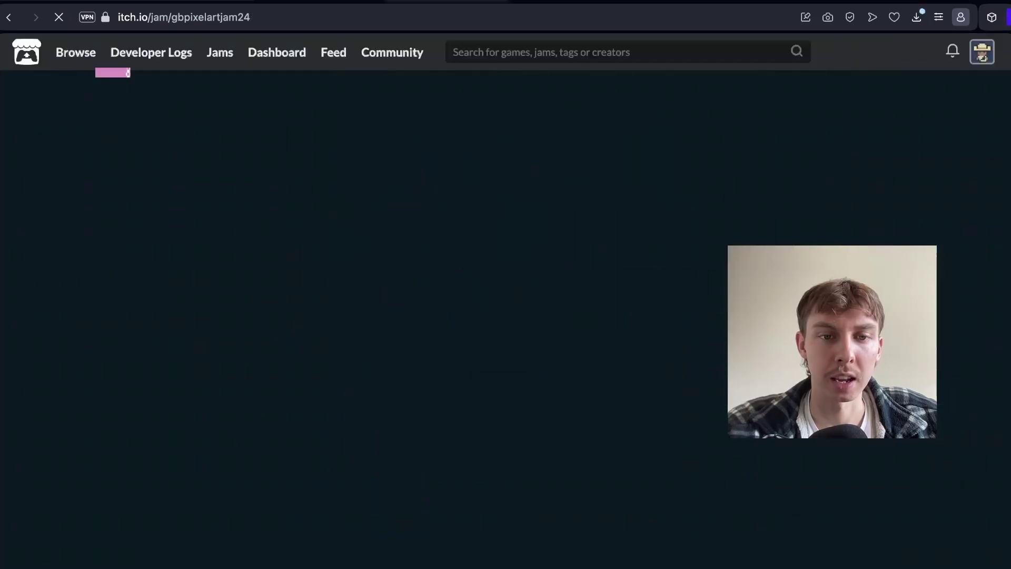
{"action": "scroll", "coordinate": [506, 300], "scroll_direction": "down", "scroll_amount": 8}
{"action": "scroll", "coordinate": [506, 316], "scroll_direction": "down", "scroll_amount": 10}
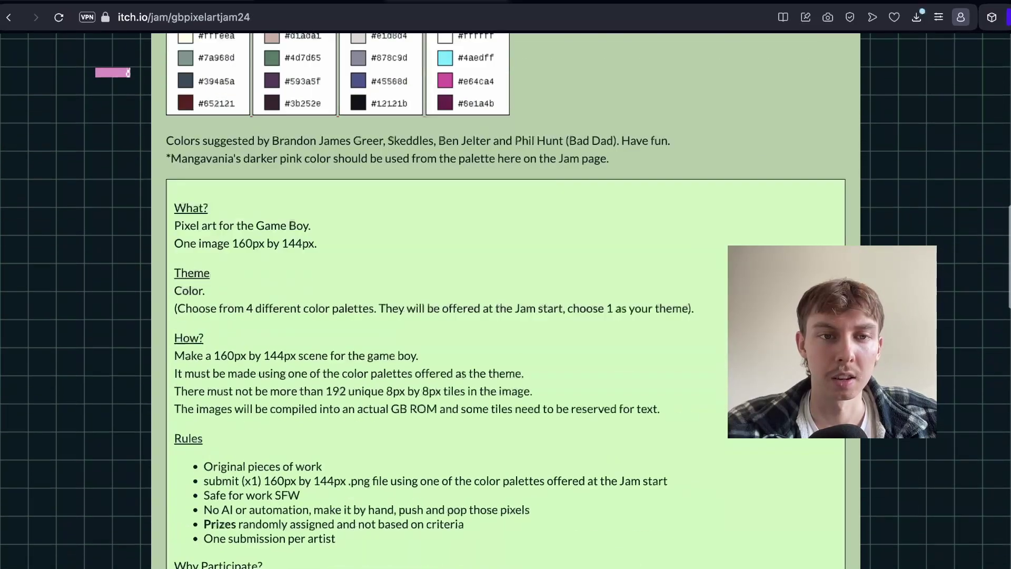
{"action": "scroll", "coordinate": [505, 316], "scroll_direction": "up", "scroll_amount": 3}
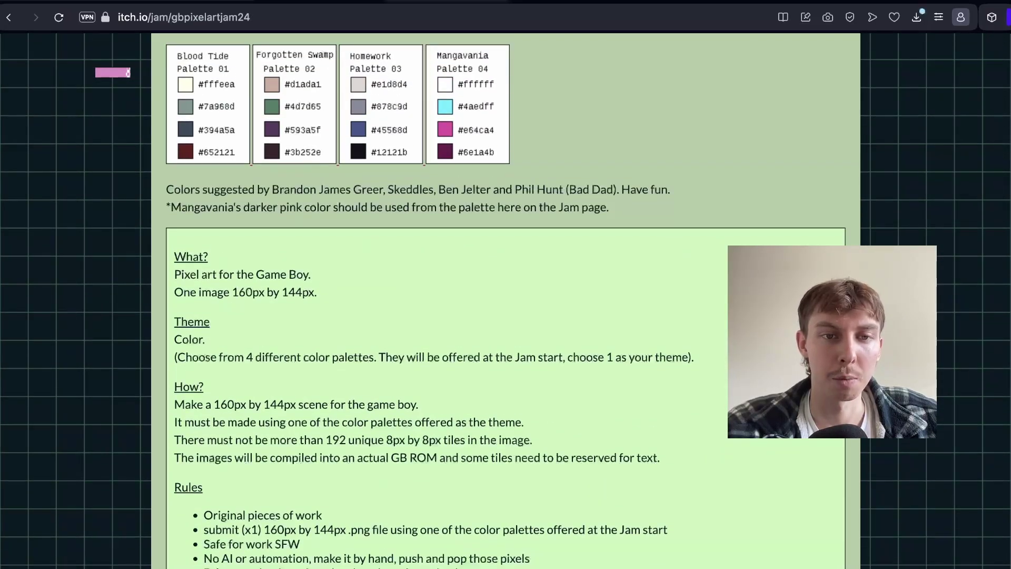
{"action": "scroll", "coordinate": [505, 316], "scroll_direction": "down", "scroll_amount": 1}
{"action": "left_click_drag", "start_coordinate": [224, 257], "coordinate": [317, 257]}
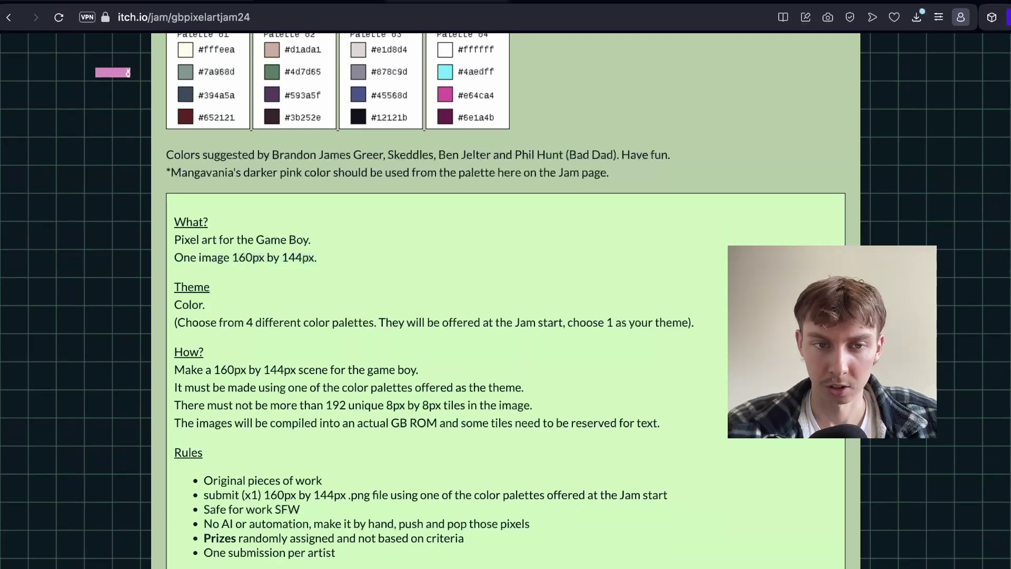
{"action": "scroll", "coordinate": [506, 316], "scroll_direction": "down", "scroll_amount": 3}
{"action": "left_click_drag", "start_coordinate": [326, 300], "coordinate": [348, 301]}
{"action": "scroll", "coordinate": [506, 302], "scroll_direction": "up", "scroll_amount": 7}
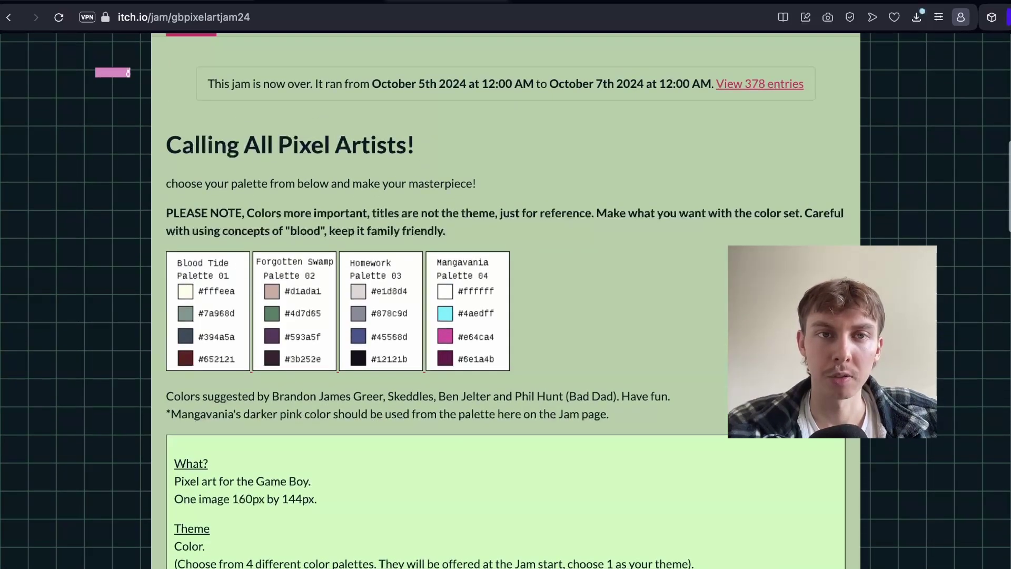
Switch to the GB Studio documentation and open its Assets section
{"action": "key", "text": "ctrl+shift+Tab"}
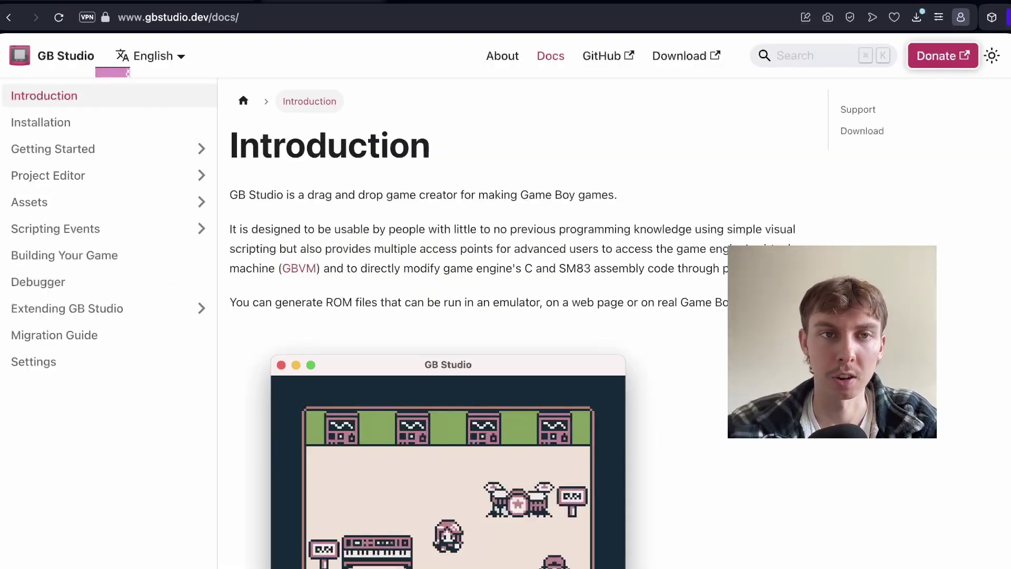
{"action": "scroll", "coordinate": [506, 316], "scroll_direction": "down", "scroll_amount": 1}
{"action": "scroll", "coordinate": [506, 316], "scroll_direction": "up", "scroll_amount": 1}
{"action": "left_click", "coordinate": [30, 201]}
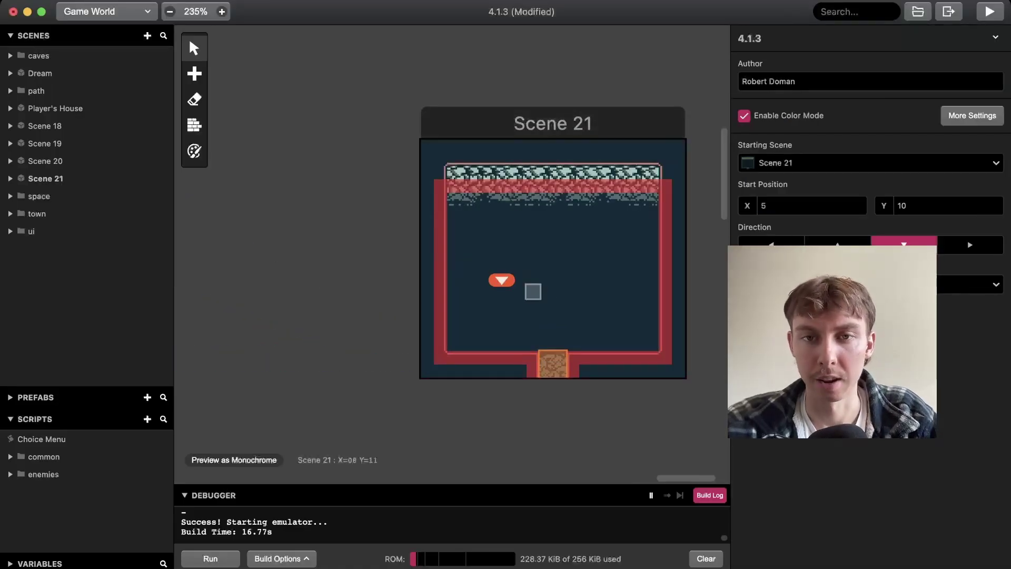
Select Scene 21 in GB Studio, examine the settings of its existing Choice Menu event, and collapse that event
{"action": "left_click", "coordinate": [533, 291]}
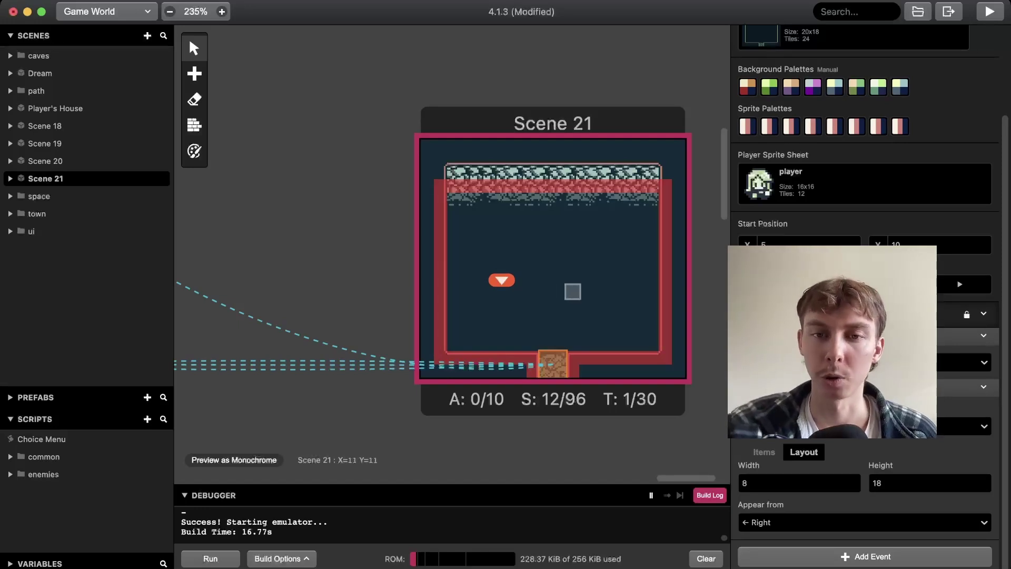
{"action": "scroll", "coordinate": [573, 292], "scroll_direction": "down", "scroll_amount": 1}
{"action": "scroll", "coordinate": [573, 291], "scroll_direction": "up", "scroll_amount": 1}
{"action": "scroll", "coordinate": [626, 314], "scroll_direction": "down", "scroll_amount": 1}
{"action": "scroll", "coordinate": [626, 313], "scroll_direction": "up", "scroll_amount": 1}
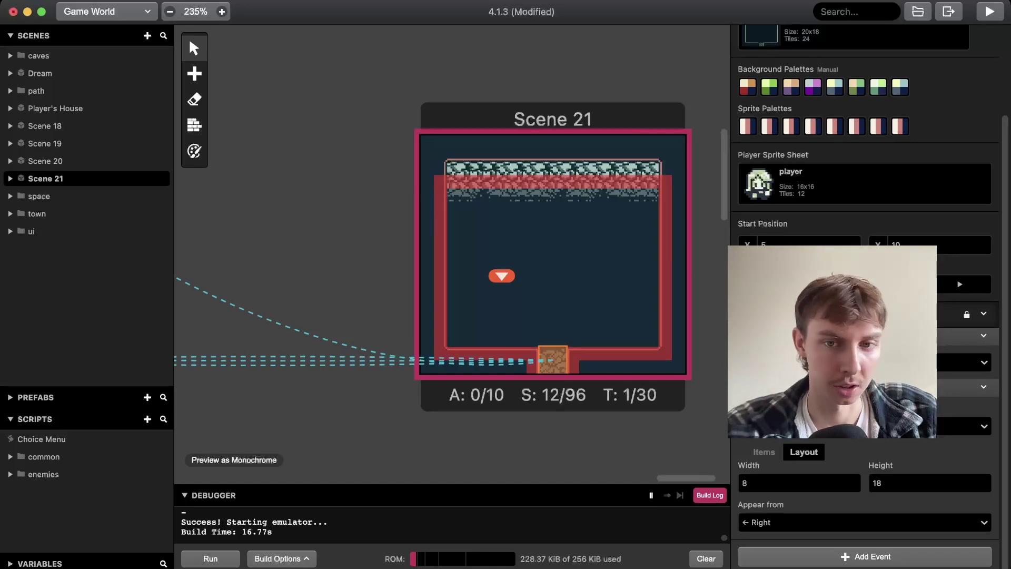
{"action": "scroll", "coordinate": [864, 210], "scroll_direction": "down", "scroll_amount": 3}
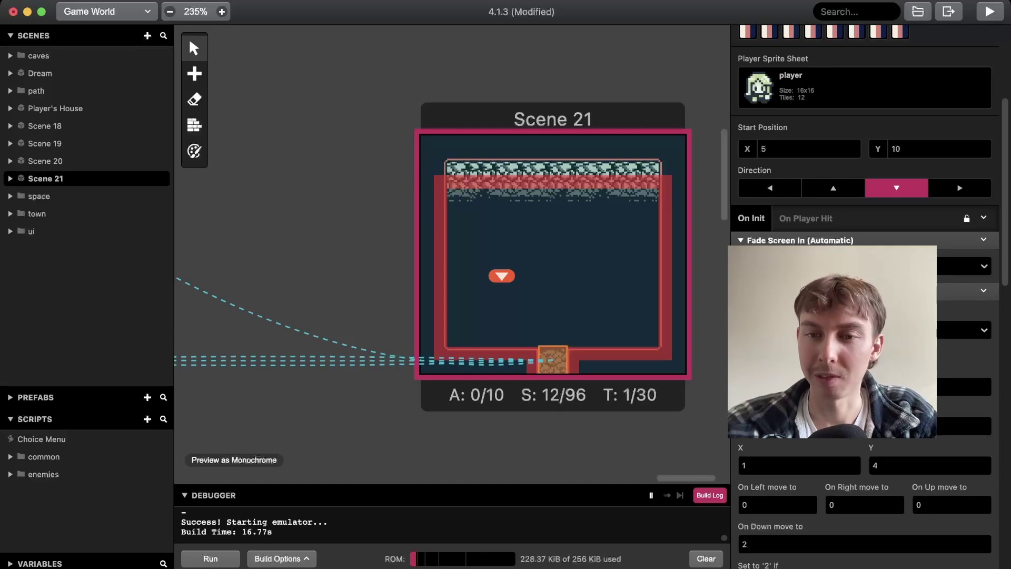
{"action": "scroll", "coordinate": [863, 316], "scroll_direction": "down", "scroll_amount": 3}
{"action": "left_click", "coordinate": [863, 355]}
{"action": "scroll", "coordinate": [863, 316], "scroll_direction": "up", "scroll_amount": 2}
{"action": "left_click", "coordinate": [772, 253]}
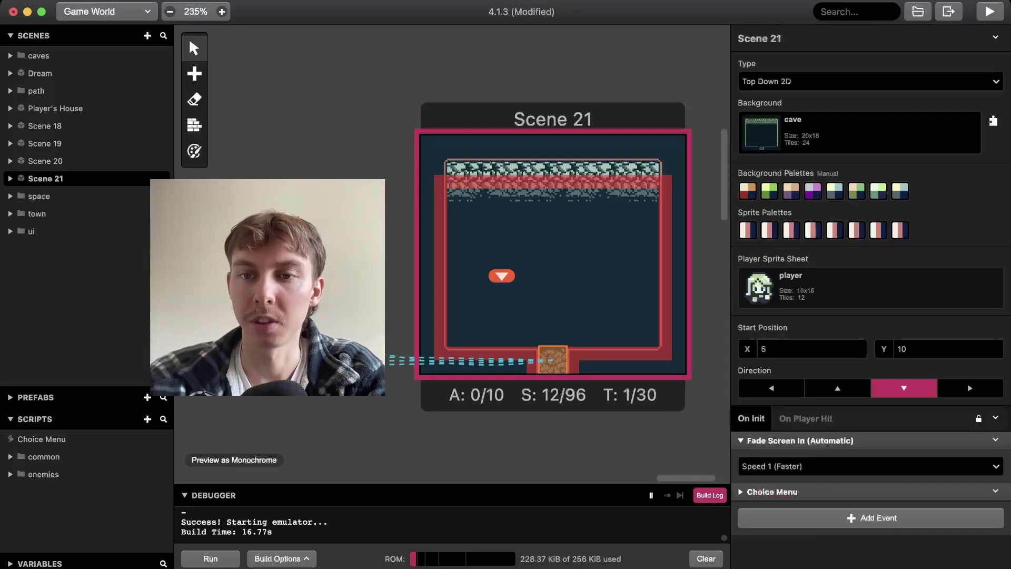
Add a Display Menu event to Scene 21's On Init script and set its number of options to 8
{"action": "left_click", "coordinate": [872, 517]}
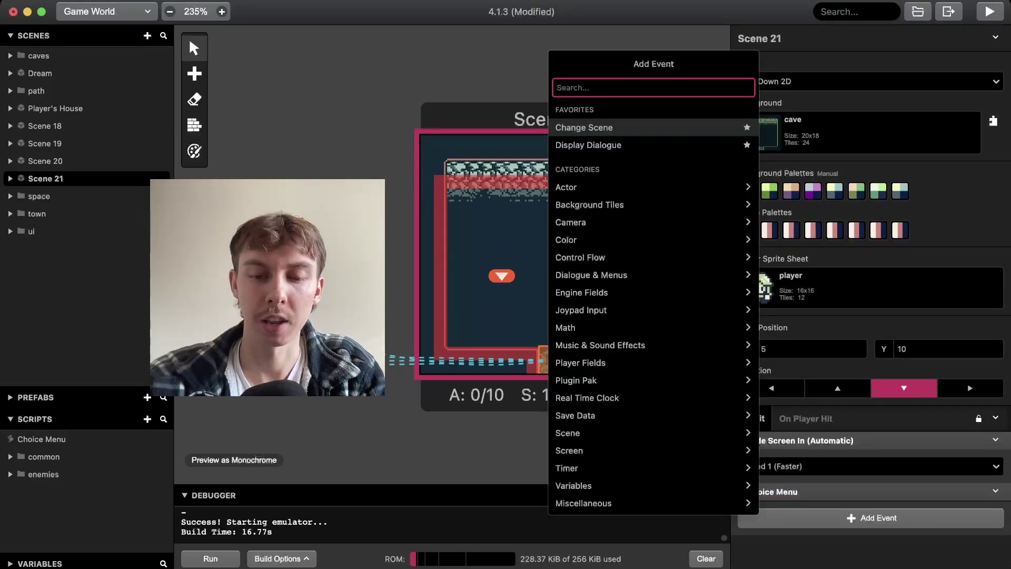
{"action": "type", "text": "menu"}
{"action": "key", "text": "Return"}
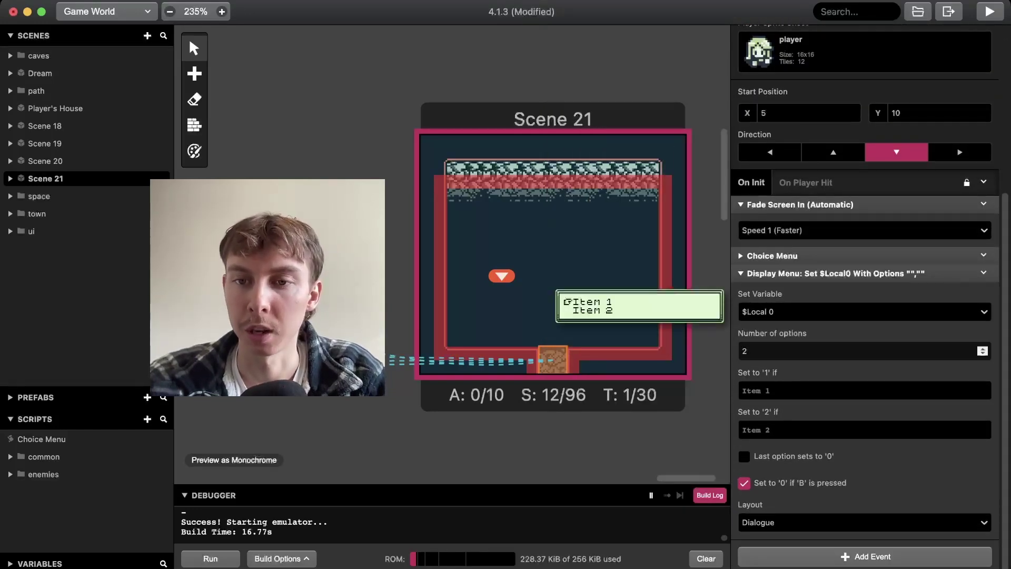
{"action": "left_click", "coordinate": [982, 348]}
{"action": "left_click", "coordinate": [982, 348]}
{"action": "left_click", "coordinate": [982, 348]}
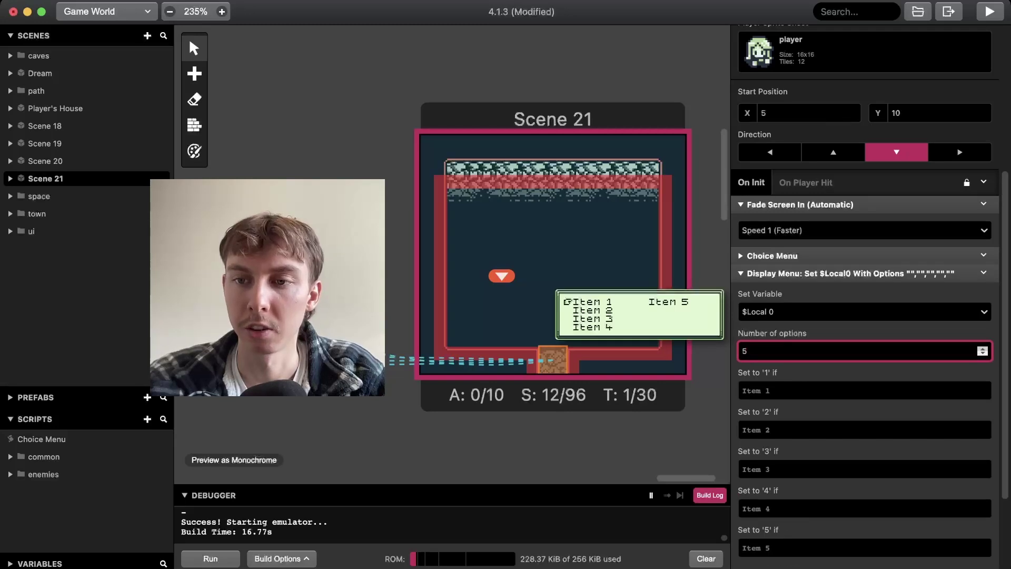
{"action": "key", "text": "Up"}
{"action": "key", "text": "Up"}
{"action": "key", "text": "Up"}
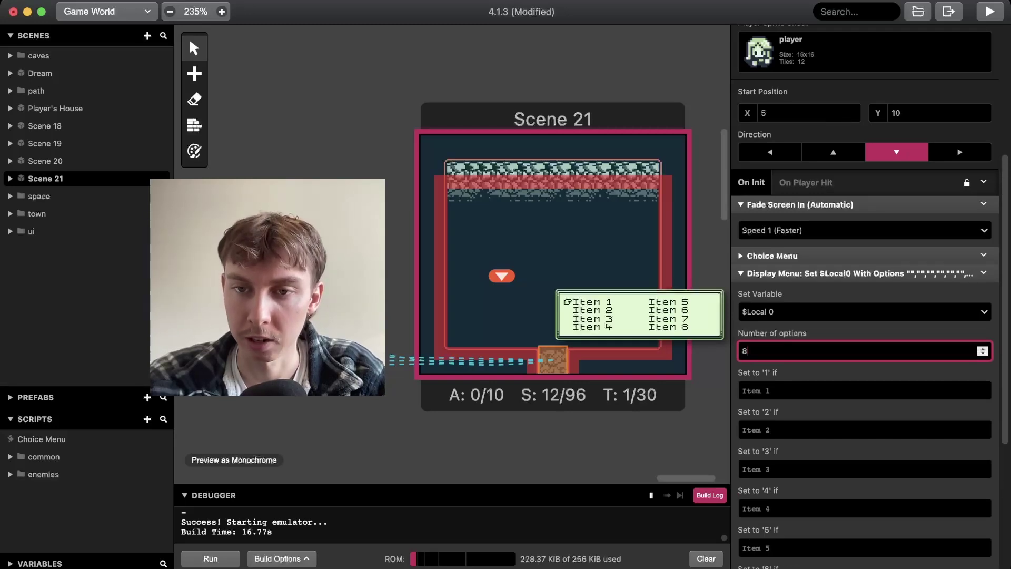
Assign Variable 19 to the Display Menu event and rename that variable Choice 2
{"action": "left_click", "coordinate": [864, 311]}
{"action": "key", "text": "Down"}
{"action": "key", "text": "Down"}
{"action": "key", "text": "Down"}
{"action": "key", "text": "Down"}
{"action": "key", "text": "Down"}
{"action": "key", "text": "Down"}
{"action": "key", "text": "Down"}
{"action": "key", "text": "Down"}
{"action": "key", "text": "Down"}
{"action": "key", "text": "Down"}
{"action": "key", "text": "Down"}
{"action": "key", "text": "Down"}
{"action": "key", "text": "Down"}
{"action": "key", "text": "Down"}
{"action": "key", "text": "Down"}
{"action": "key", "text": "Down"}
{"action": "key", "text": "Down"}
{"action": "key", "text": "Down"}
{"action": "key", "text": "Down"}
{"action": "key", "text": "Down"}
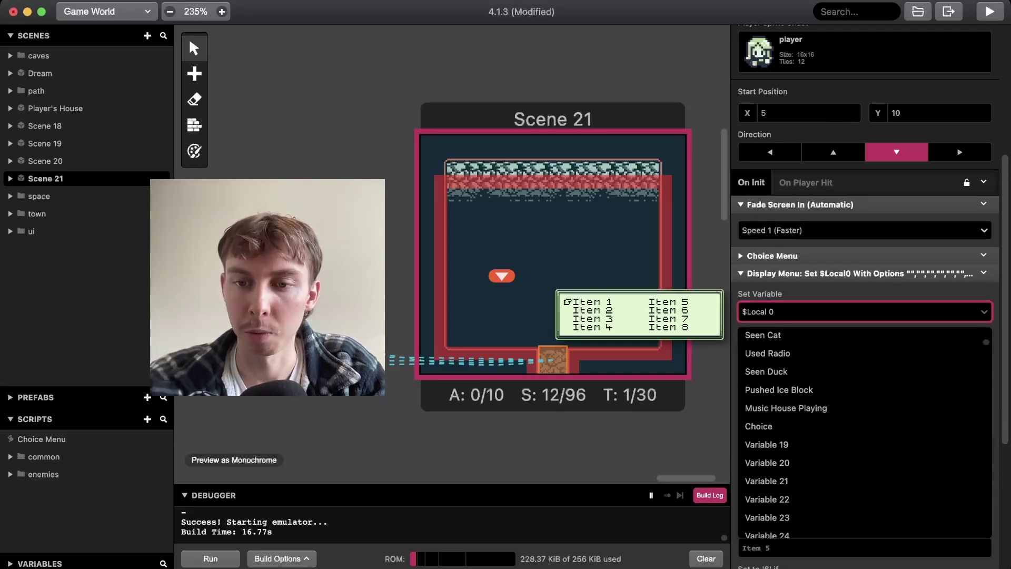
{"action": "key", "text": "Return"}
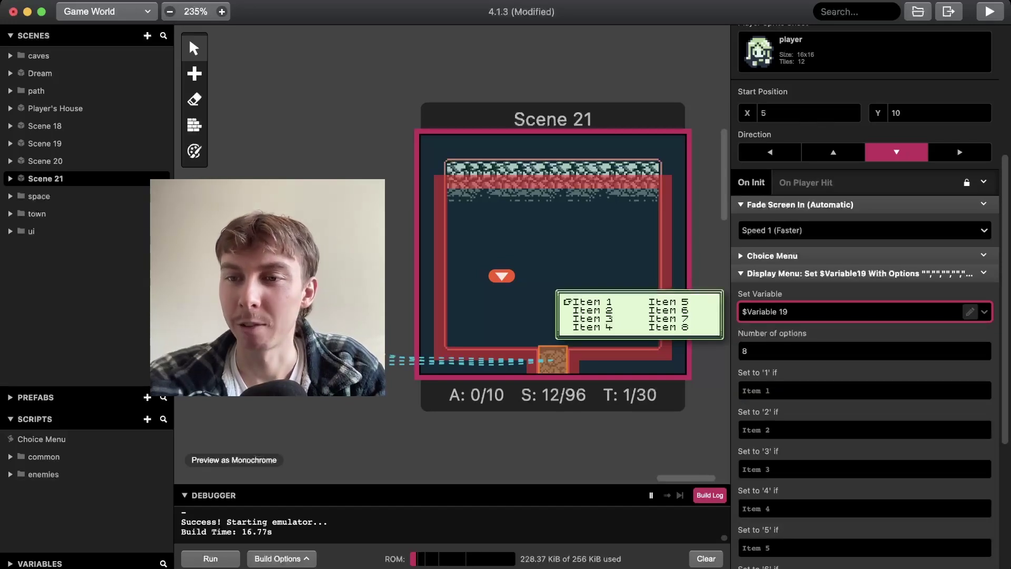
{"action": "left_click", "coordinate": [970, 312]}
{"action": "type", "text": "Choice 2"}
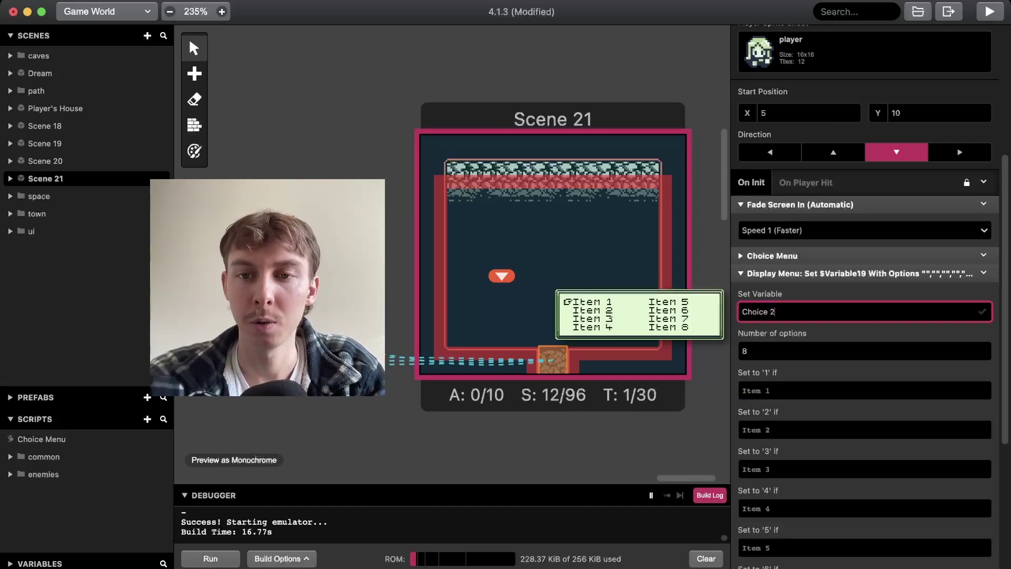
{"action": "key", "text": "Return"}
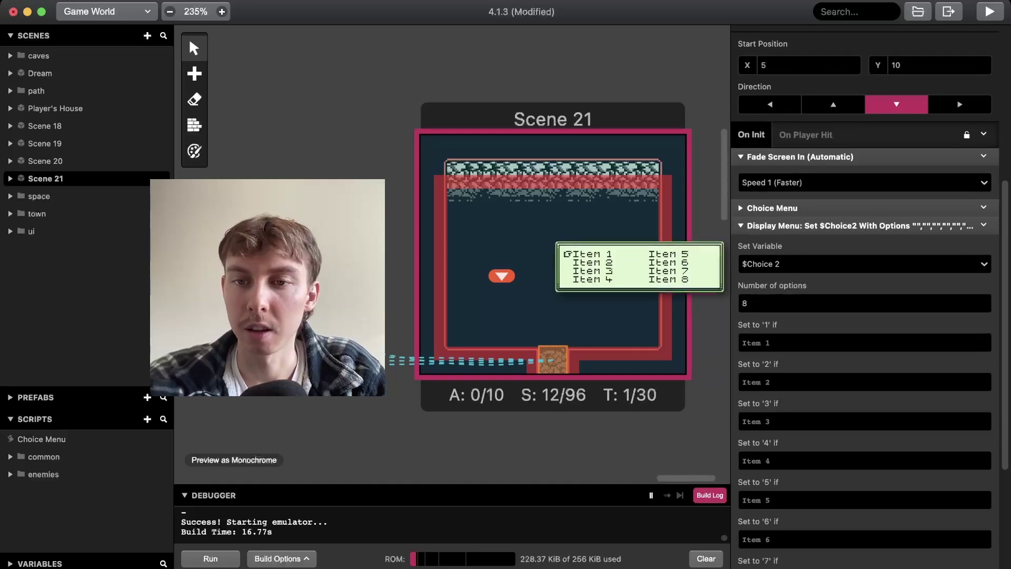
Name the Display Menu's first four options Normal, Art, Space and Town
{"action": "left_click", "coordinate": [757, 343]}
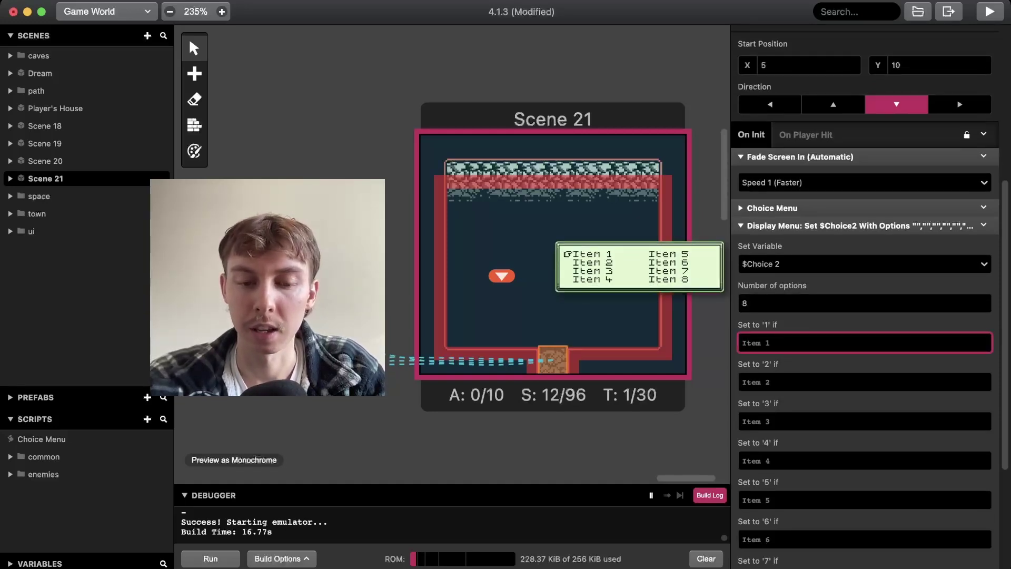
{"action": "type", "text": "Normal"}
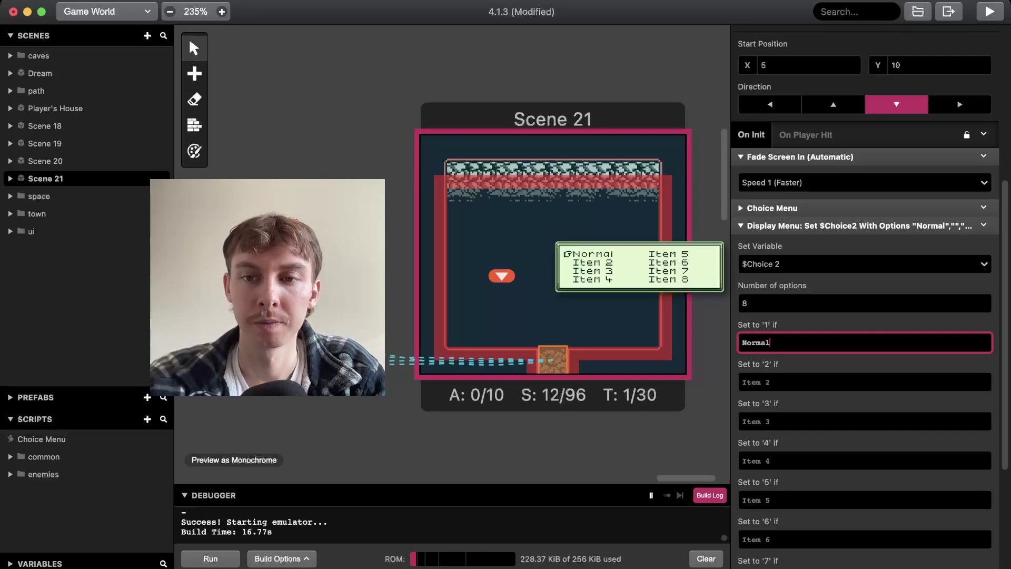
{"action": "key", "text": "Tab"}
{"action": "type", "text": "Art"}
{"action": "key", "text": "Tab"}
{"action": "type", "text": "Space"}
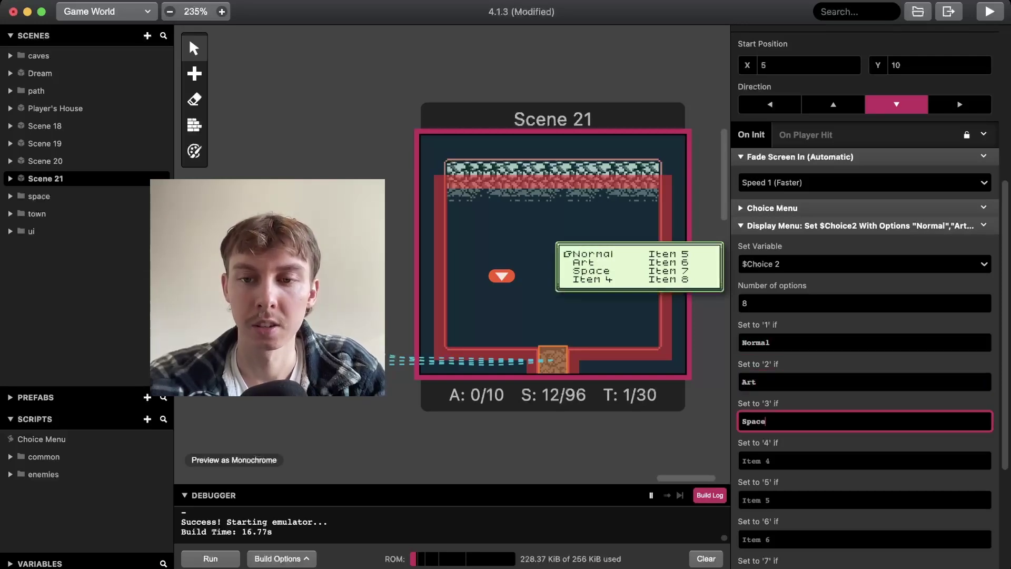
{"action": "key", "text": "Tab"}
{"action": "type", "text": "Town"}
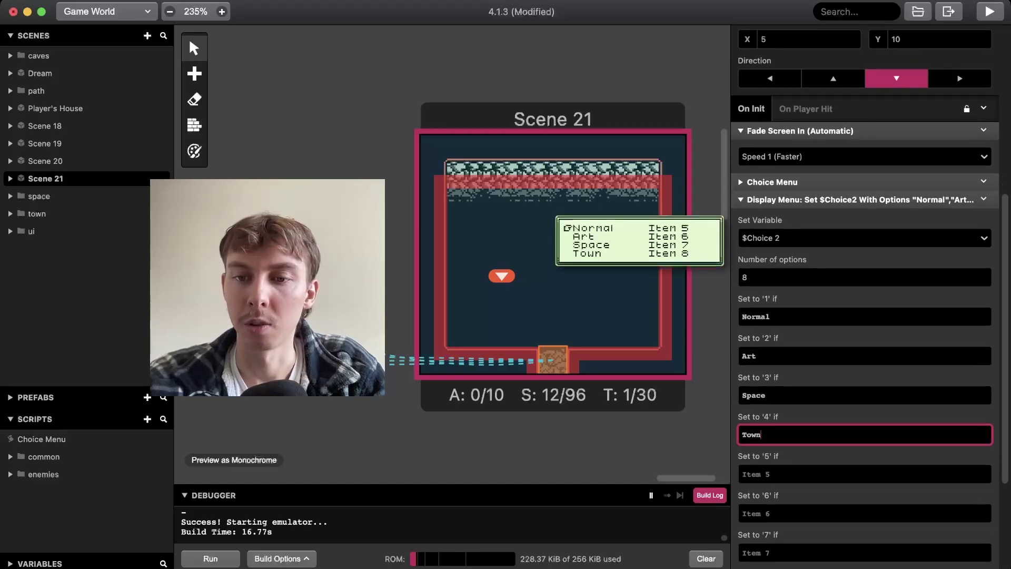
Name the Display Menu's options five to eight Turnip, Dog, Music and House
{"action": "key", "text": "Tab"}
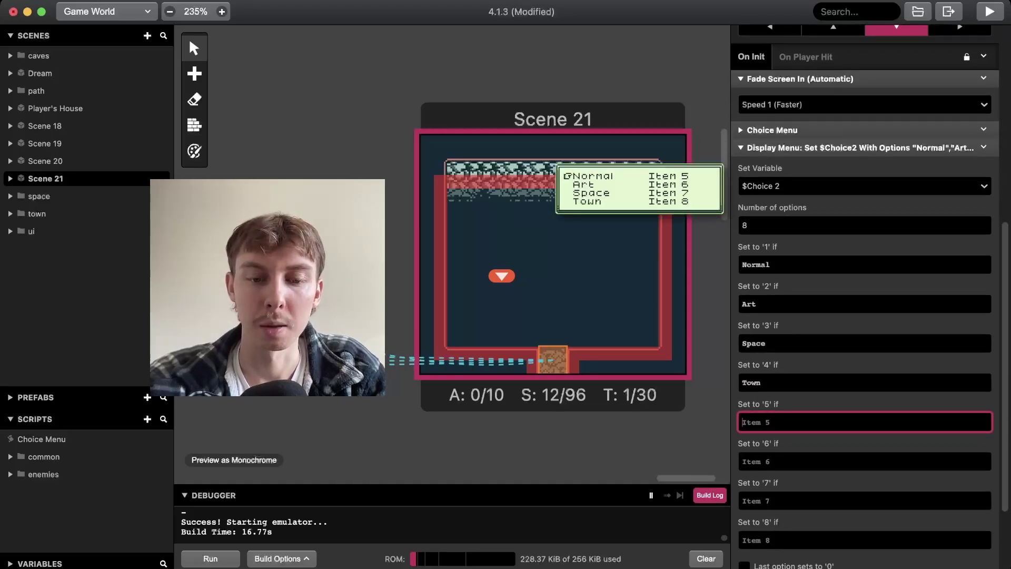
{"action": "type", "text": "Turnip"}
{"action": "key", "text": "Tab"}
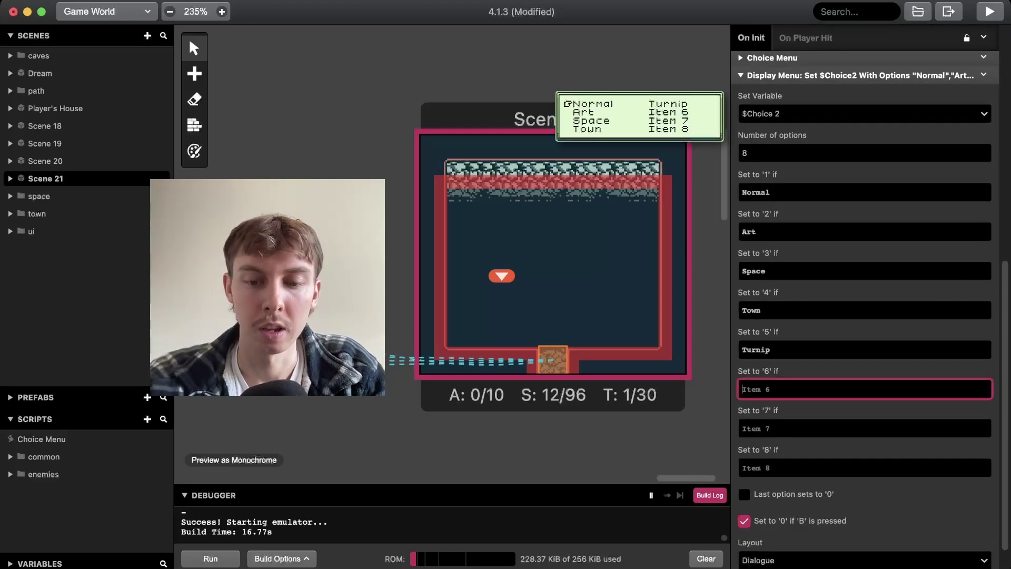
{"action": "type", "text": "Dog"}
{"action": "key", "text": "Tab"}
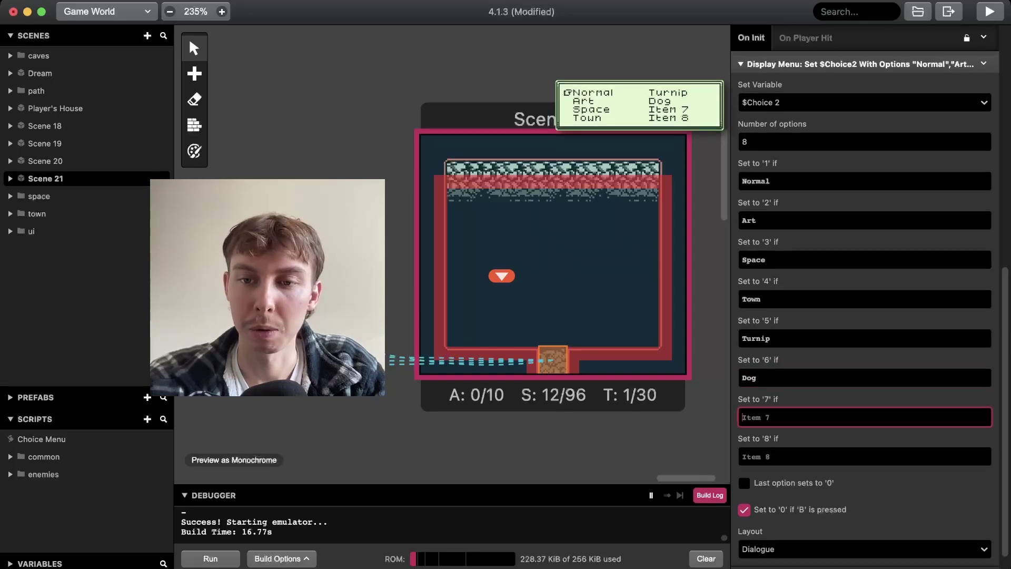
{"action": "type", "text": "Music"}
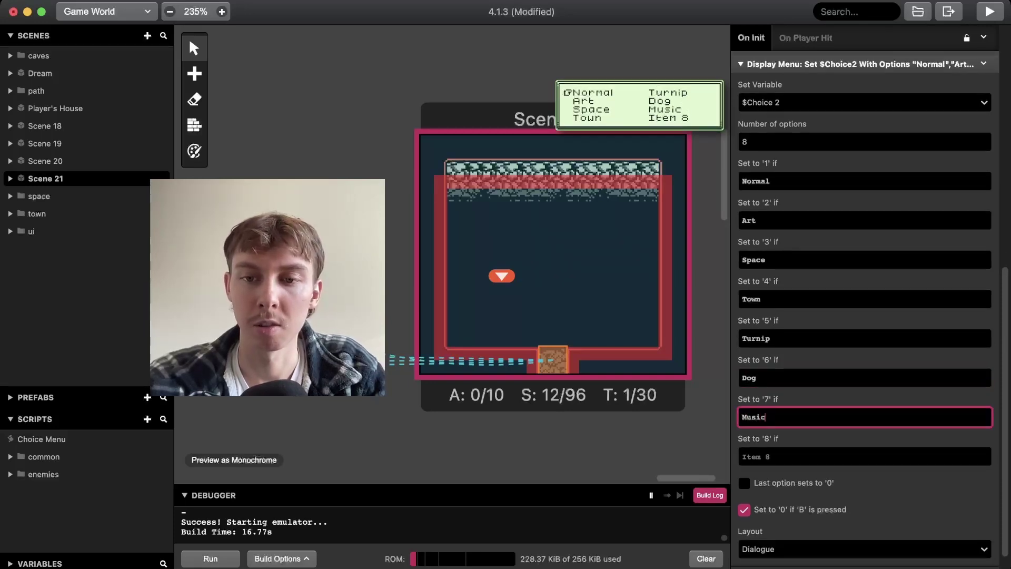
{"action": "key", "text": "Tab"}
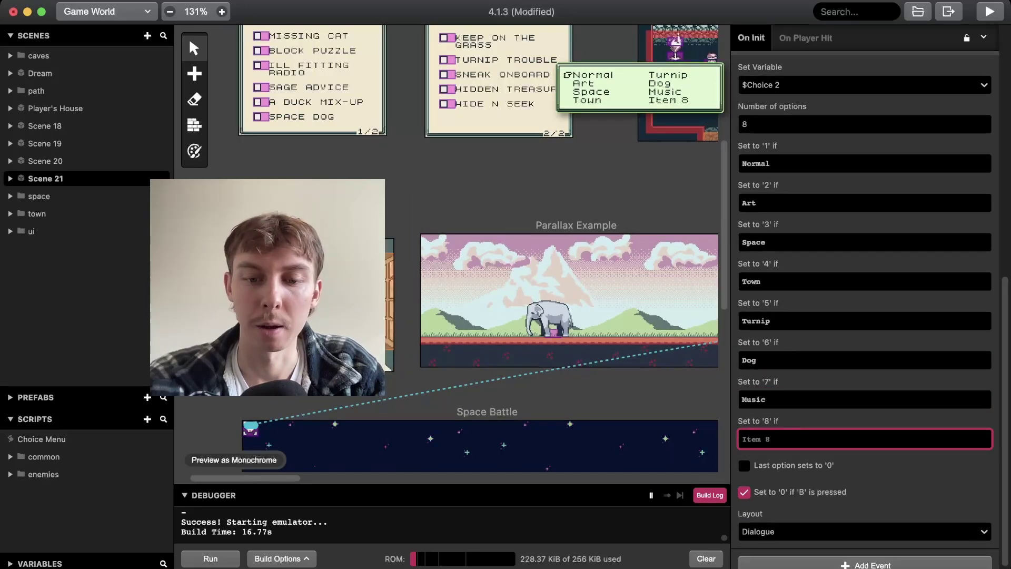
{"action": "type", "text": "House"}
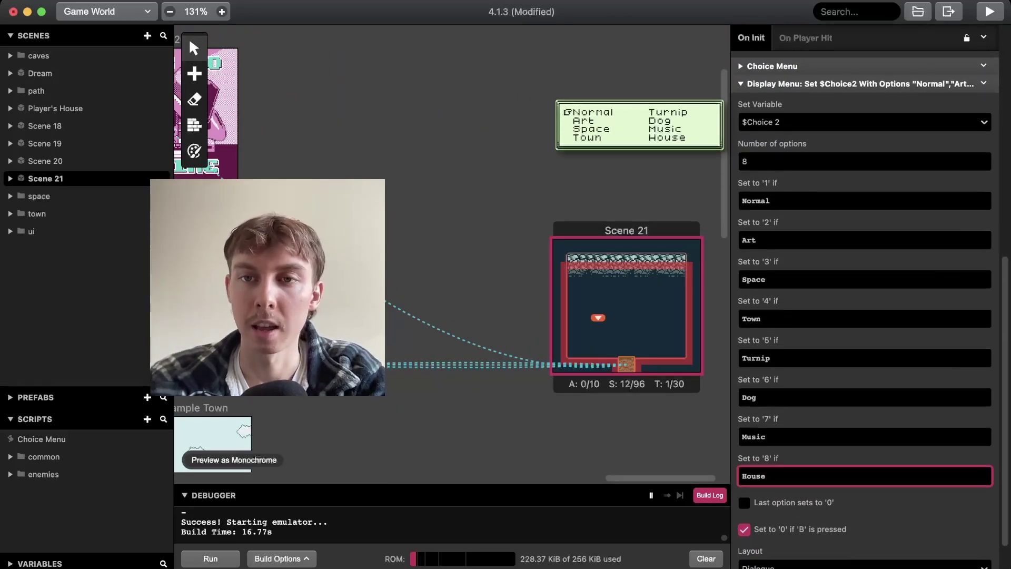
Select the trigger in Scene 21's lower doorway and review its On Enter script up to the beginning
{"action": "left_click", "coordinate": [626, 364]}
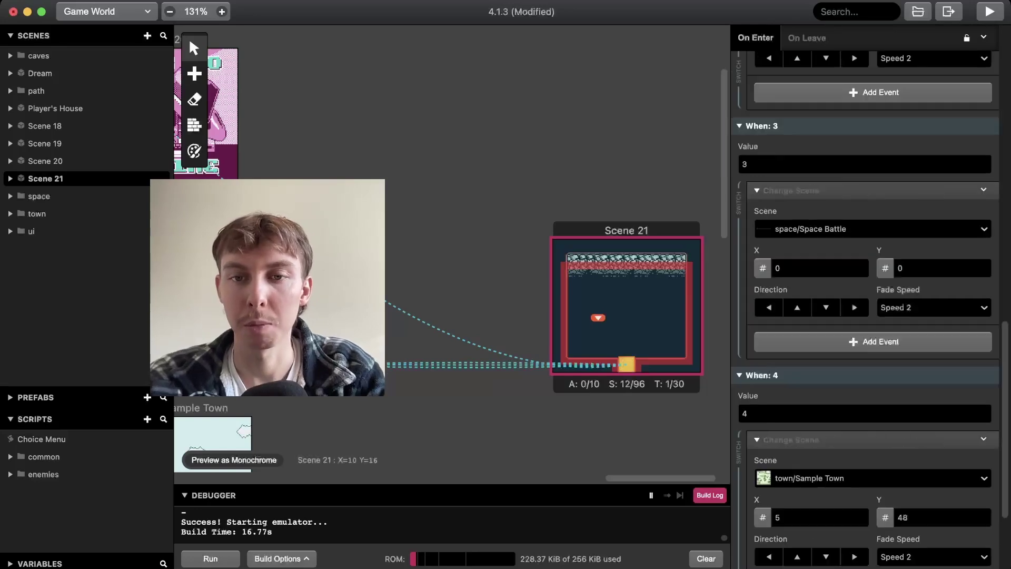
{"action": "left_click", "coordinate": [659, 324]}
{"action": "left_click", "coordinate": [627, 363]}
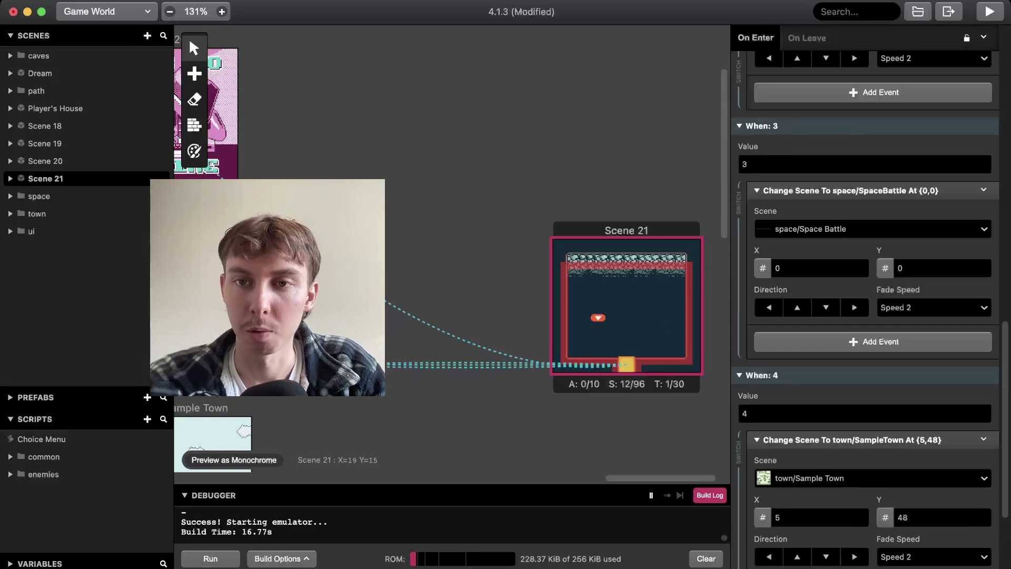
{"action": "scroll", "coordinate": [820, 269], "scroll_direction": "up", "scroll_amount": 2}
{"action": "scroll", "coordinate": [866, 295], "scroll_direction": "up", "scroll_amount": 10}
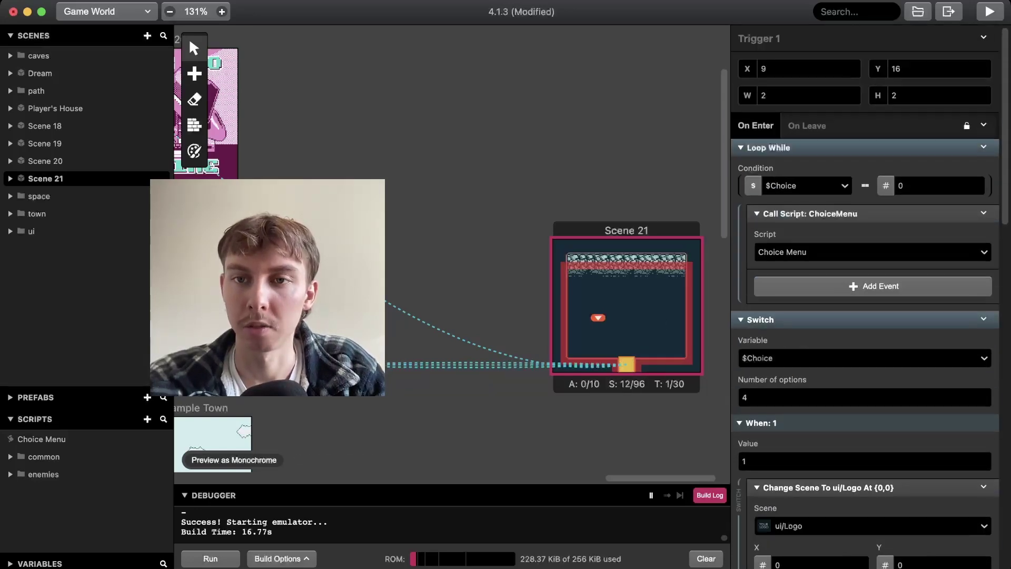
Collapse the trigger's Loop While and Switch events and add a Variable Set To Value event below them
{"action": "left_click", "coordinate": [768, 147]}
{"action": "left_click", "coordinate": [760, 165]}
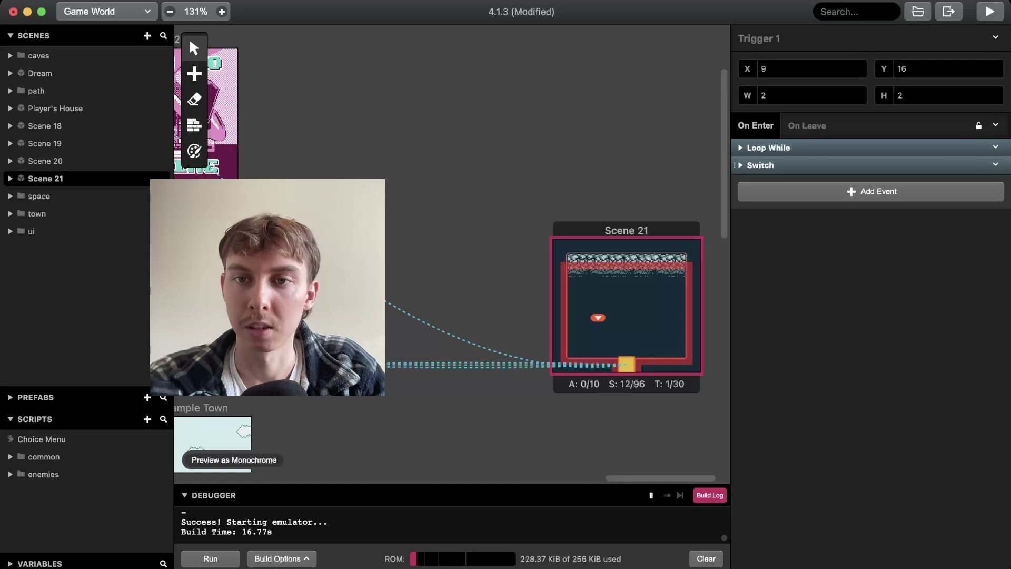
{"action": "left_click", "coordinate": [871, 191]}
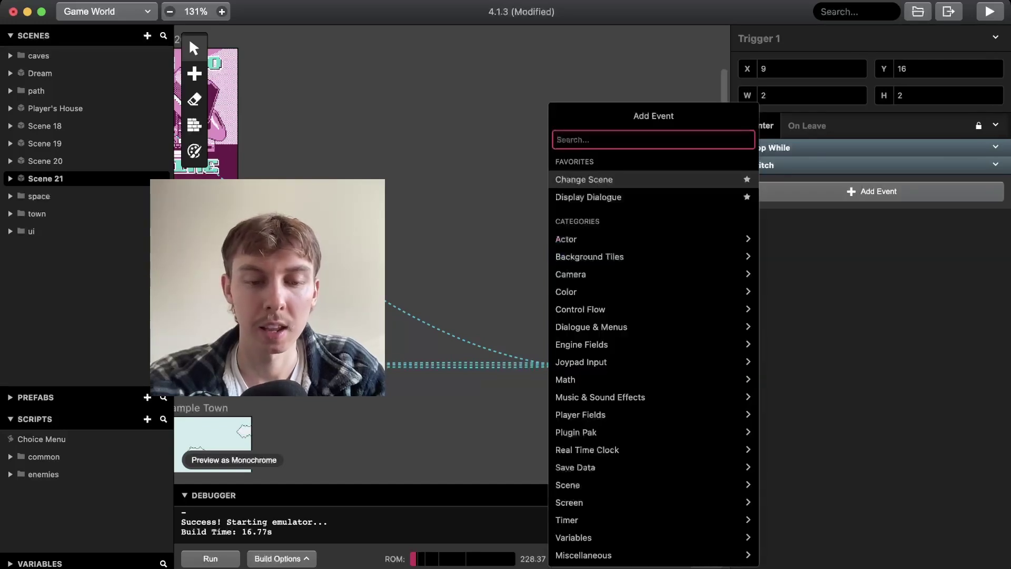
{"action": "type", "text": "set var"}
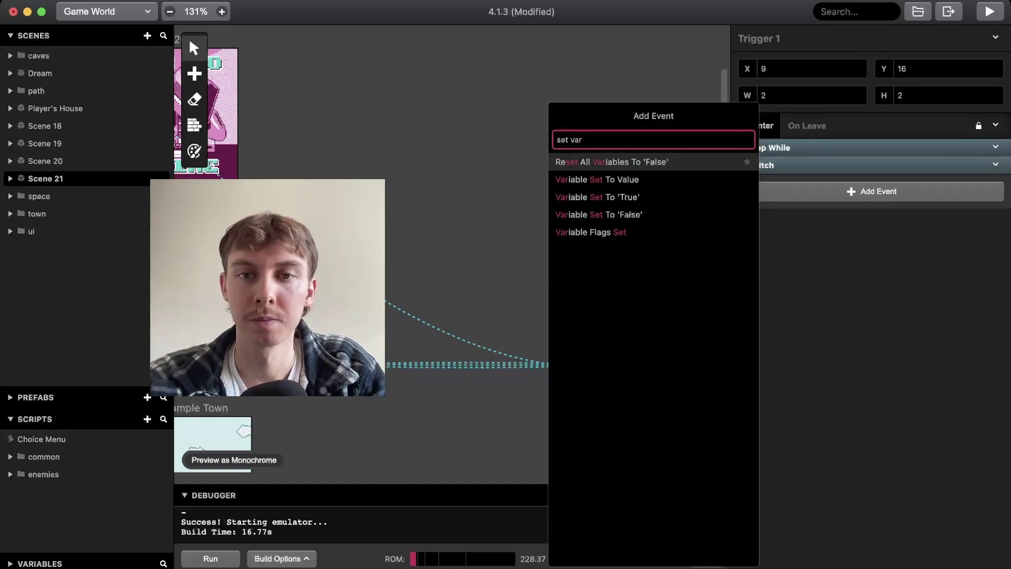
{"action": "key", "text": "Down"}
{"action": "key", "text": "Down"}
{"action": "key", "text": "Up"}
{"action": "key", "text": "Return"}
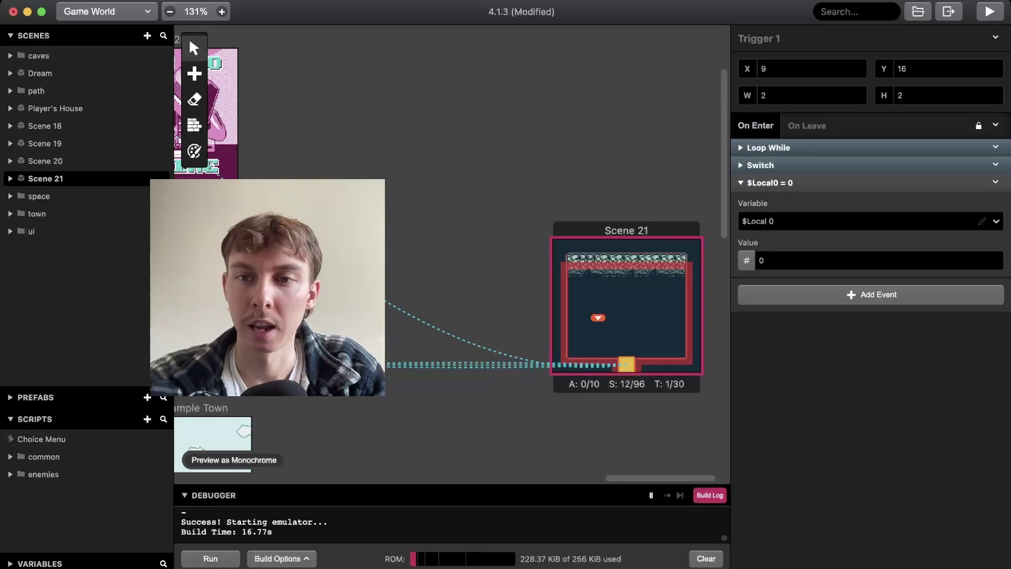
Assign the Choice 2 variable to the new Variable Set To Value event
{"action": "left_click", "coordinate": [870, 220]}
{"action": "scroll", "coordinate": [870, 342], "scroll_direction": "down", "scroll_amount": 8}
{"action": "scroll", "coordinate": [870, 341], "scroll_direction": "down", "scroll_amount": 3}
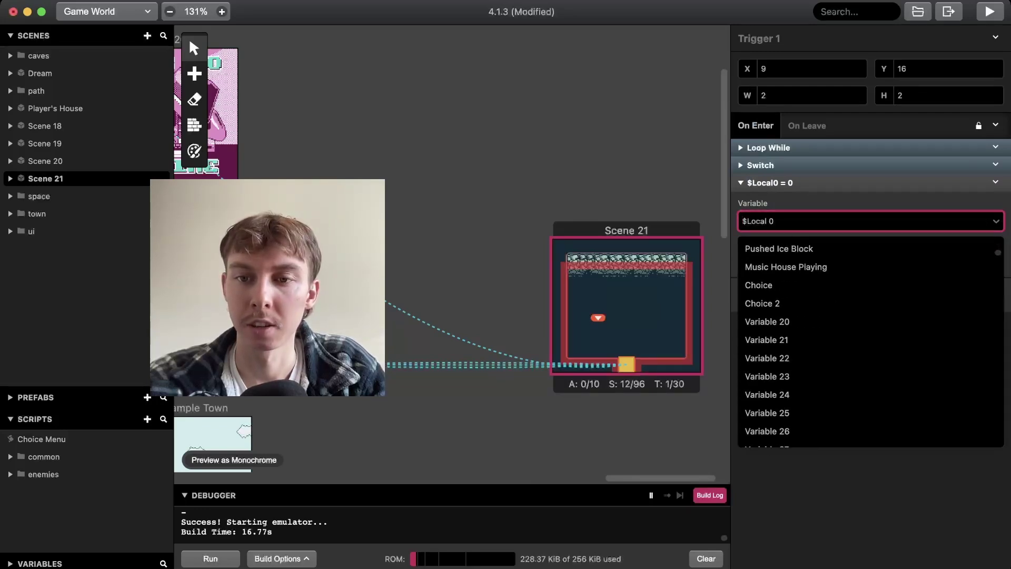
{"action": "left_click", "coordinate": [865, 302]}
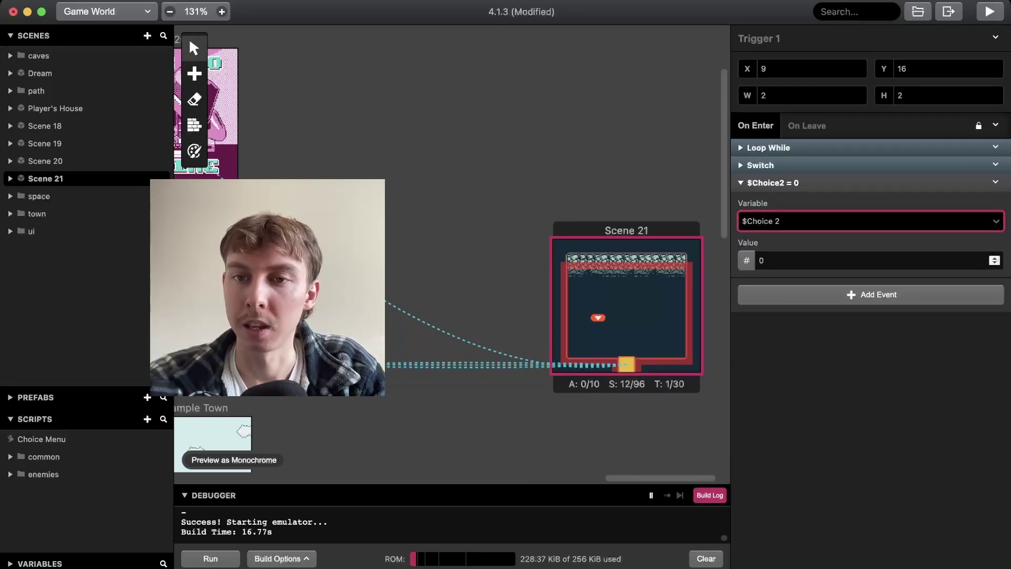
Raise the Choice 2 event's value to 6 and lower it to 3
{"action": "left_click", "coordinate": [994, 258]}
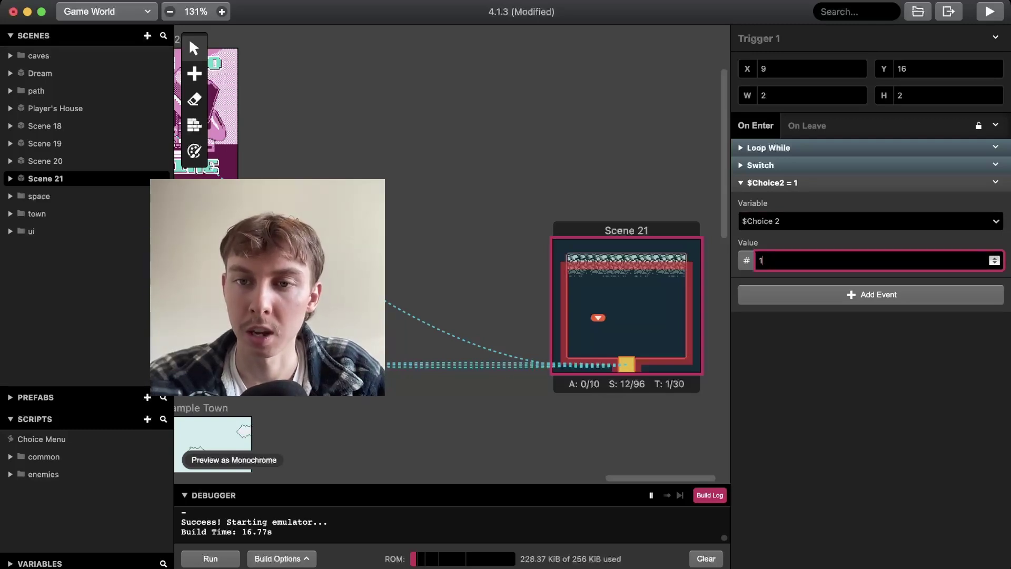
{"action": "left_click", "coordinate": [995, 258]}
{"action": "left_click", "coordinate": [995, 257]}
{"action": "left_click", "coordinate": [994, 258]}
{"action": "left_click", "coordinate": [994, 257]}
{"action": "left_click", "coordinate": [994, 258]}
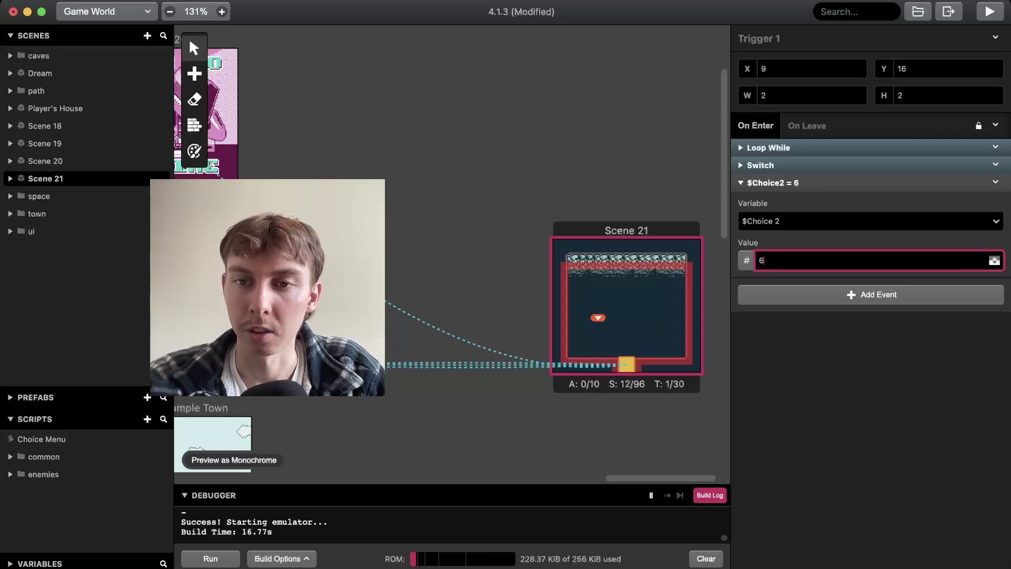
{"action": "key", "text": "Down"}
{"action": "key", "text": "Down"}
{"action": "key", "text": "Down"}
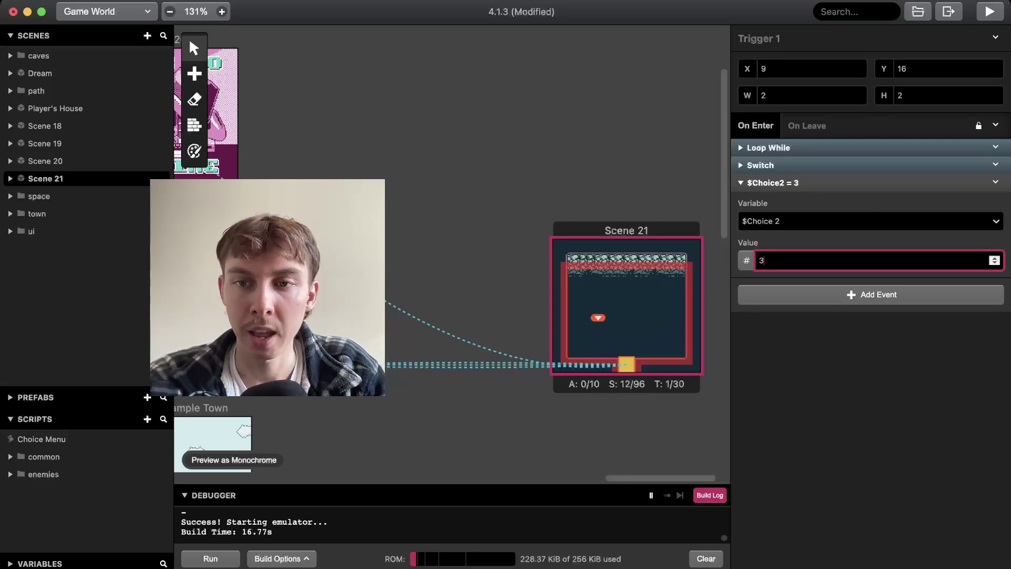
Add a Change Scene event to the end of the trigger's script with Scene 20 as its destination
{"action": "left_click", "coordinate": [870, 294]}
{"action": "type", "text": "cha"}
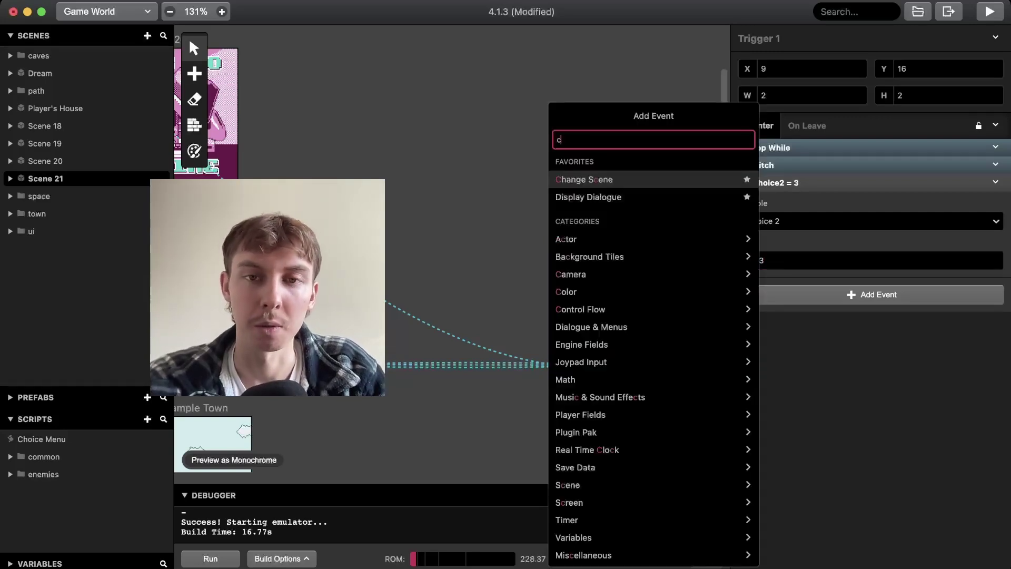
{"action": "key", "text": "Up"}
{"action": "key", "text": "Up"}
{"action": "key", "text": "Up"}
{"action": "key", "text": "Return"}
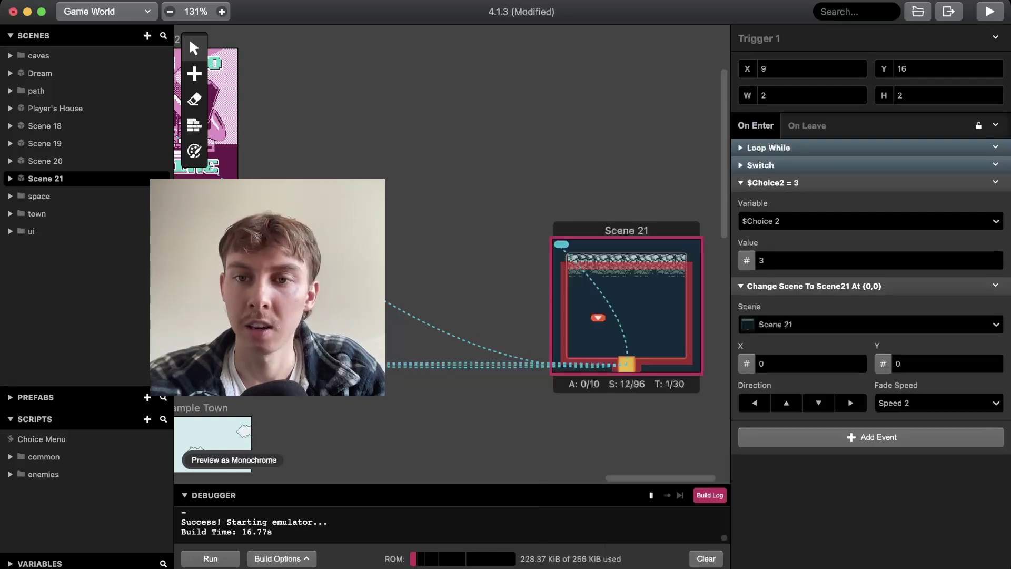
{"action": "left_click", "coordinate": [870, 324]}
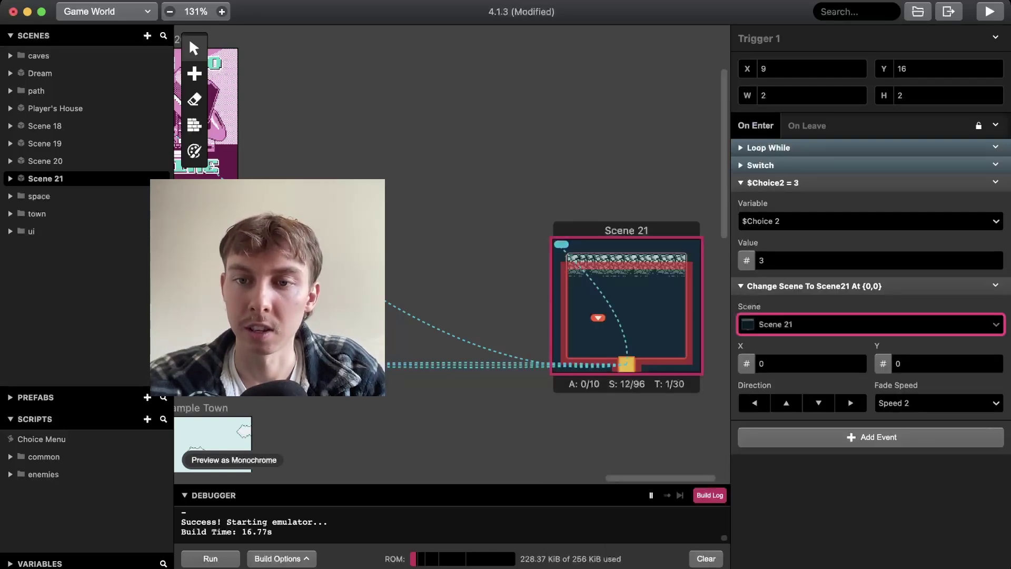
{"action": "scroll", "coordinate": [870, 405], "scroll_direction": "down", "scroll_amount": 3}
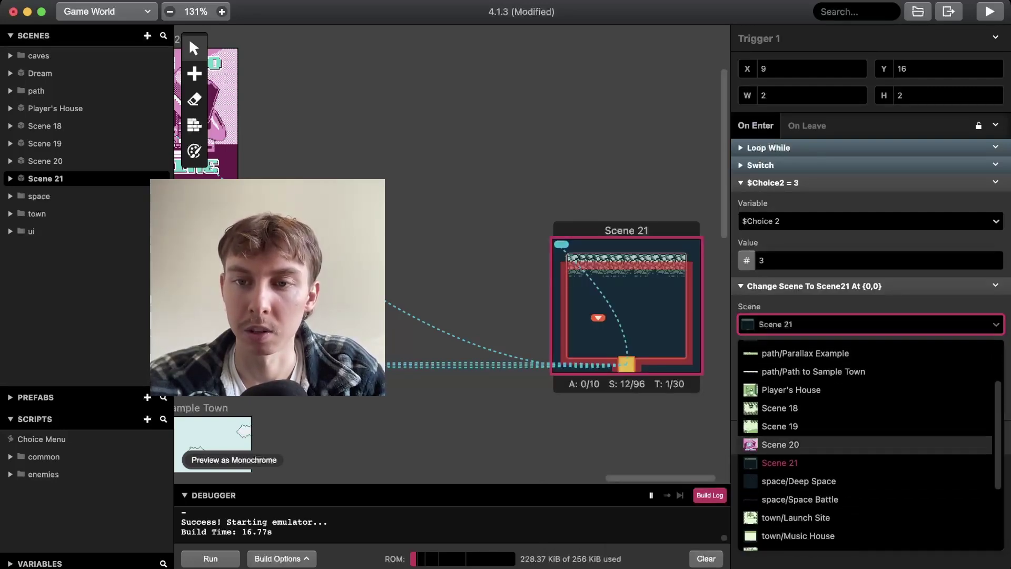
{"action": "left_click", "coordinate": [780, 444]}
Set the value assigned to Choice 2 to 2
{"action": "left_click", "coordinate": [870, 260]}
{"action": "type", "text": "2"}
{"action": "key", "text": "BackSpace"}
{"action": "key", "text": "BackSpace"}
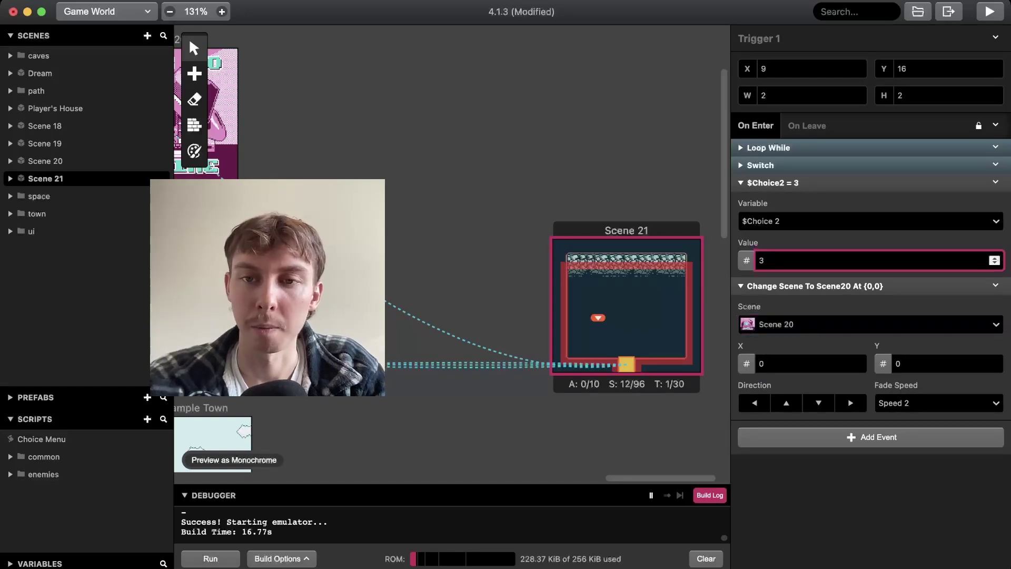
{"action": "type", "text": "2"}
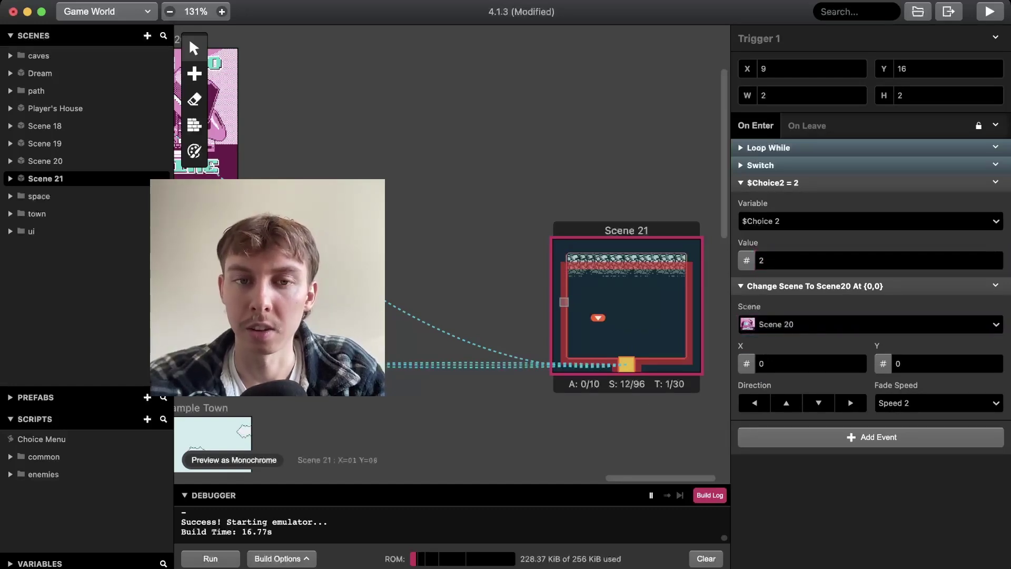
Look over to Scene 20, return to Scene 21's On Init script and switch the Display Menu's layout to Dialogue
{"action": "scroll", "coordinate": [189, 37], "scroll_direction": "left", "scroll_amount": 4}
{"action": "scroll", "coordinate": [188, 37], "scroll_direction": "left", "scroll_amount": 2}
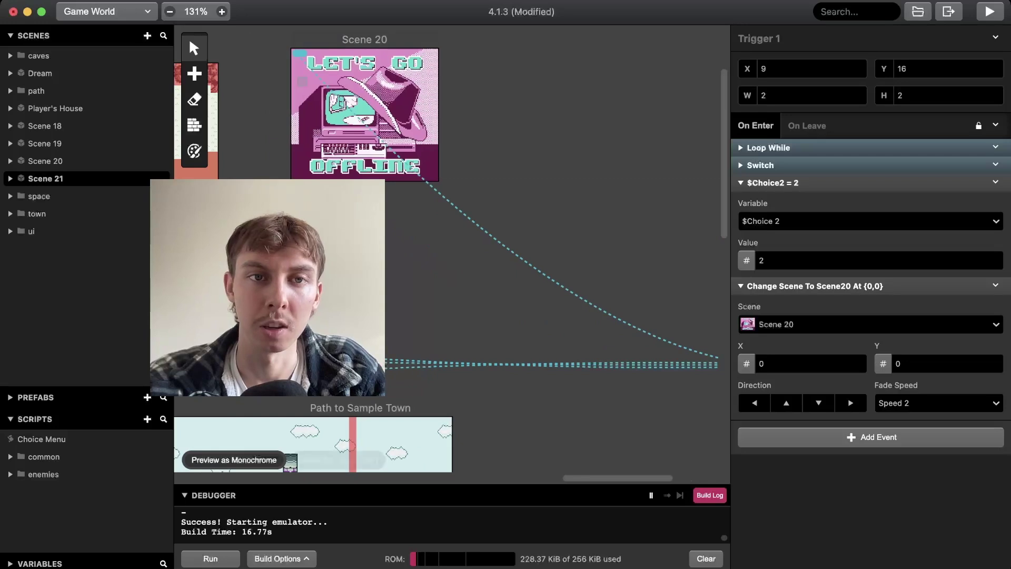
{"action": "scroll", "coordinate": [188, 37], "scroll_direction": "up", "scroll_amount": 2}
{"action": "scroll", "coordinate": [188, 37], "scroll_direction": "right", "scroll_amount": 6}
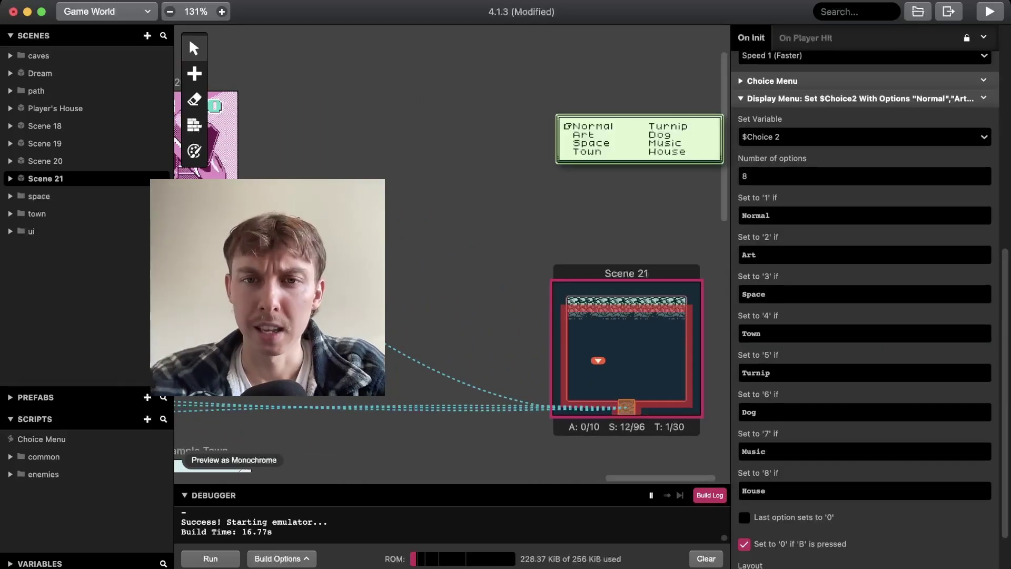
{"action": "scroll", "coordinate": [865, 285], "scroll_direction": "up", "scroll_amount": 3}
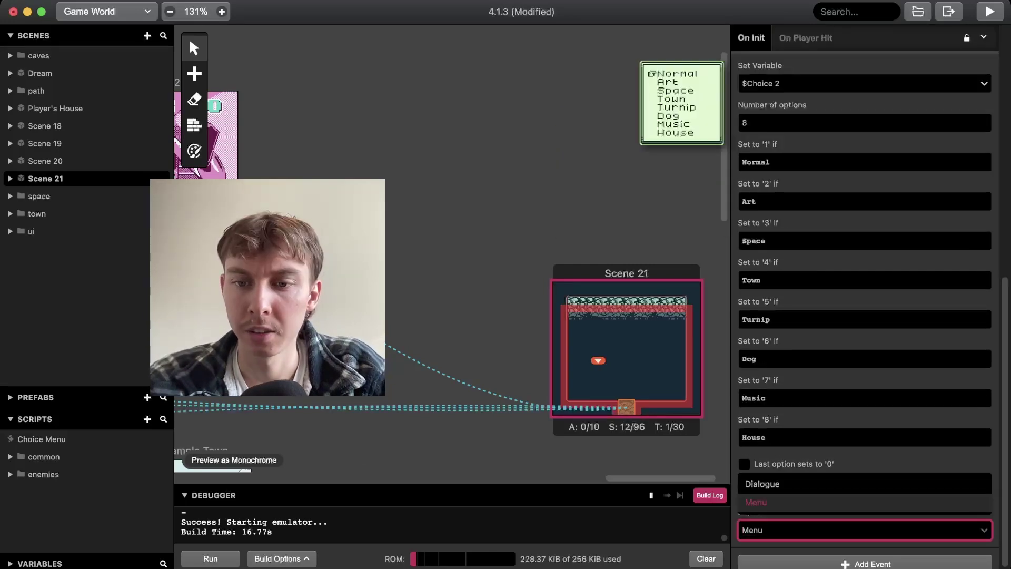
{"action": "left_click", "coordinate": [762, 484]}
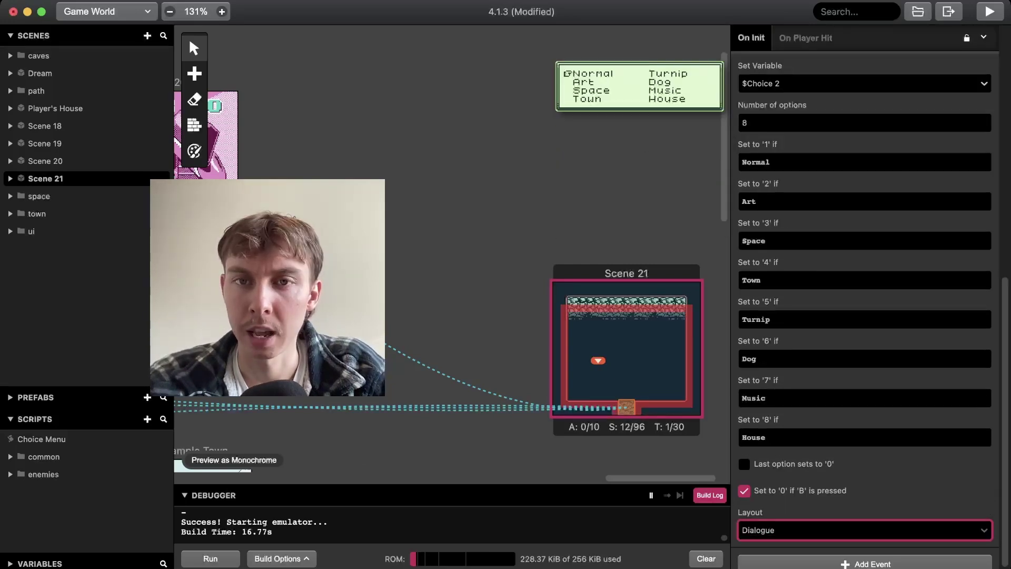
{"action": "scroll", "coordinate": [865, 284], "scroll_direction": "up", "scroll_amount": 3}
{"action": "scroll", "coordinate": [864, 263], "scroll_direction": "up", "scroll_amount": 1}
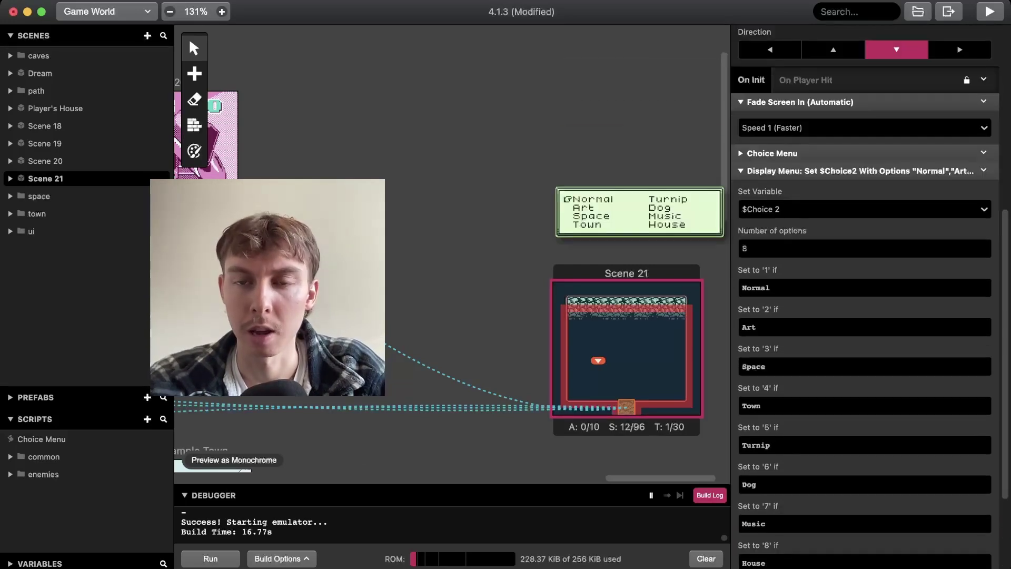
Set the Display Menu event's layout to Menu
{"action": "scroll", "coordinate": [864, 295], "scroll_direction": "down", "scroll_amount": 3}
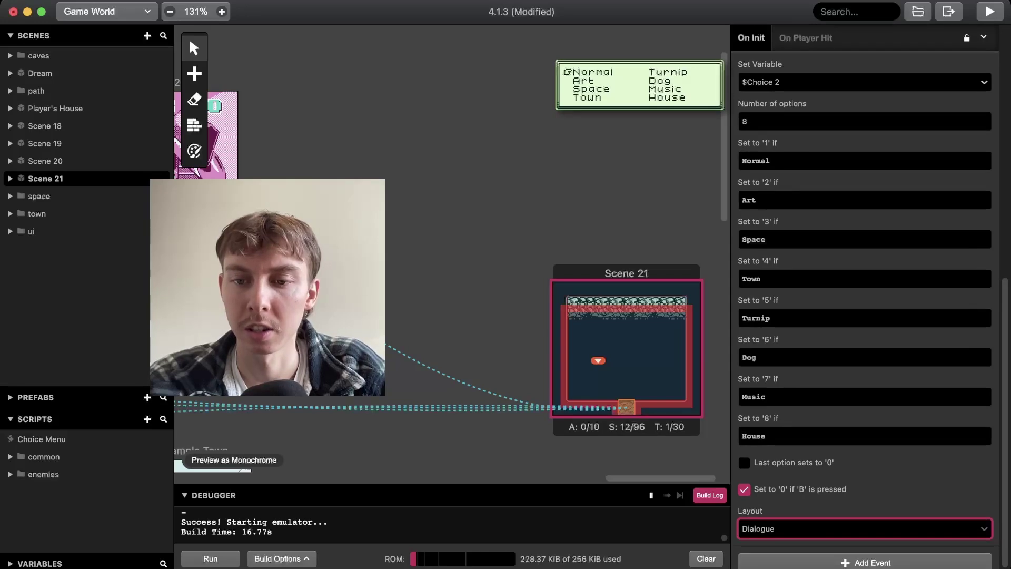
{"action": "key", "text": "Down"}
{"action": "key", "text": "Down"}
{"action": "key", "text": "Return"}
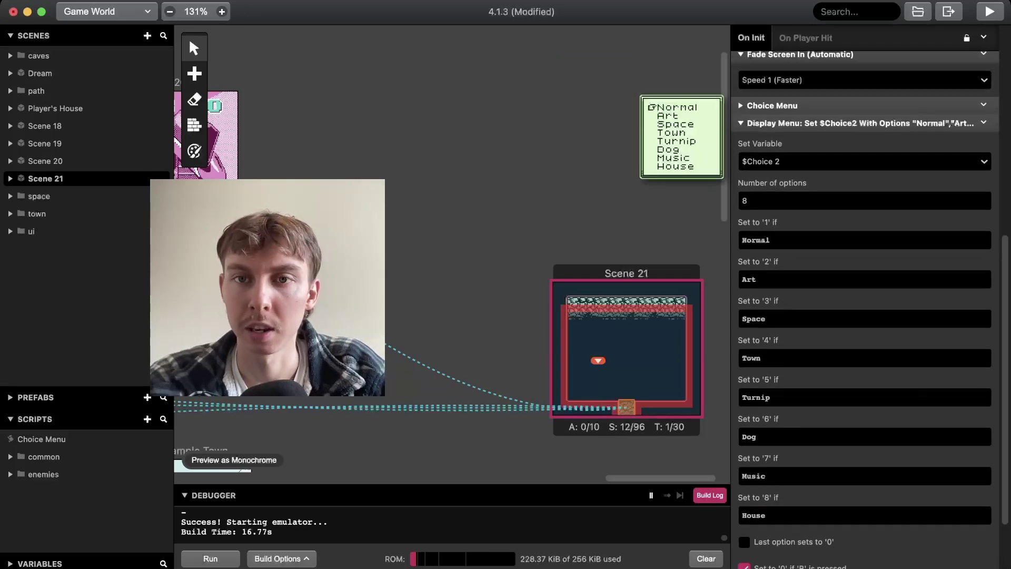
Collapse and disable the Display Menu event in Scene 21's On Init script, and expand the Choice Menu event above it
{"action": "scroll", "coordinate": [864, 295], "scroll_direction": "up", "scroll_amount": 2}
{"action": "scroll", "coordinate": [863, 295], "scroll_direction": "down", "scroll_amount": 1}
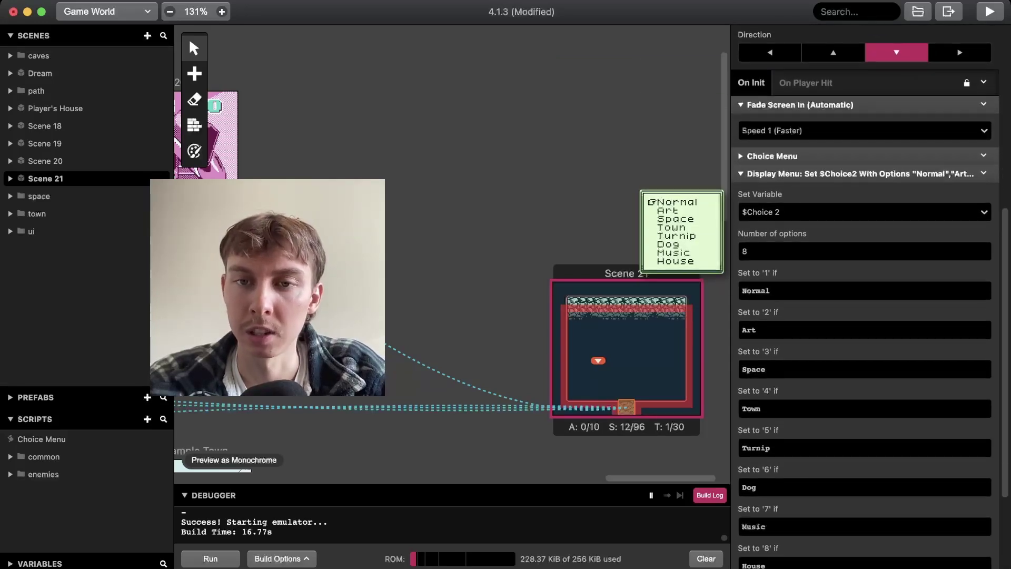
{"action": "scroll", "coordinate": [863, 265], "scroll_direction": "up", "scroll_amount": 1}
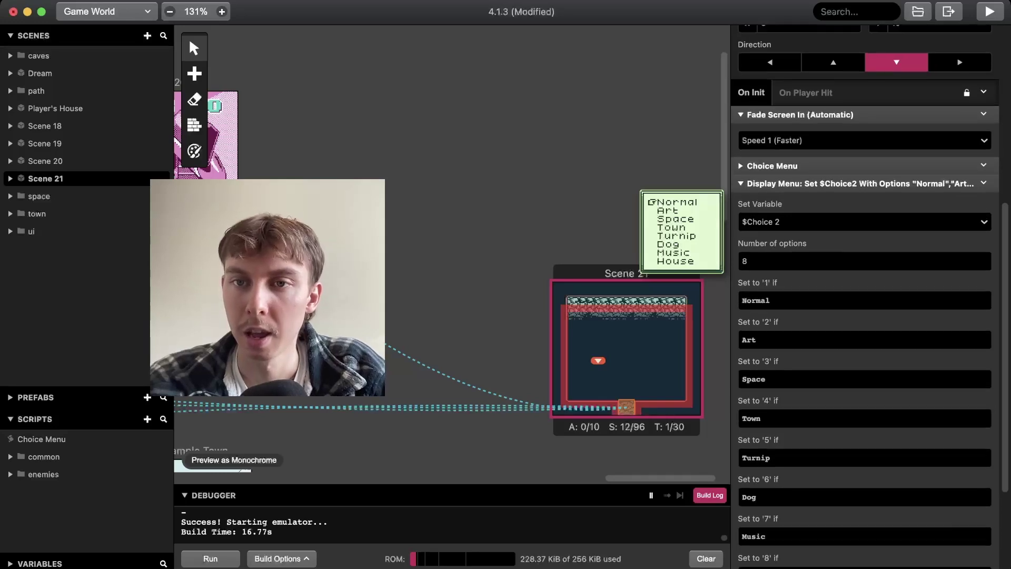
{"action": "scroll", "coordinate": [970, 265], "scroll_direction": "down", "scroll_amount": 3}
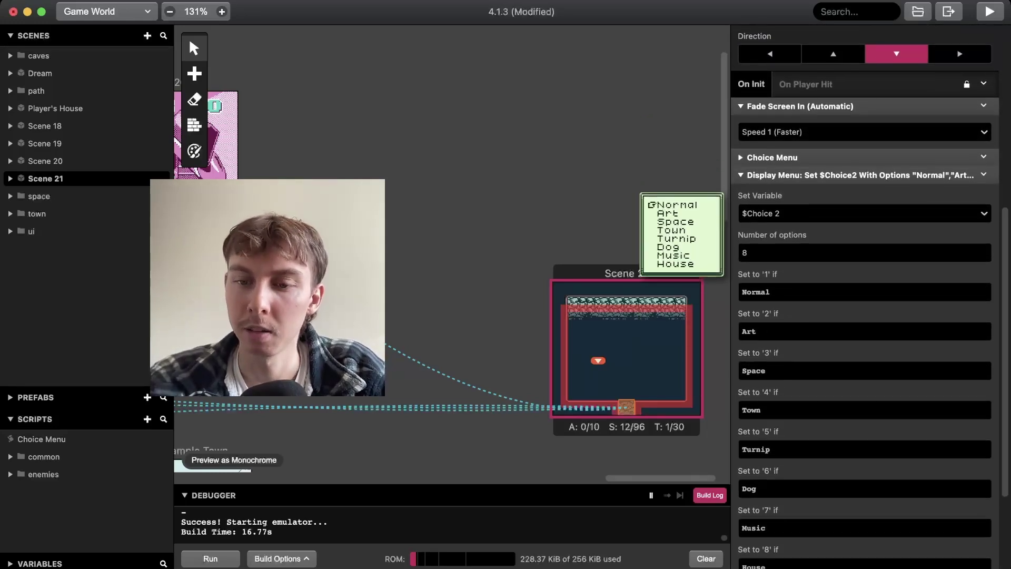
{"action": "scroll", "coordinate": [865, 316], "scroll_direction": "down", "scroll_amount": 2}
{"action": "scroll", "coordinate": [865, 316], "scroll_direction": "up", "scroll_amount": 1}
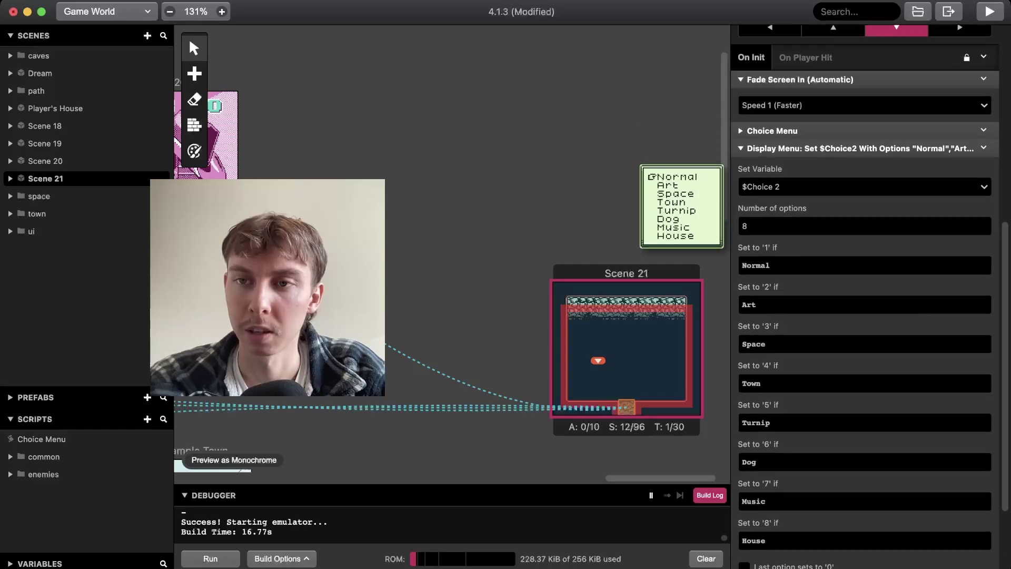
{"action": "left_click", "coordinate": [860, 148]}
{"action": "left_click", "coordinate": [772, 491]}
{"action": "scroll", "coordinate": [864, 369], "scroll_direction": "down", "scroll_amount": 5}
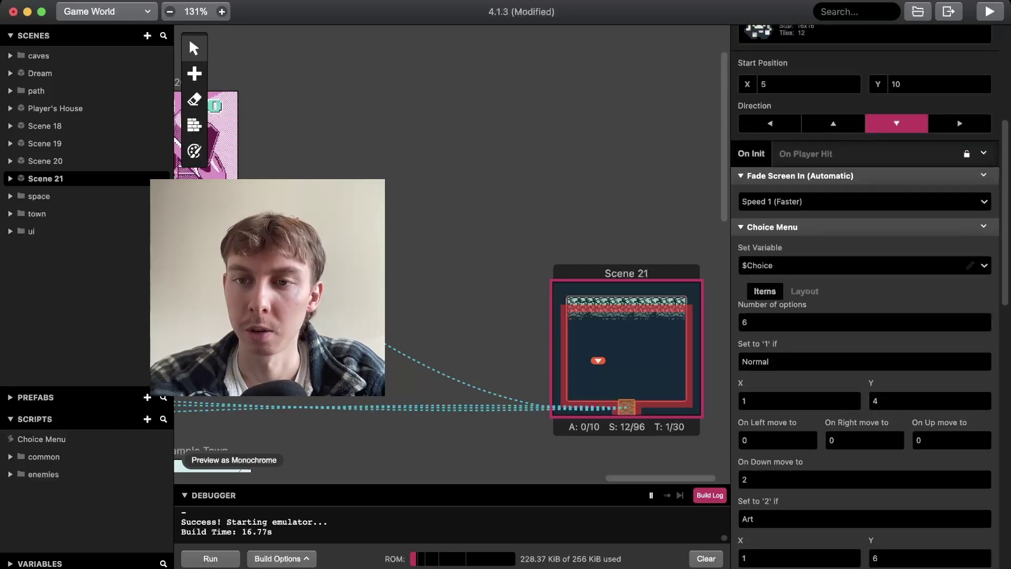
Clear the Choice Menu event's custom name so it uses its default event title
{"action": "left_click", "coordinate": [983, 227]}
{"action": "left_click", "coordinate": [943, 248]}
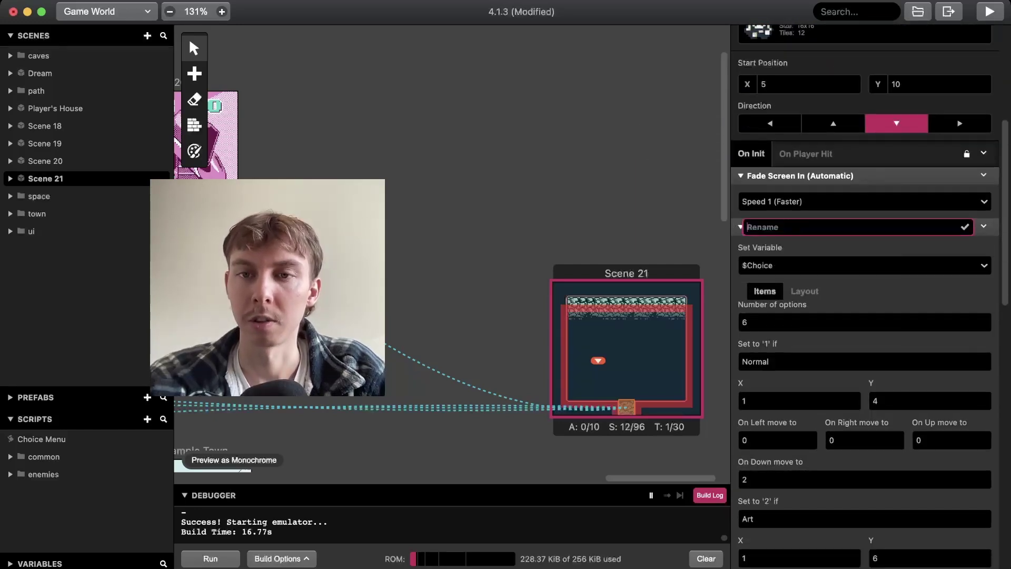
{"action": "key", "text": "Return"}
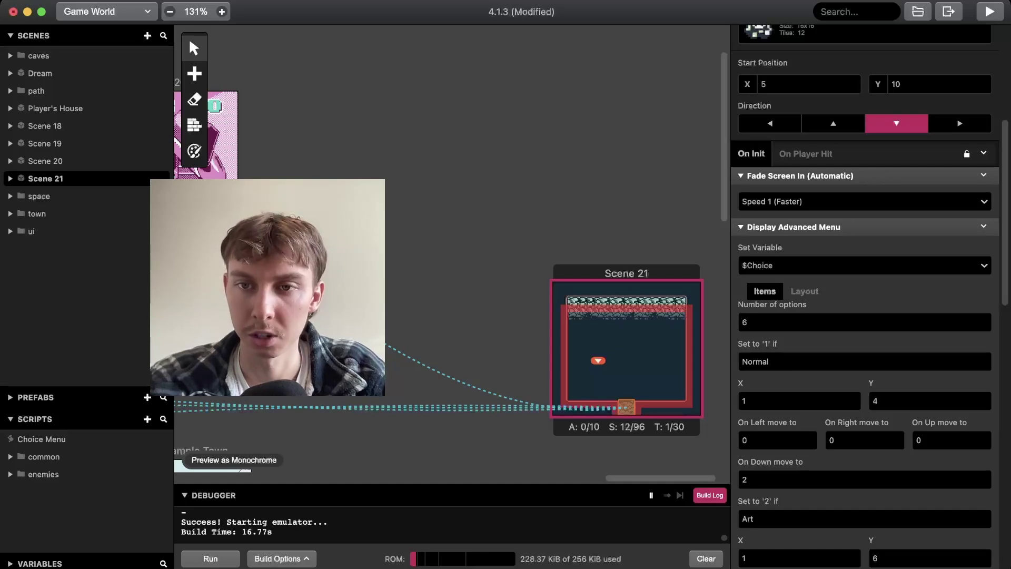
Review the text, X and Y positions and directional move targets of the Display Advanced Menu's items
{"action": "scroll", "coordinate": [779, 216], "scroll_direction": "down", "scroll_amount": 5}
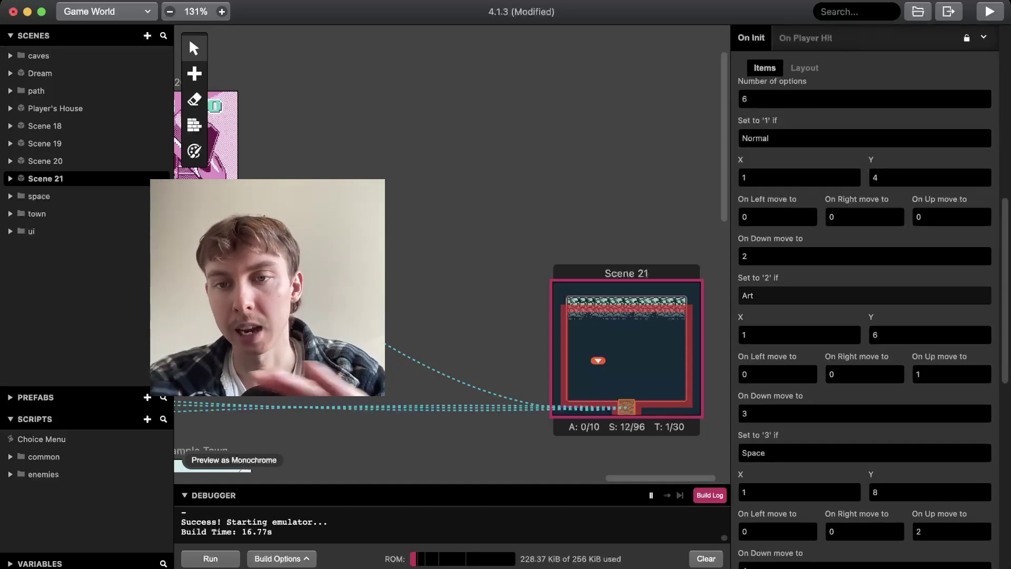
{"action": "scroll", "coordinate": [864, 295], "scroll_direction": "down", "scroll_amount": 1}
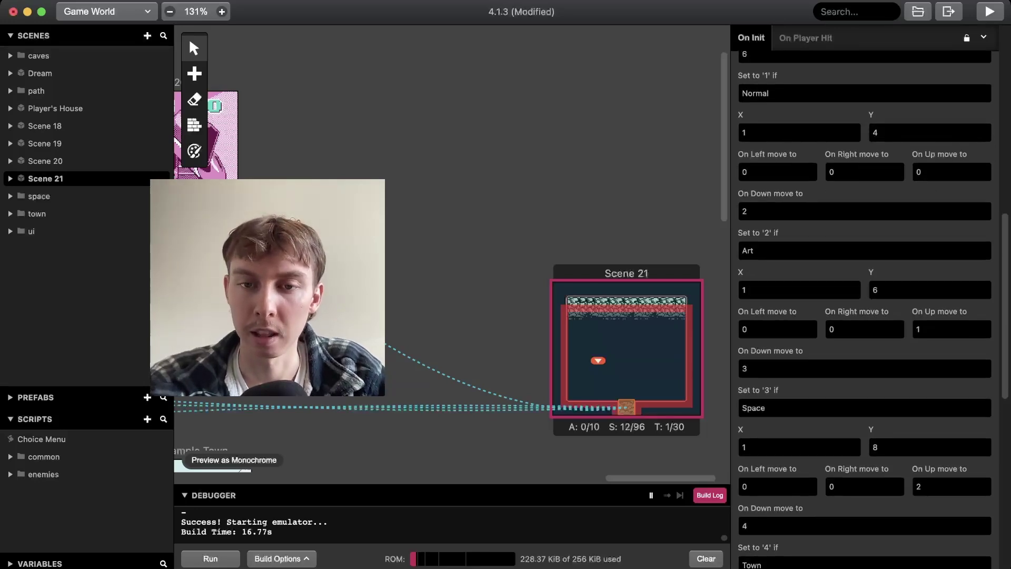
{"action": "scroll", "coordinate": [977, 465], "scroll_direction": "up", "scroll_amount": 3}
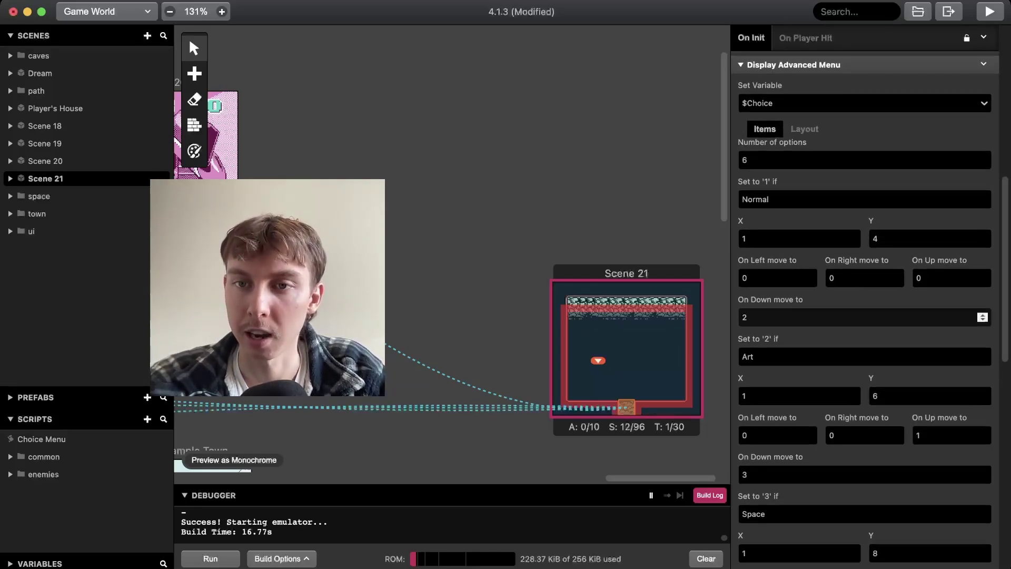
{"action": "scroll", "coordinate": [864, 237], "scroll_direction": "down", "scroll_amount": 14}
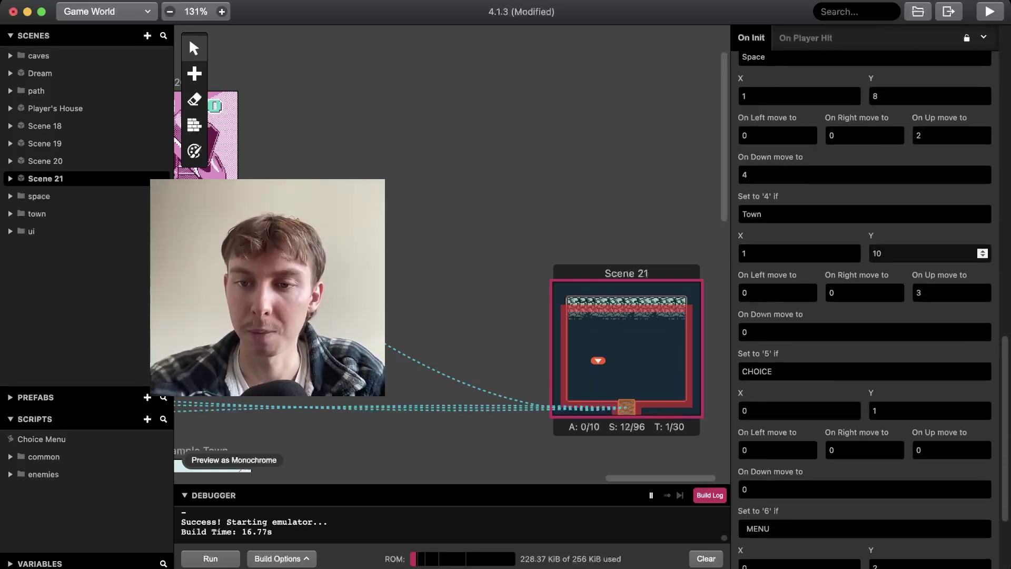
{"action": "scroll", "coordinate": [895, 290], "scroll_direction": "up", "scroll_amount": 4}
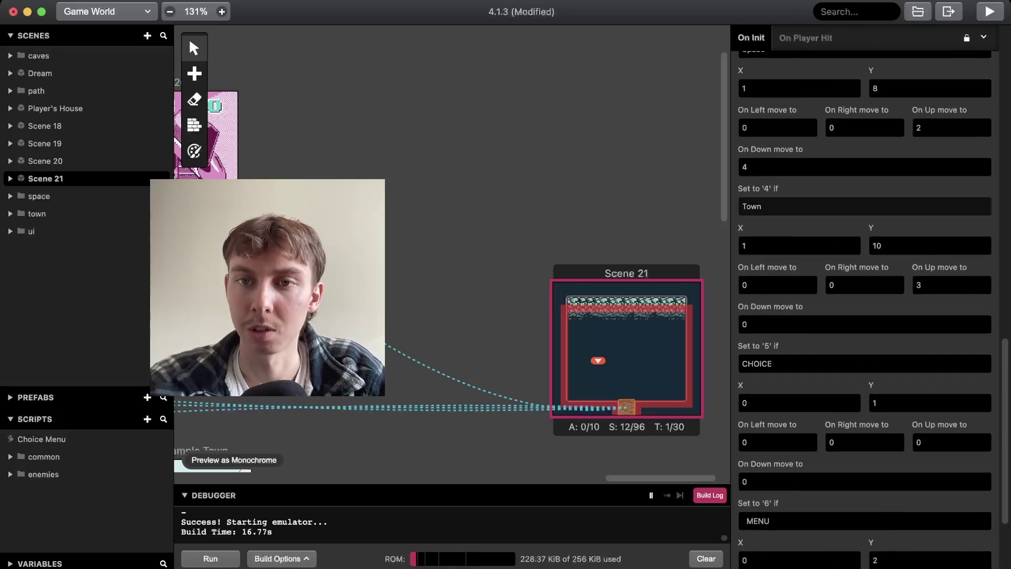
{"action": "scroll", "coordinate": [895, 289], "scroll_direction": "down", "scroll_amount": 4}
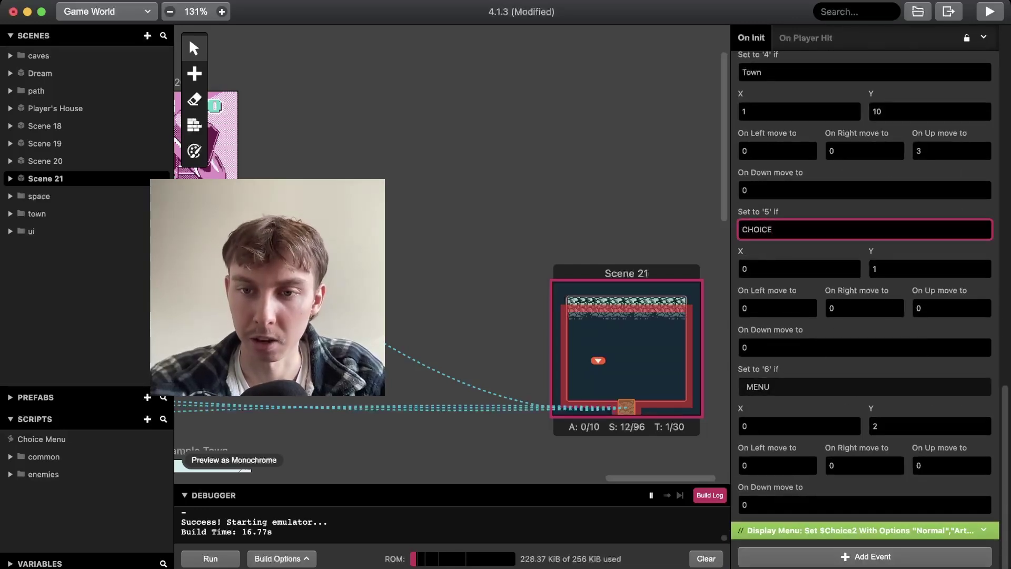
Examine the text of the CHOICE and MENU heading items, options 5 and 6 of the Display Advanced Menu
{"action": "left_click", "coordinate": [772, 230]}
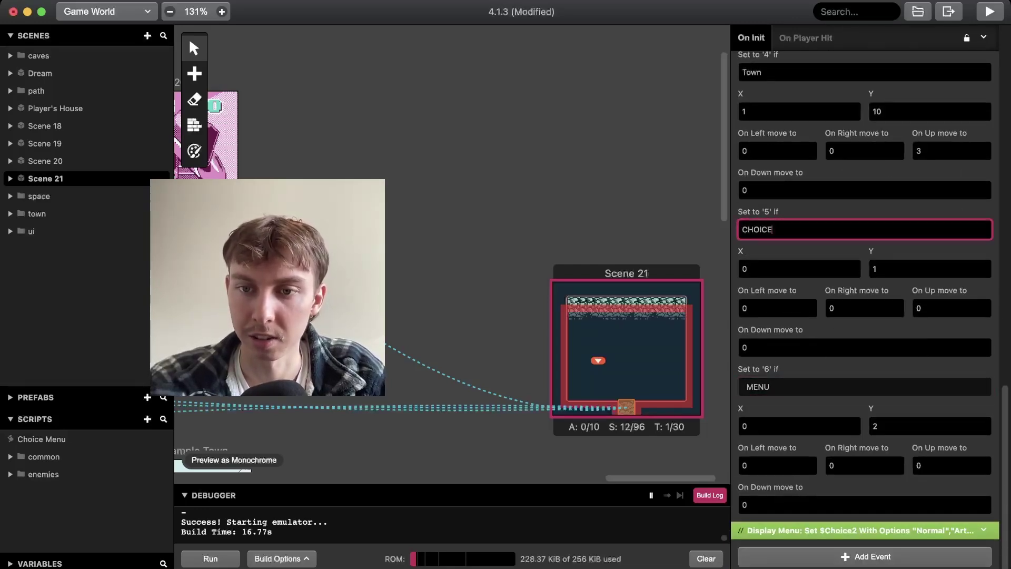
{"action": "left_click", "coordinate": [770, 386]}
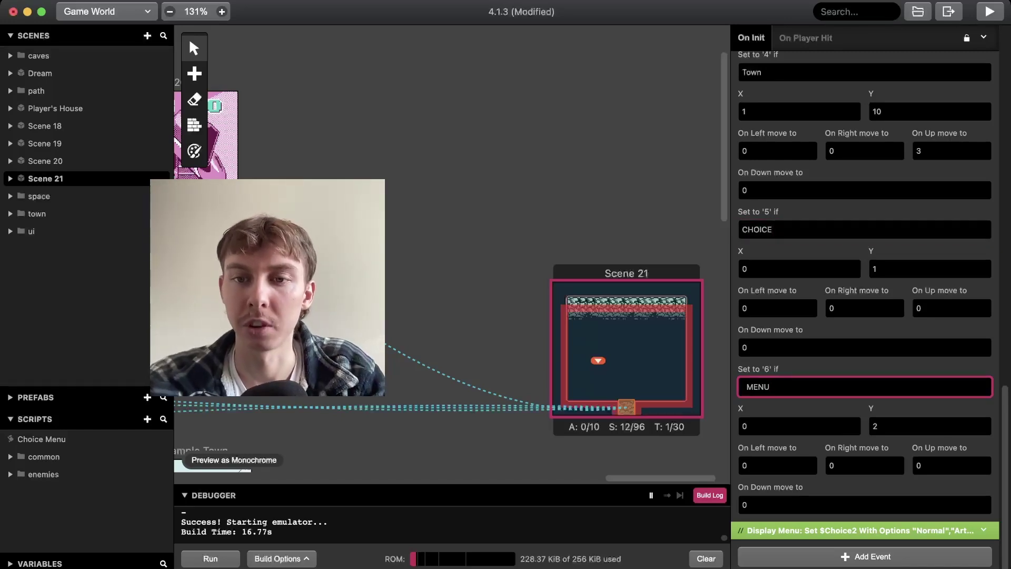
{"action": "scroll", "coordinate": [806, 308], "scroll_direction": "up", "scroll_amount": 1}
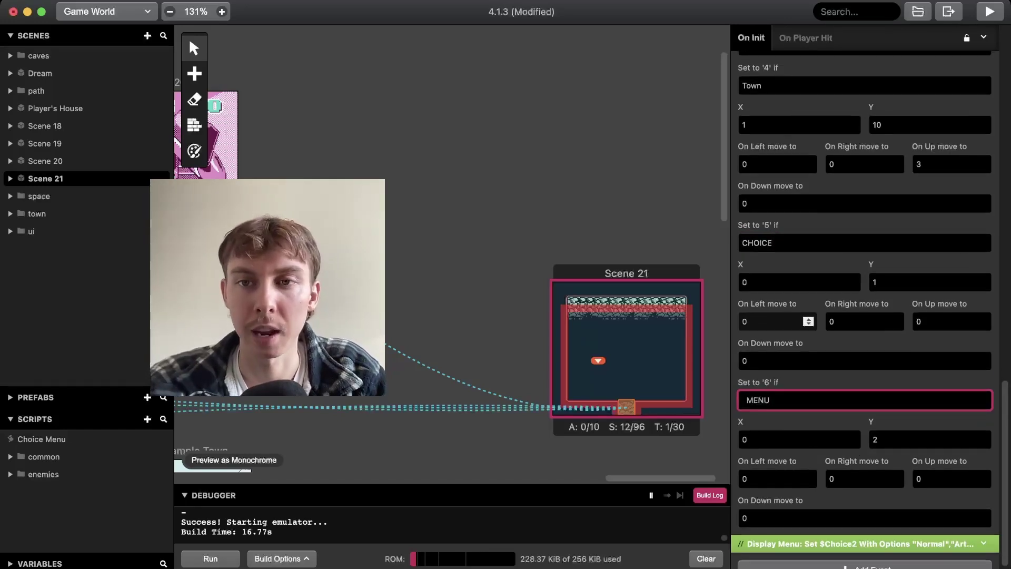
{"action": "scroll", "coordinate": [809, 322], "scroll_direction": "up", "scroll_amount": 1}
{"action": "scroll", "coordinate": [851, 326], "scroll_direction": "up", "scroll_amount": 2}
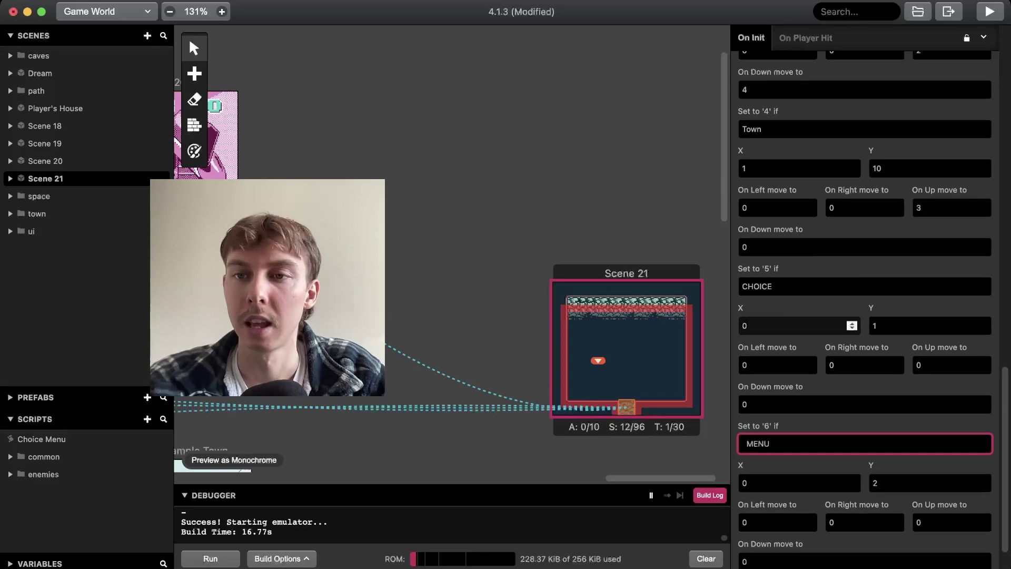
{"action": "scroll", "coordinate": [852, 326], "scroll_direction": "down", "scroll_amount": 1}
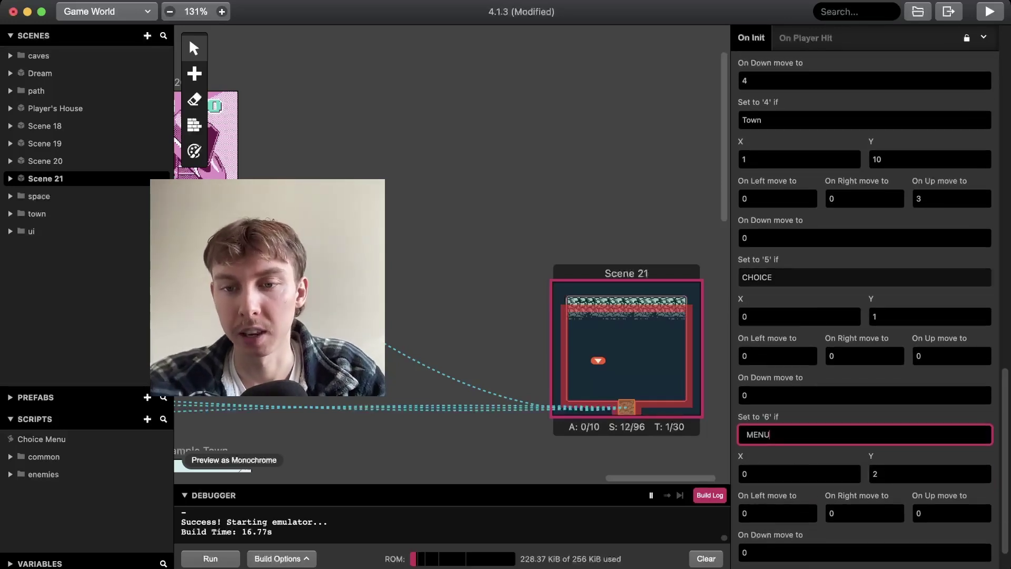
{"action": "scroll", "coordinate": [863, 316], "scroll_direction": "down", "scroll_amount": 2}
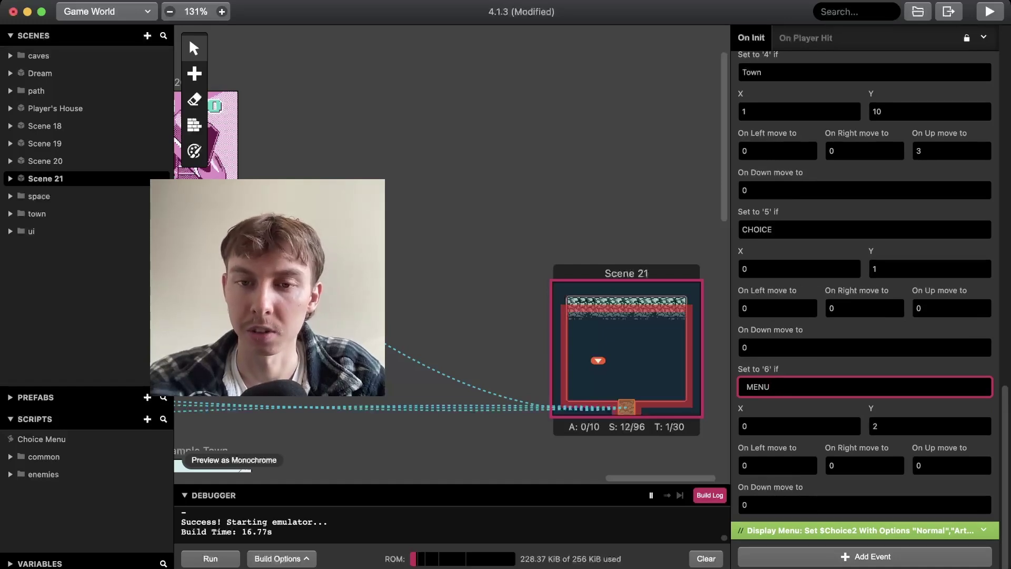
Examine the first menu item's text and X position in the Display Advanced Menu event
{"action": "scroll", "coordinate": [801, 292], "scroll_direction": "up", "scroll_amount": 15}
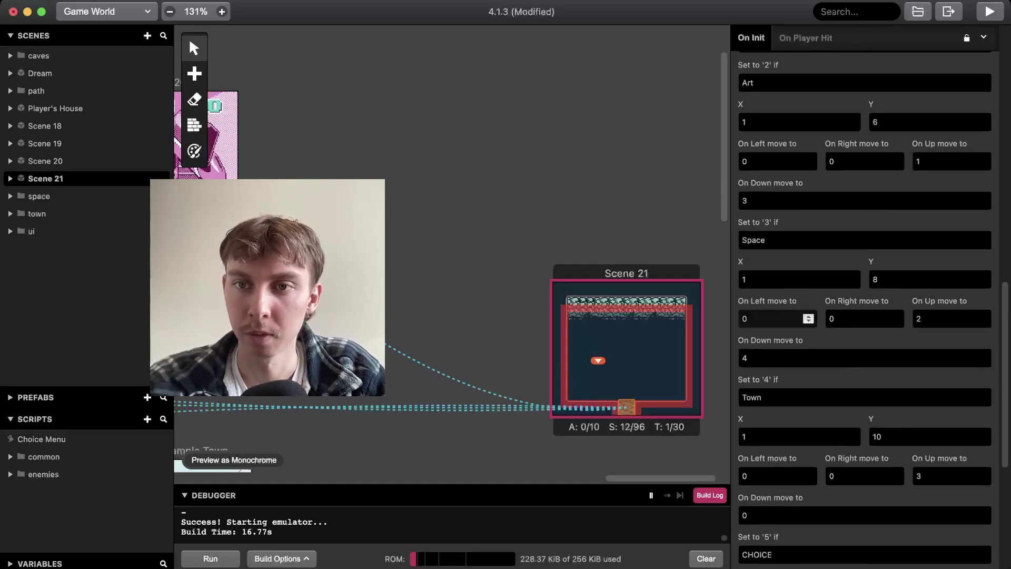
{"action": "scroll", "coordinate": [801, 292], "scroll_direction": "up", "scroll_amount": 3}
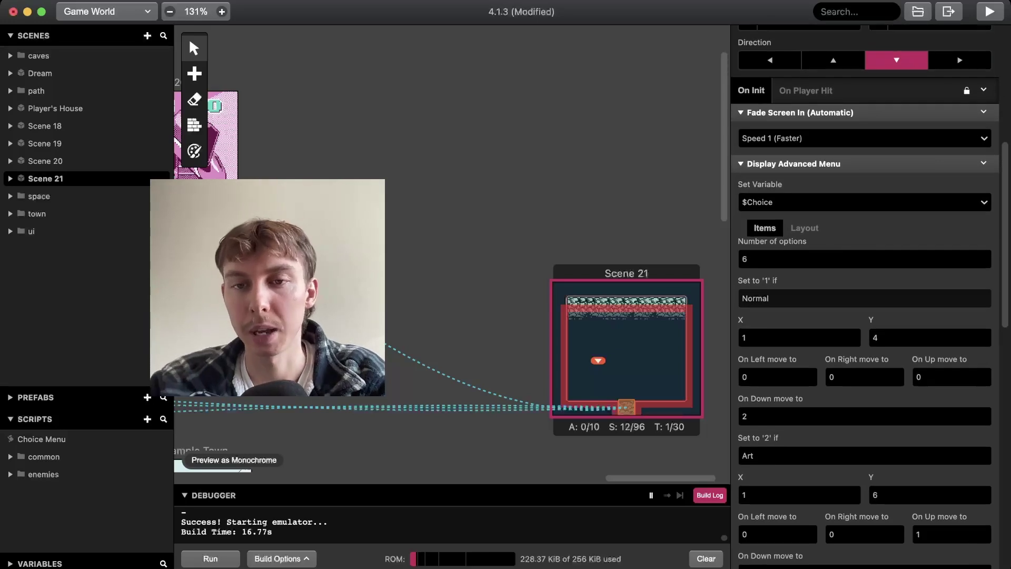
{"action": "scroll", "coordinate": [801, 292], "scroll_direction": "down", "scroll_amount": 2}
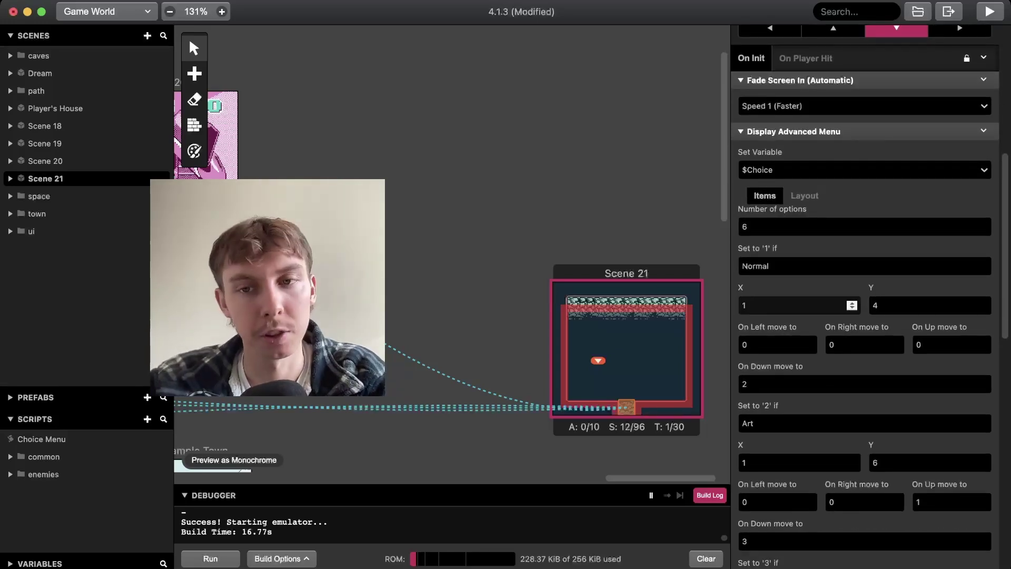
{"action": "scroll", "coordinate": [800, 292], "scroll_direction": "down", "scroll_amount": 2}
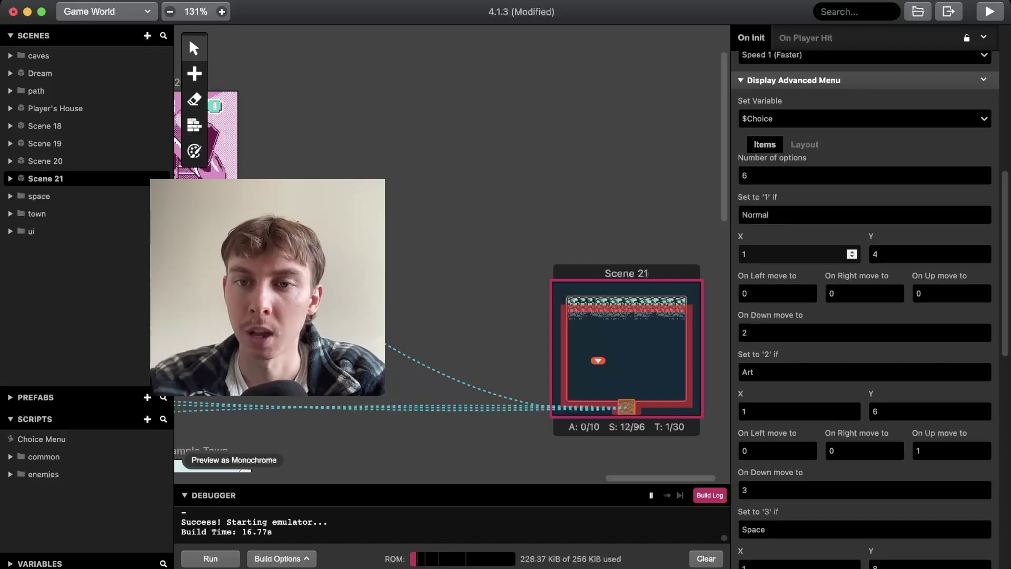
{"action": "scroll", "coordinate": [801, 247], "scroll_direction": "down", "scroll_amount": 1}
{"action": "scroll", "coordinate": [800, 248], "scroll_direction": "down", "scroll_amount": 1}
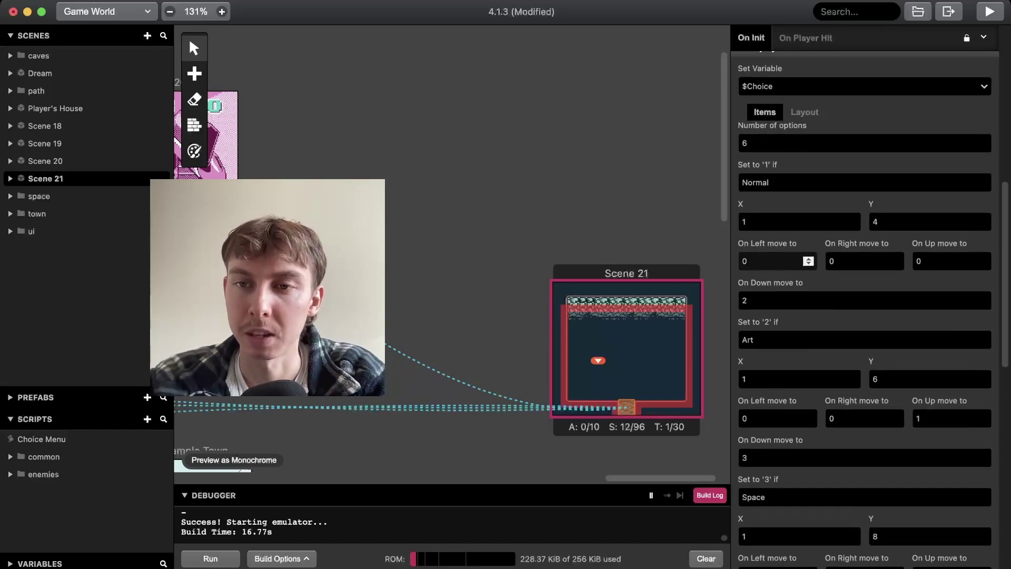
{"action": "left_click", "coordinate": [789, 176]}
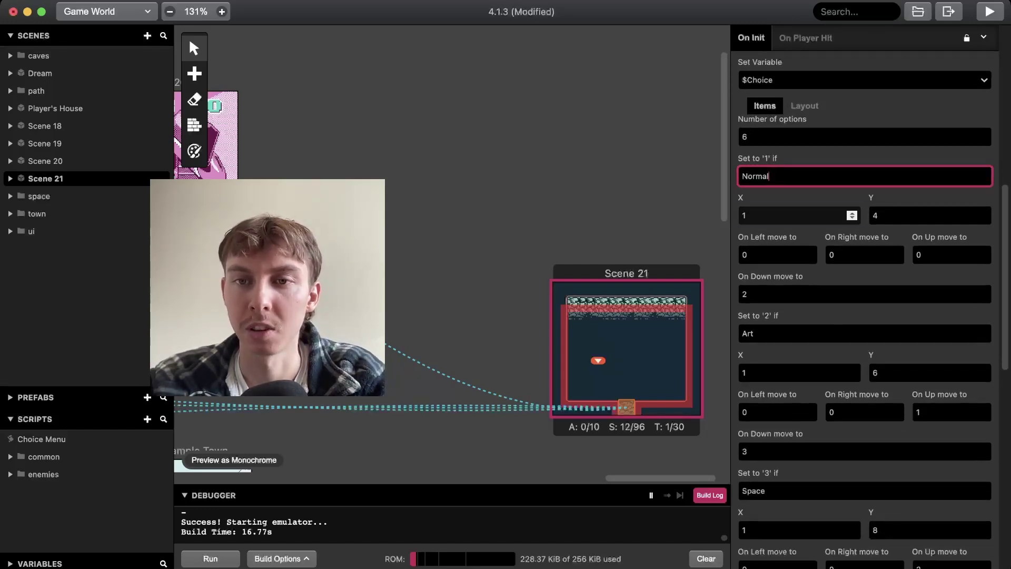
{"action": "left_click", "coordinate": [746, 216]}
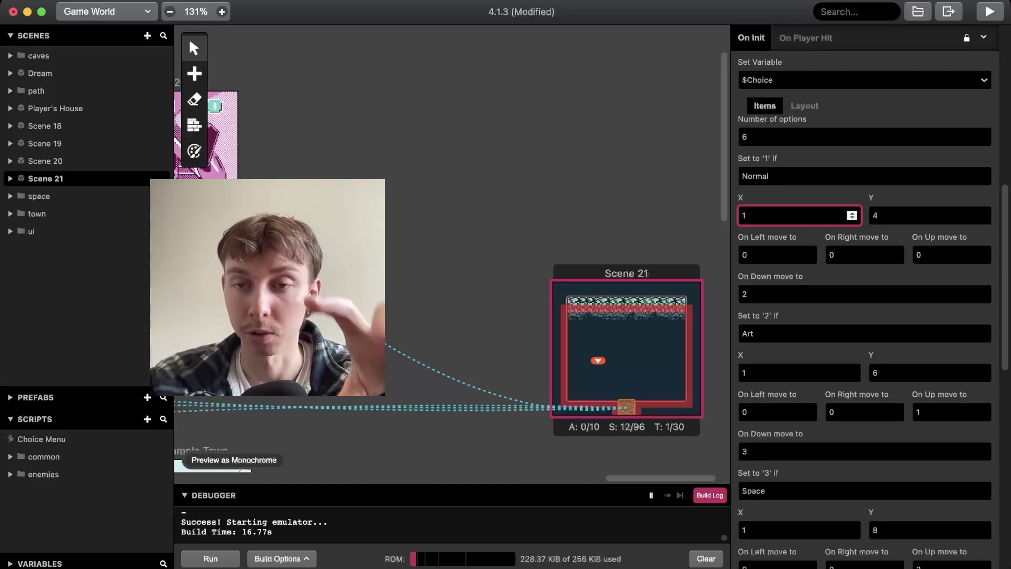
Check the X and Y positions of the CHOICE and MENU heading items
{"action": "scroll", "coordinate": [799, 215], "scroll_direction": "down", "scroll_amount": 1}
{"action": "scroll", "coordinate": [869, 311], "scroll_direction": "down", "scroll_amount": 15}
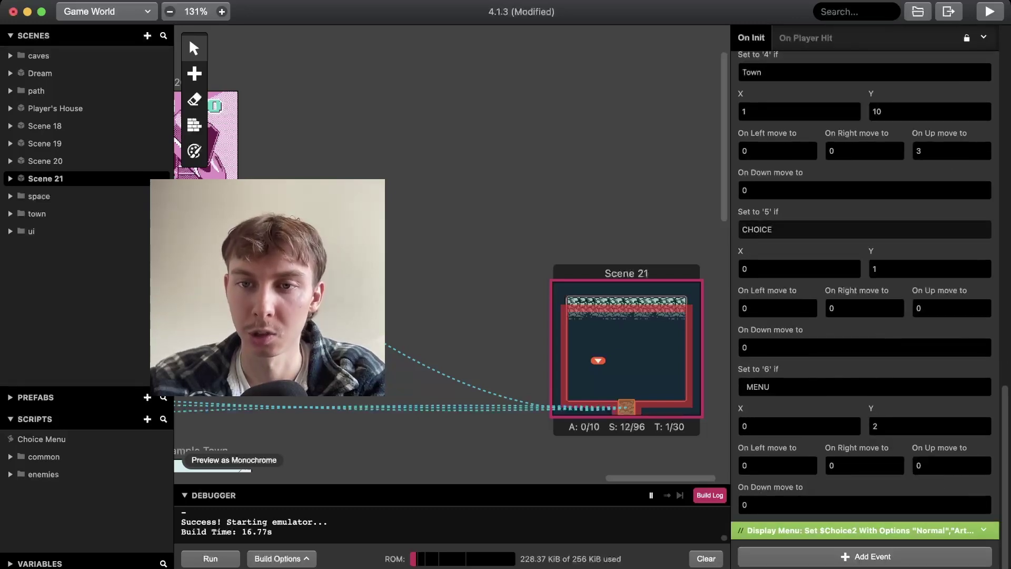
{"action": "left_click", "coordinate": [773, 229]}
{"action": "left_click", "coordinate": [770, 386]}
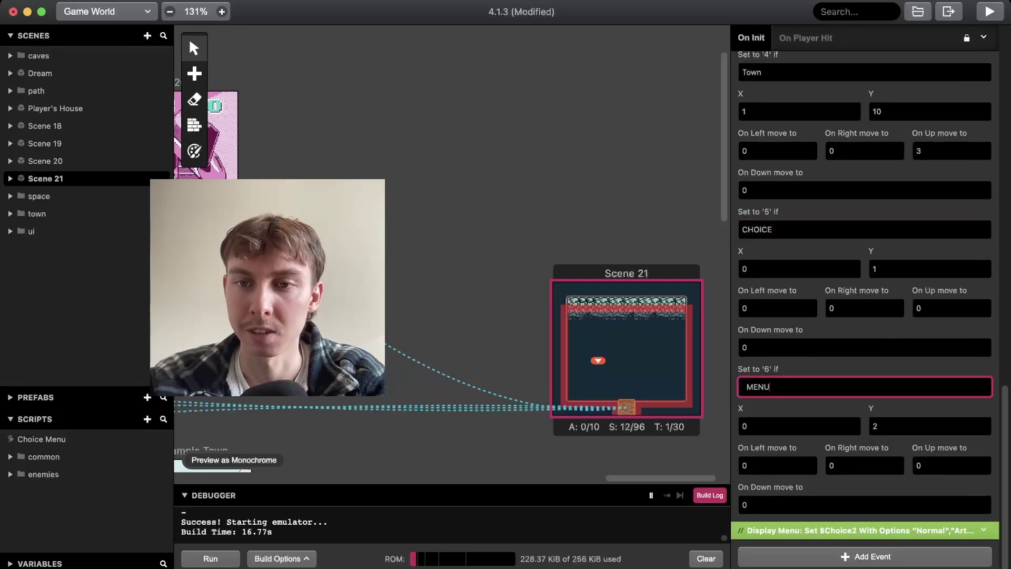
{"action": "left_click", "coordinate": [799, 269]}
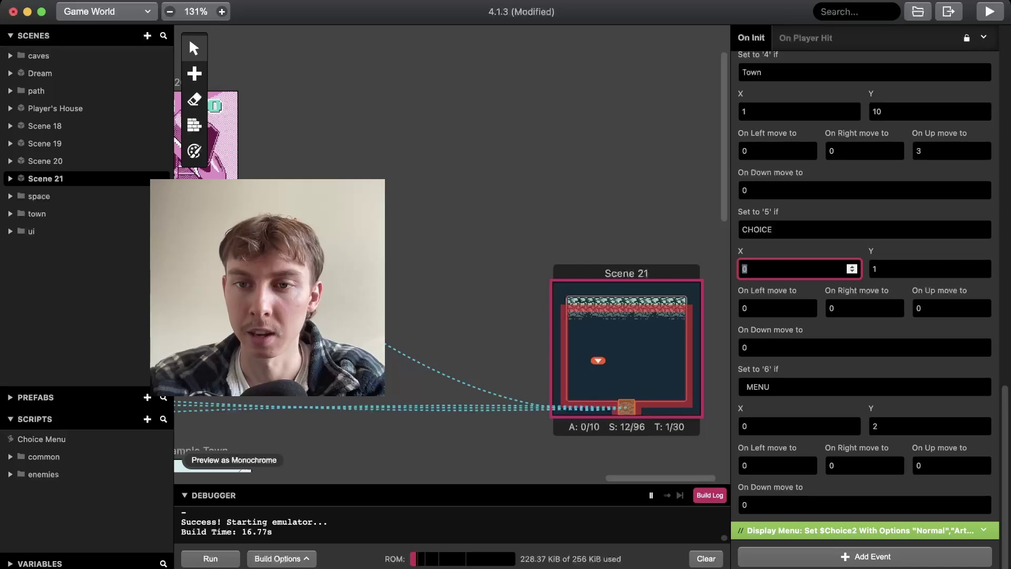
{"action": "left_click", "coordinate": [928, 269]}
{"action": "left_click", "coordinate": [798, 426]}
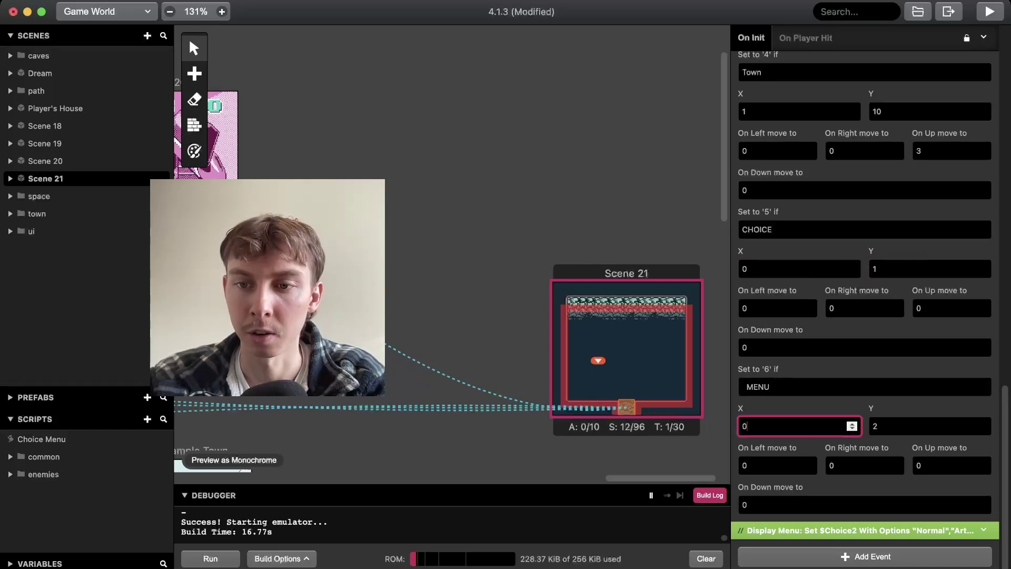
{"action": "left_click", "coordinate": [928, 426]}
{"action": "key", "text": "Escape"}
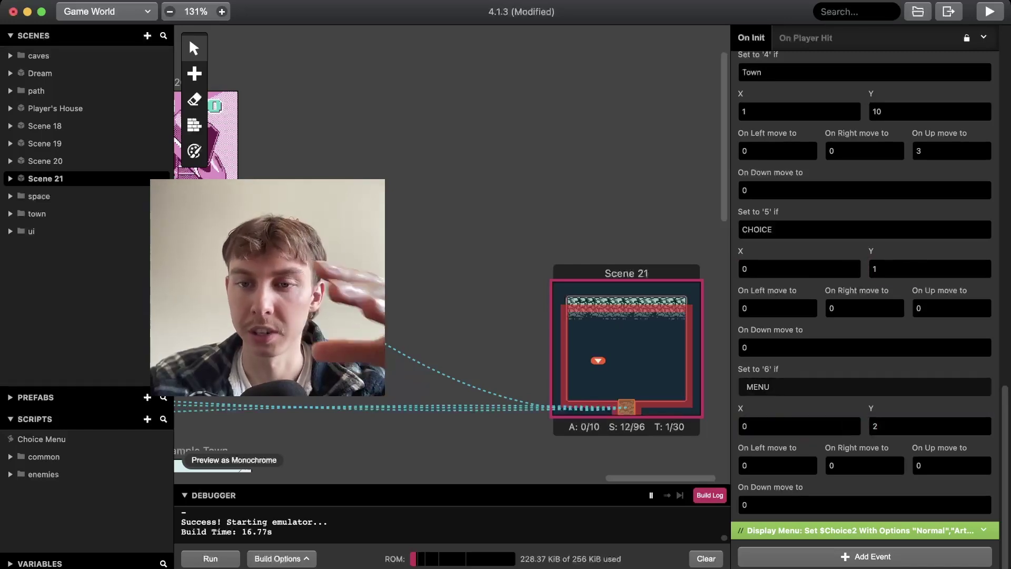
Compare the X and Y positions of the selectable items Normal, Art, Space and Town
{"action": "scroll", "coordinate": [865, 387], "scroll_direction": "up", "scroll_amount": 1}
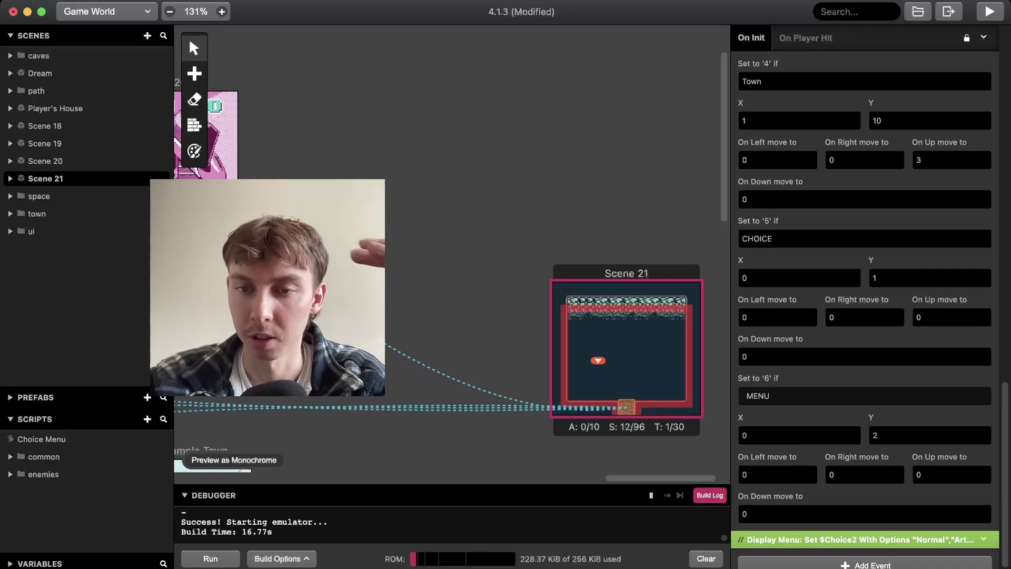
{"action": "scroll", "coordinate": [865, 309], "scroll_direction": "up", "scroll_amount": 2}
{"action": "scroll", "coordinate": [865, 310], "scroll_direction": "up", "scroll_amount": 15}
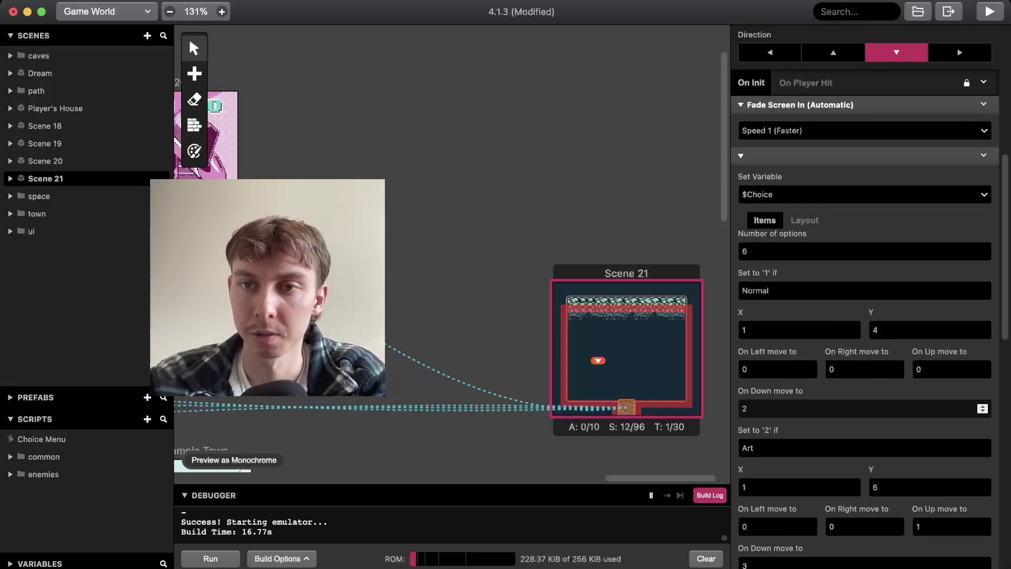
{"action": "scroll", "coordinate": [864, 309], "scroll_direction": "down", "scroll_amount": 12}
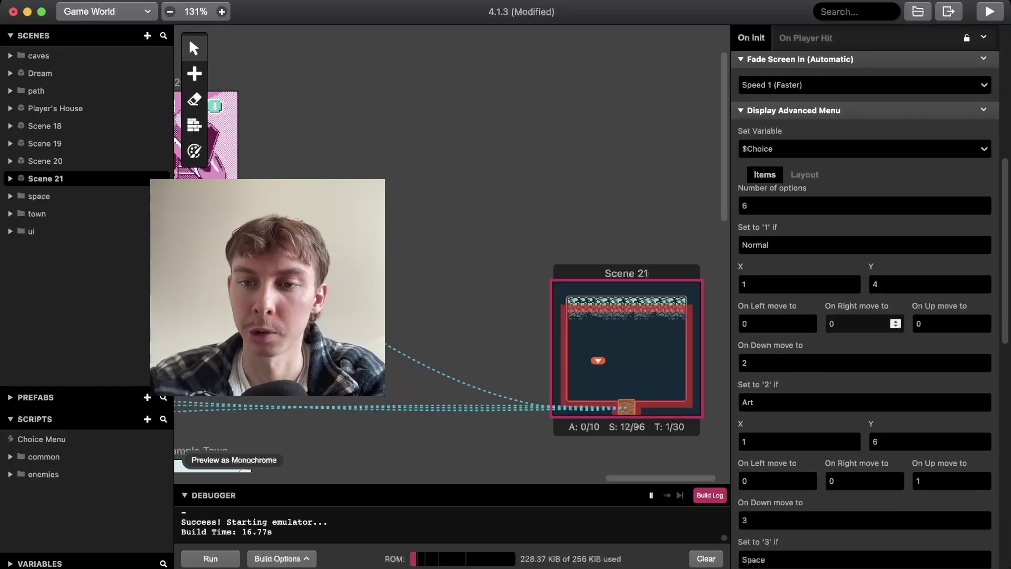
{"action": "scroll", "coordinate": [983, 242], "scroll_direction": "up", "scroll_amount": 8}
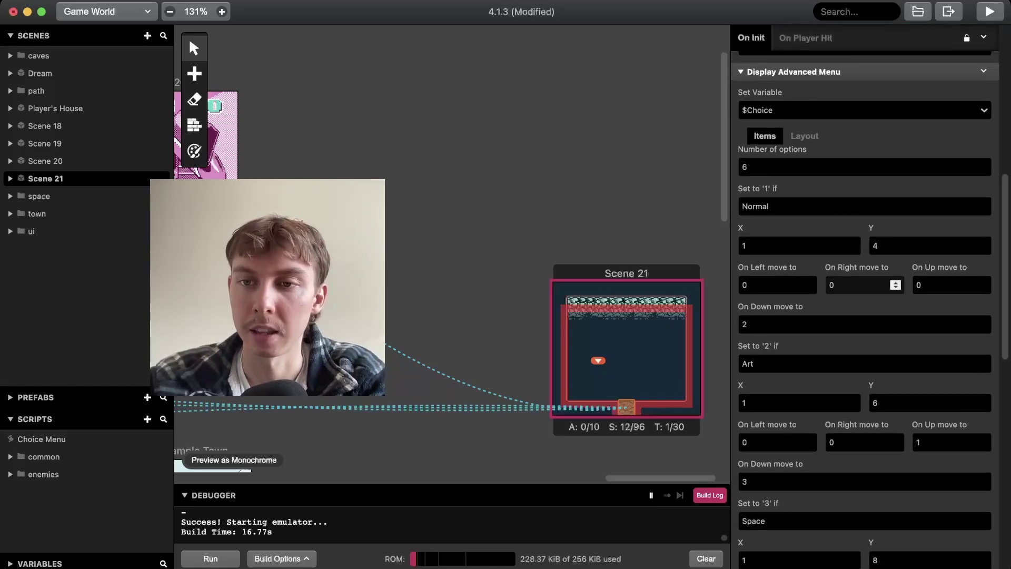
{"action": "scroll", "coordinate": [982, 243], "scroll_direction": "down", "scroll_amount": 3}
{"action": "scroll", "coordinate": [865, 248], "scroll_direction": "down", "scroll_amount": 2}
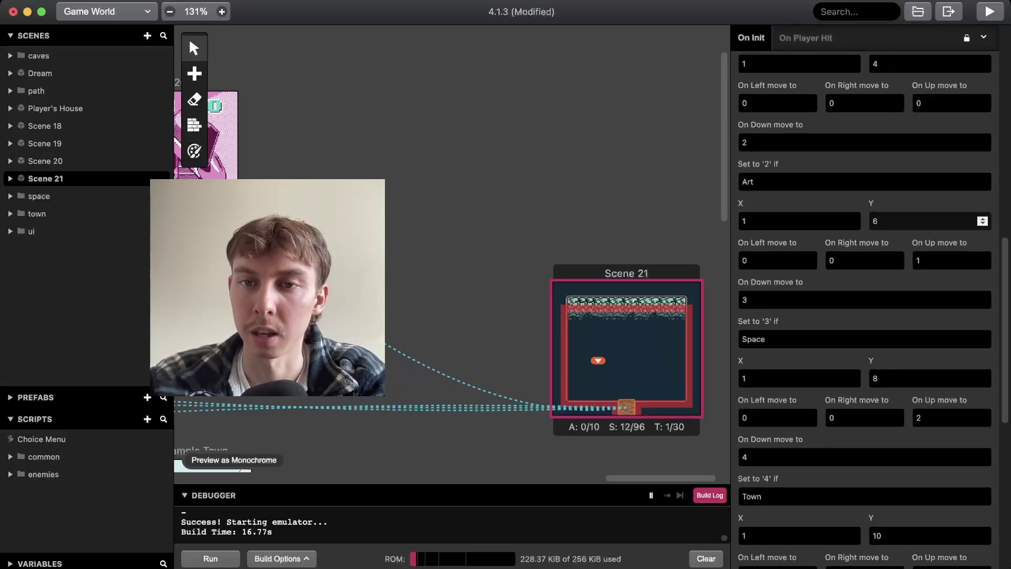
{"action": "left_click", "coordinate": [929, 221]}
{"action": "scroll", "coordinate": [864, 339], "scroll_direction": "up", "scroll_amount": 2}
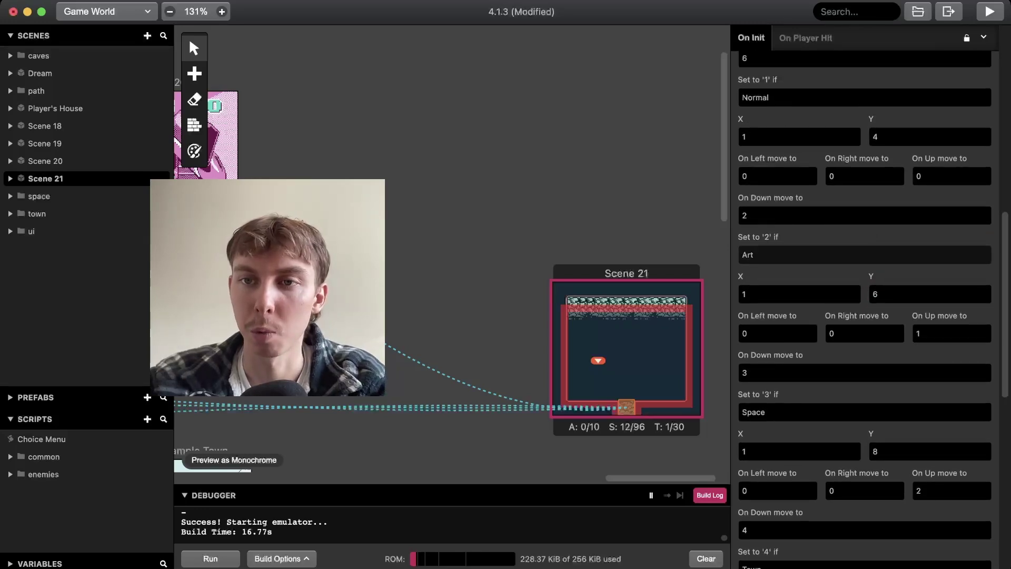
{"action": "scroll", "coordinate": [865, 310], "scroll_direction": "up", "scroll_amount": 1}
{"action": "scroll", "coordinate": [865, 309], "scroll_direction": "down", "scroll_amount": 1}
{"action": "left_click", "coordinate": [798, 248]}
{"action": "left_click", "coordinate": [929, 247]}
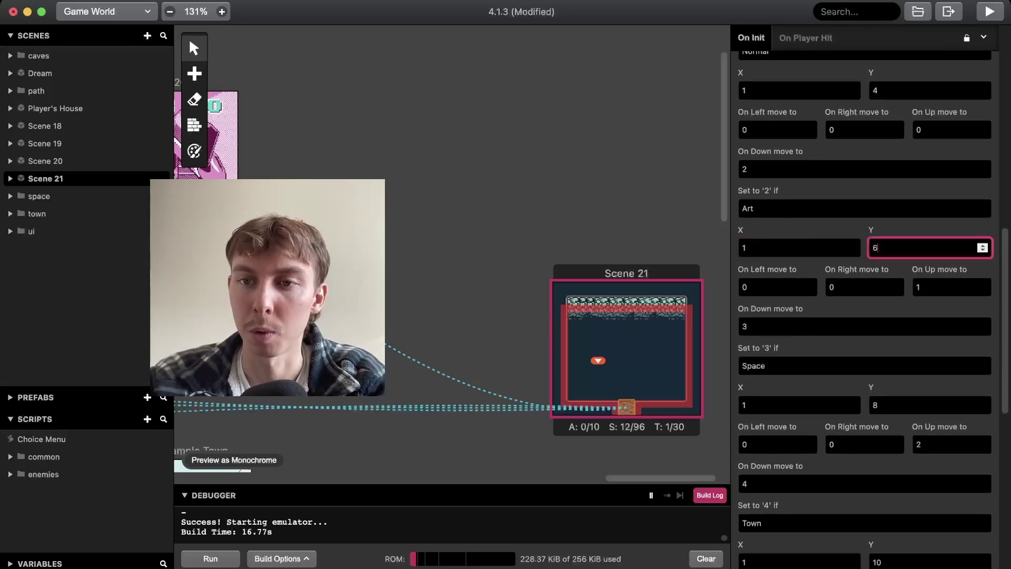
{"action": "scroll", "coordinate": [929, 248], "scroll_direction": "down", "scroll_amount": 3}
{"action": "left_click", "coordinate": [799, 261]}
{"action": "left_click", "coordinate": [929, 260]}
{"action": "scroll", "coordinate": [896, 263], "scroll_direction": "down", "scroll_amount": 2}
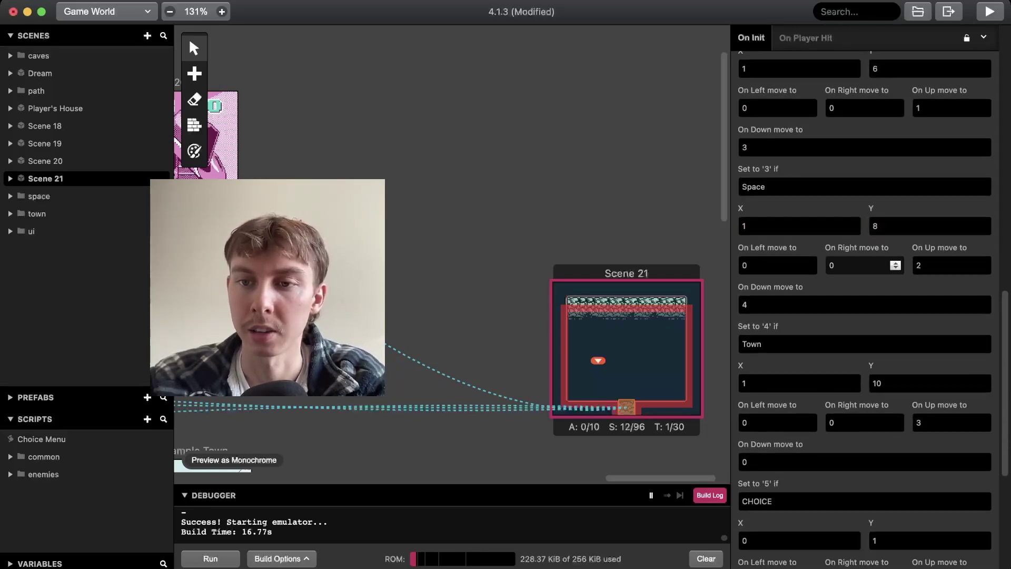
{"action": "left_click", "coordinate": [799, 300]}
{"action": "left_click", "coordinate": [929, 300]}
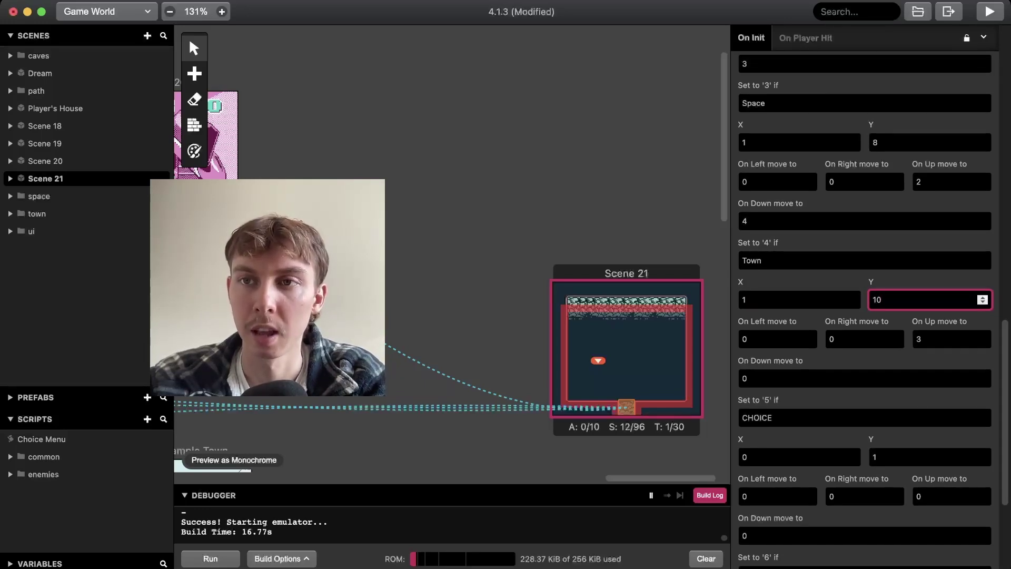
Build and run the game, and test moving the choice menu cursor up and down between Normal and Town
{"action": "key", "text": "super+b"}
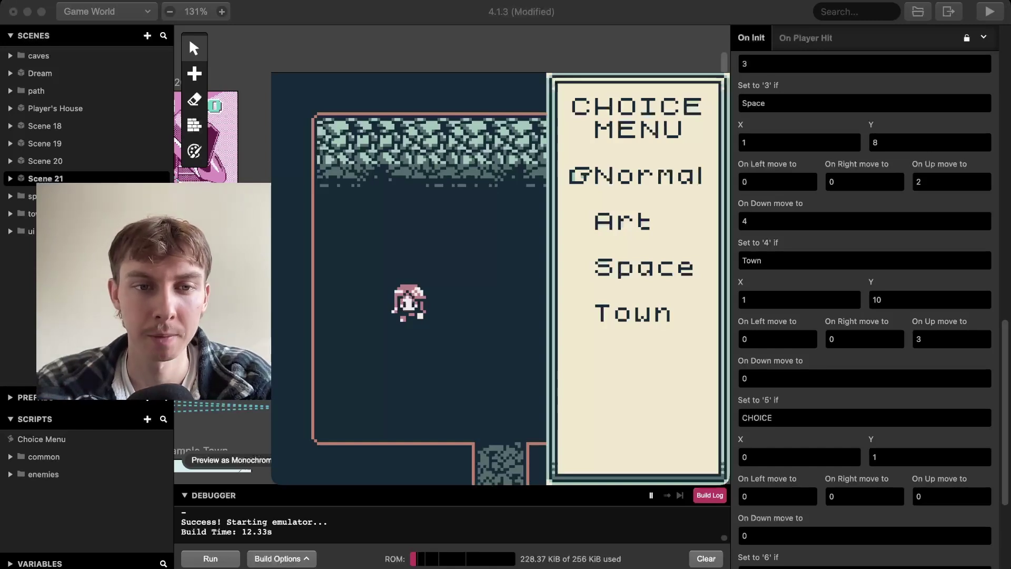
{"action": "key", "text": "Down"}
{"action": "key", "text": "Down"}
{"action": "key", "text": "Down"}
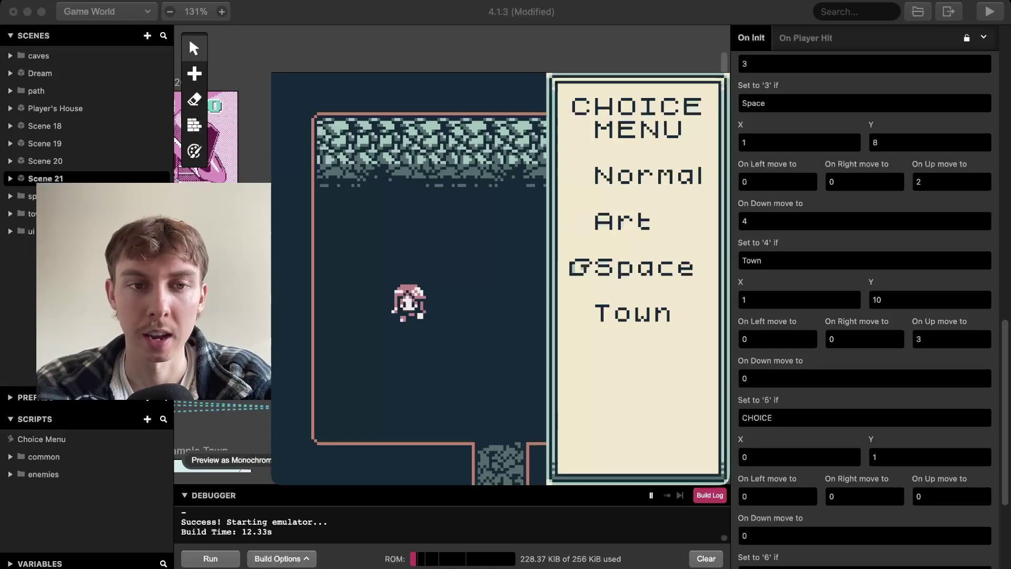
{"action": "key", "text": "Up"}
{"action": "key", "text": "Up"}
{"action": "key", "text": "Up"}
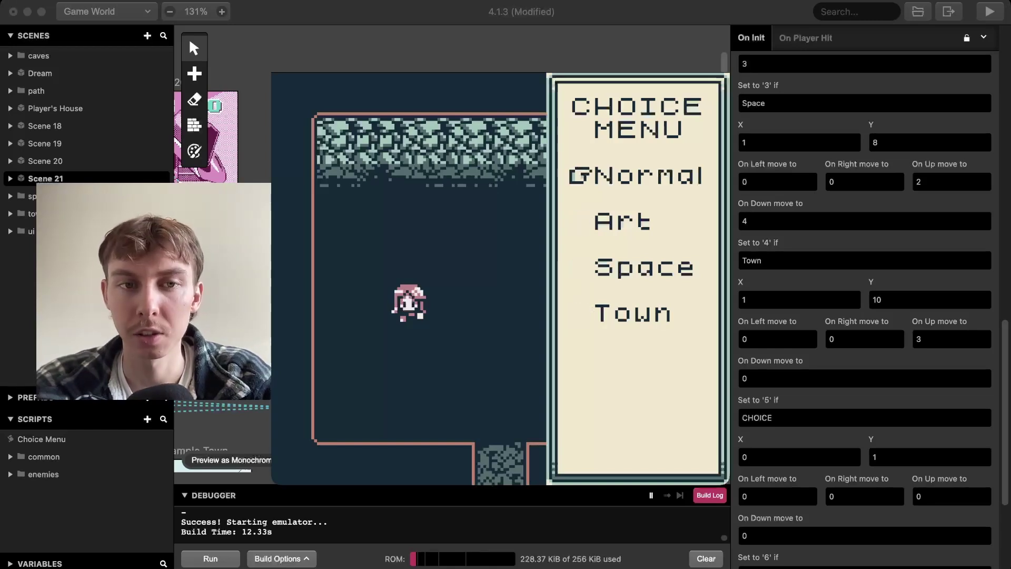
{"action": "key", "text": "Down"}
{"action": "key", "text": "Down"}
{"action": "key", "text": "Down"}
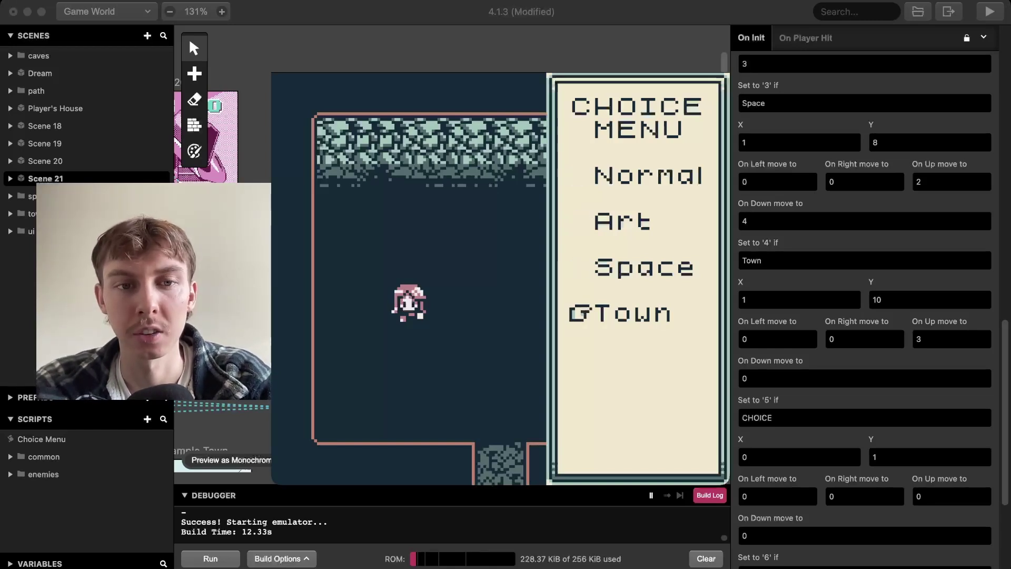
{"action": "key", "text": "Up"}
{"action": "key", "text": "Up"}
{"action": "key", "text": "Up"}
{"action": "key", "text": "Down"}
{"action": "key", "text": "Down"}
{"action": "key", "text": "Down"}
{"action": "key", "text": "Up"}
{"action": "key", "text": "Up"}
{"action": "key", "text": "Up"}
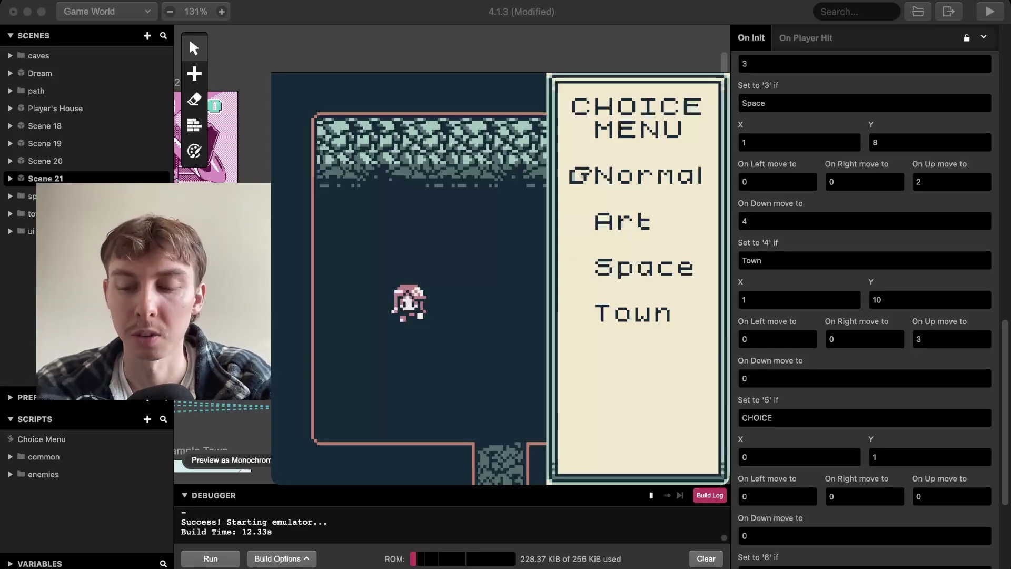
{"action": "key", "text": "Down"}
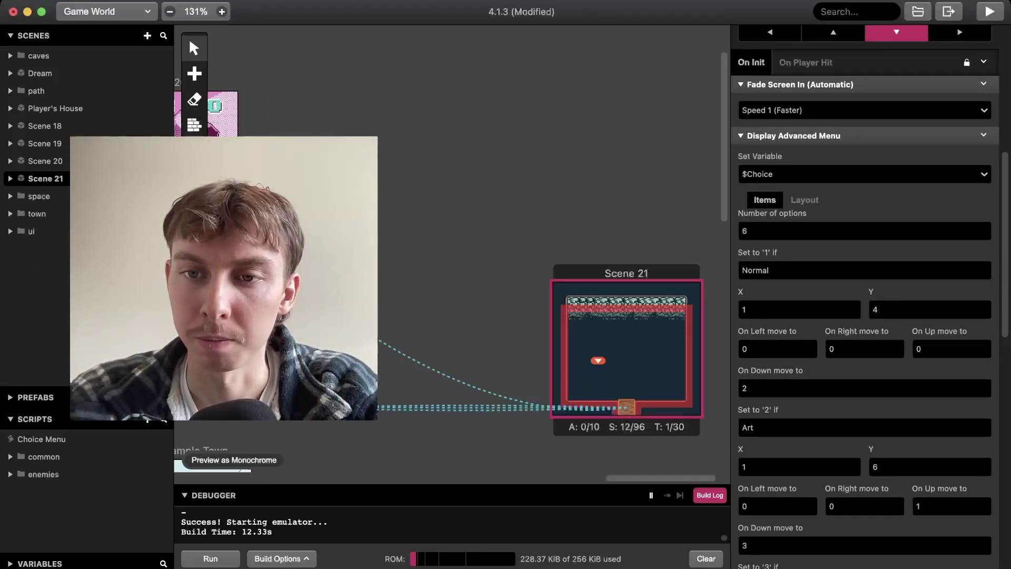
Review the Display Advanced Menu's number of options and the text of its first item
{"action": "scroll", "coordinate": [863, 295], "scroll_direction": "down", "scroll_amount": 3}
{"action": "scroll", "coordinate": [863, 295], "scroll_direction": "up", "scroll_amount": 2}
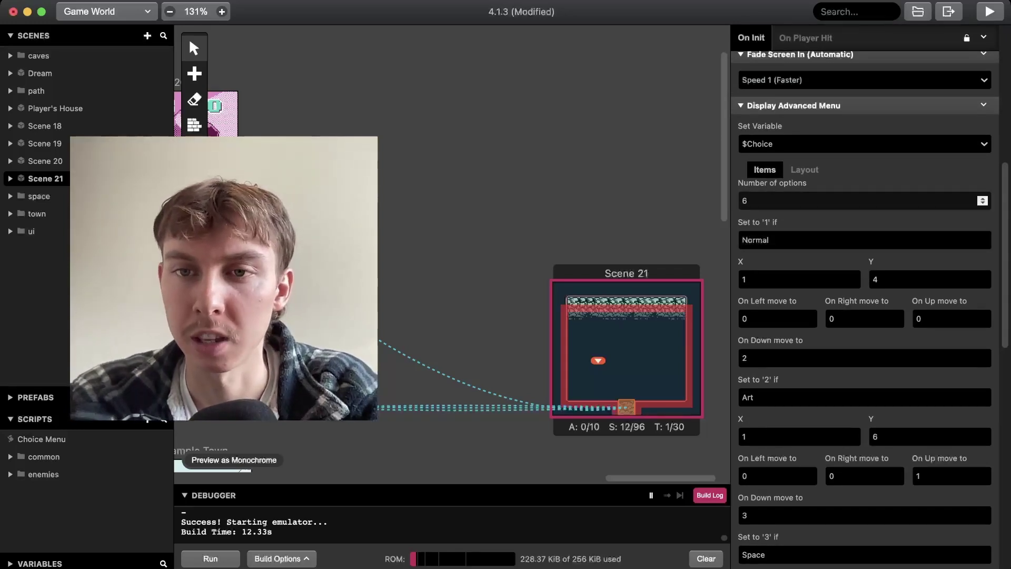
{"action": "double_click", "coordinate": [744, 201]}
{"action": "left_click", "coordinate": [864, 239]}
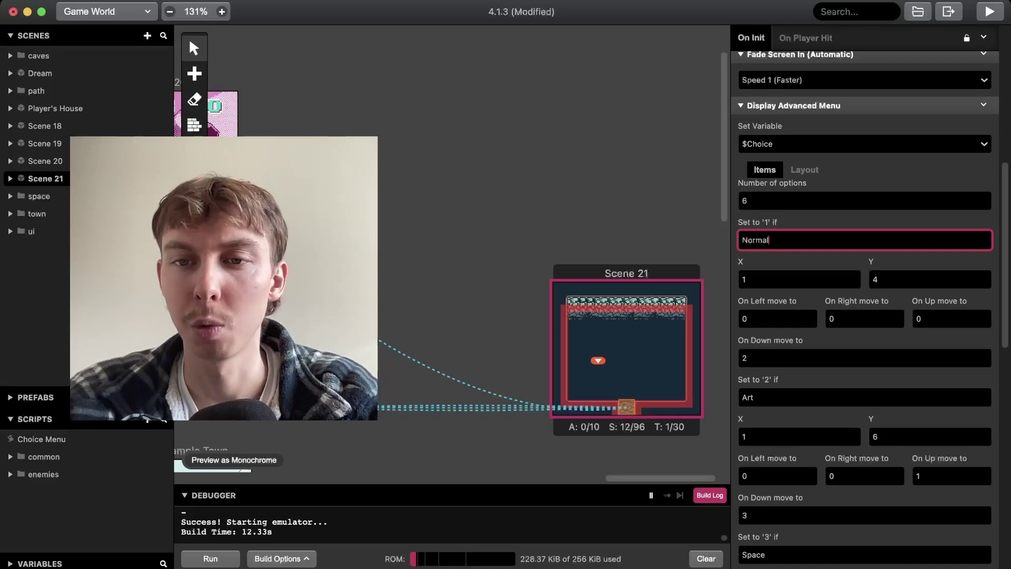
Compare the item texts set for options 1 and 2, Normal and Art, in the Display Advanced Menu event
{"action": "key", "text": "super+a"}
{"action": "left_click", "coordinate": [799, 397]}
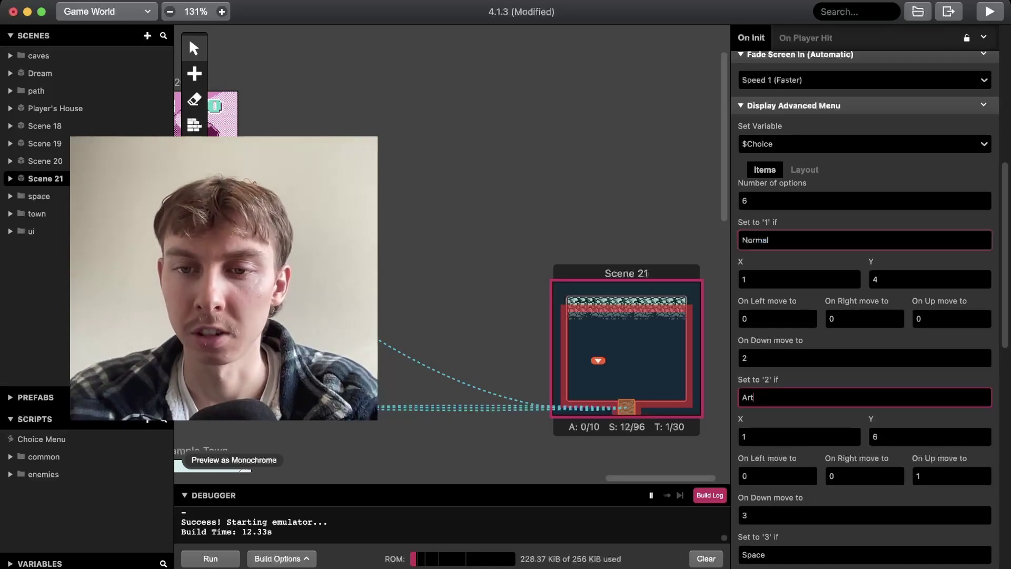
{"action": "key", "text": "super+a"}
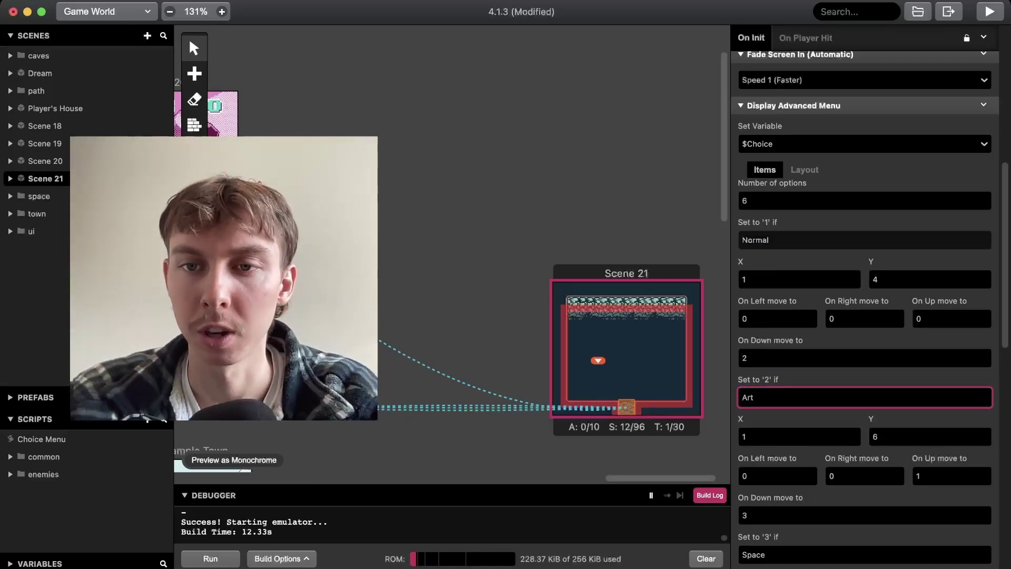
{"action": "double_click", "coordinate": [755, 239]}
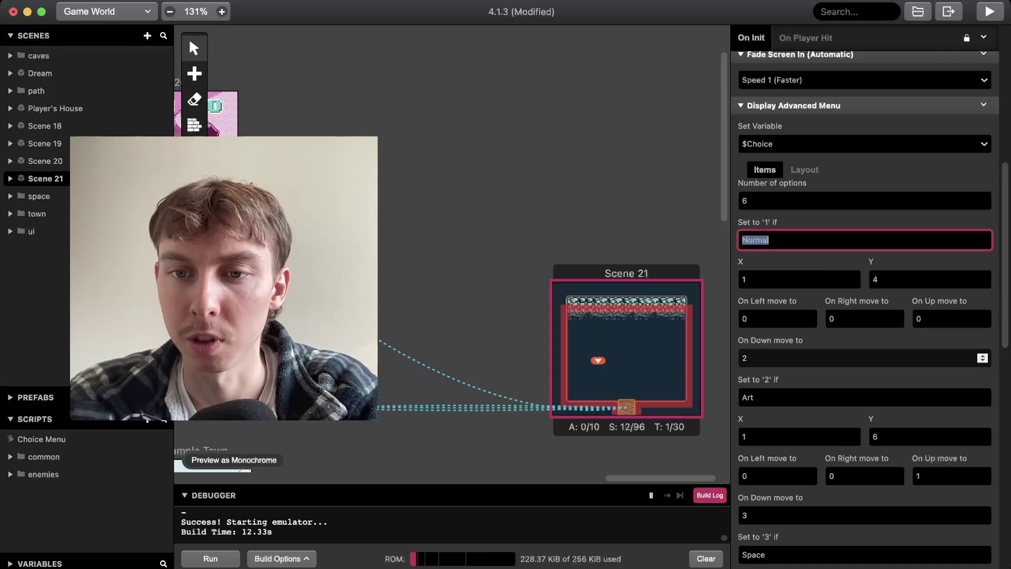
{"action": "left_click", "coordinate": [770, 240]}
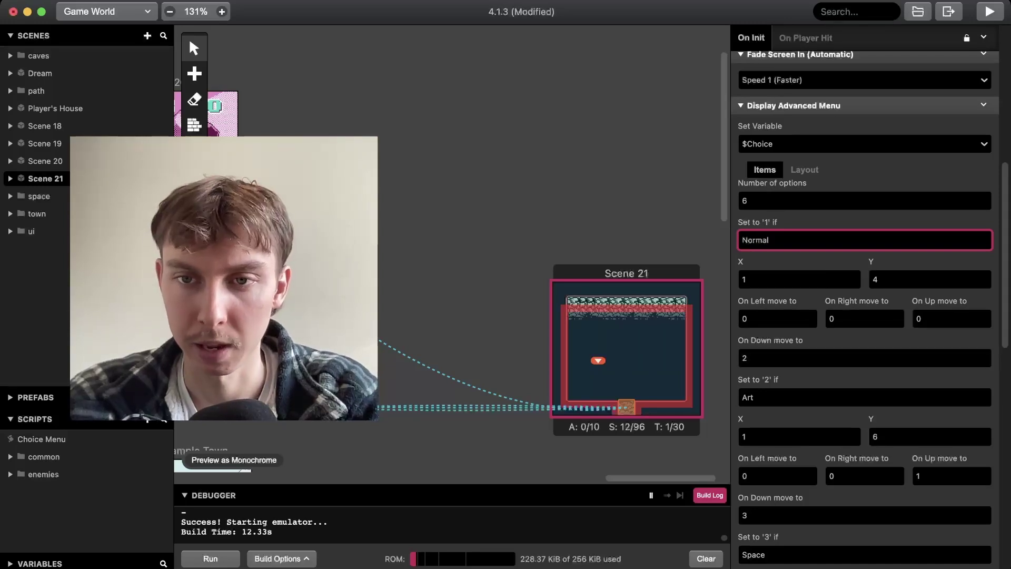
Review the Normal item's X and Y positions and its left, right and up cursor moves
{"action": "left_click", "coordinate": [778, 318]}
{"action": "left_click", "coordinate": [799, 279]}
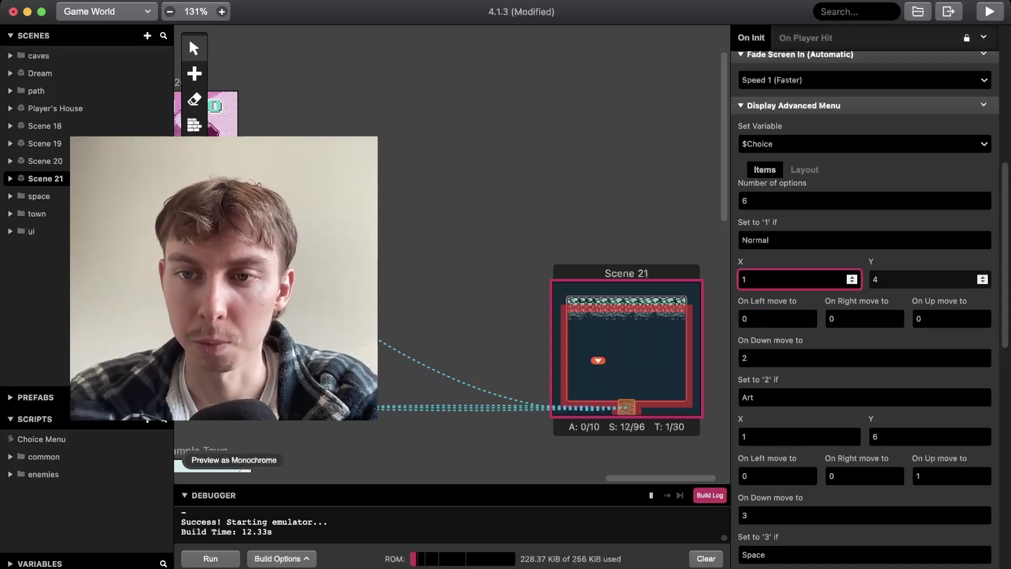
{"action": "left_click", "coordinate": [929, 279]}
{"action": "left_click", "coordinate": [778, 318]}
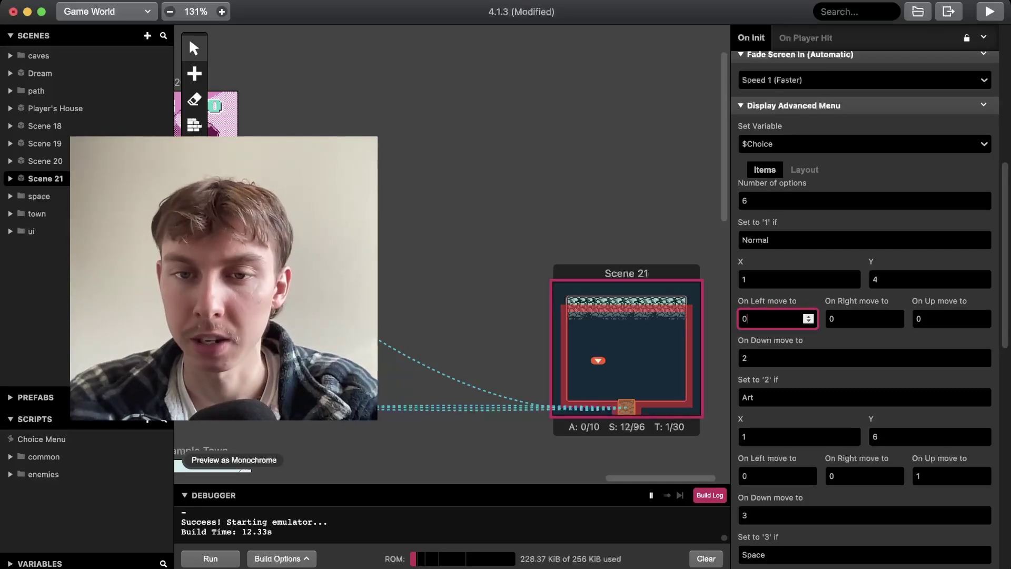
{"action": "key", "text": "Tab"}
{"action": "key", "text": "Tab"}
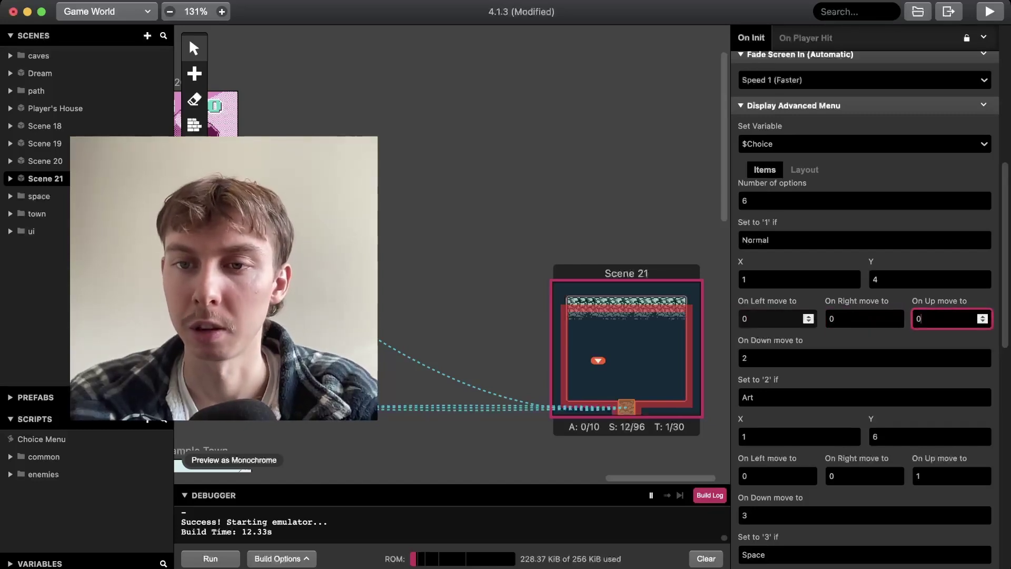
Check which item the cursor reaches when moving down from Normal, and match it to the Art item
{"action": "key", "text": "Tab"}
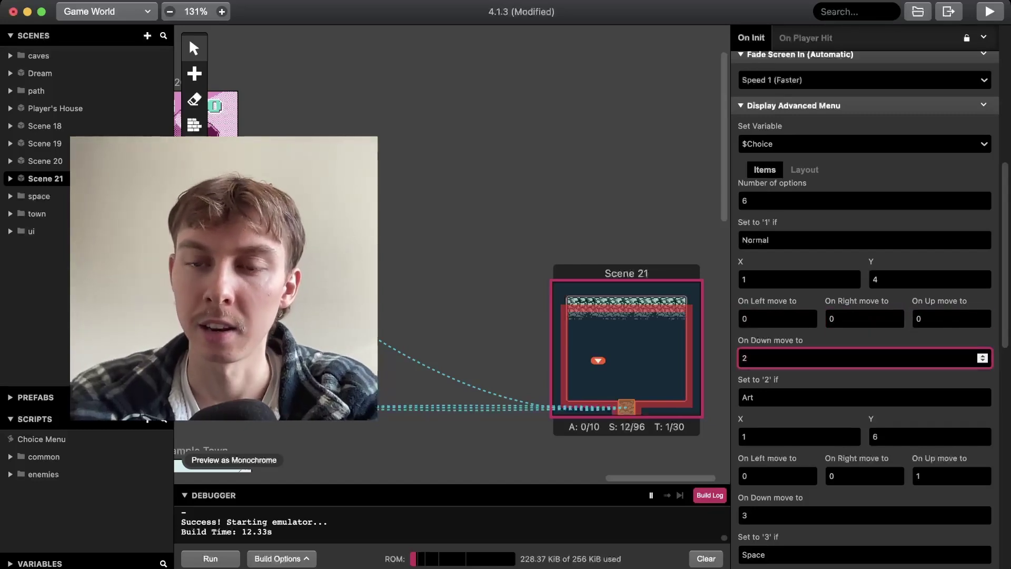
{"action": "scroll", "coordinate": [802, 443], "scroll_direction": "down", "scroll_amount": 1}
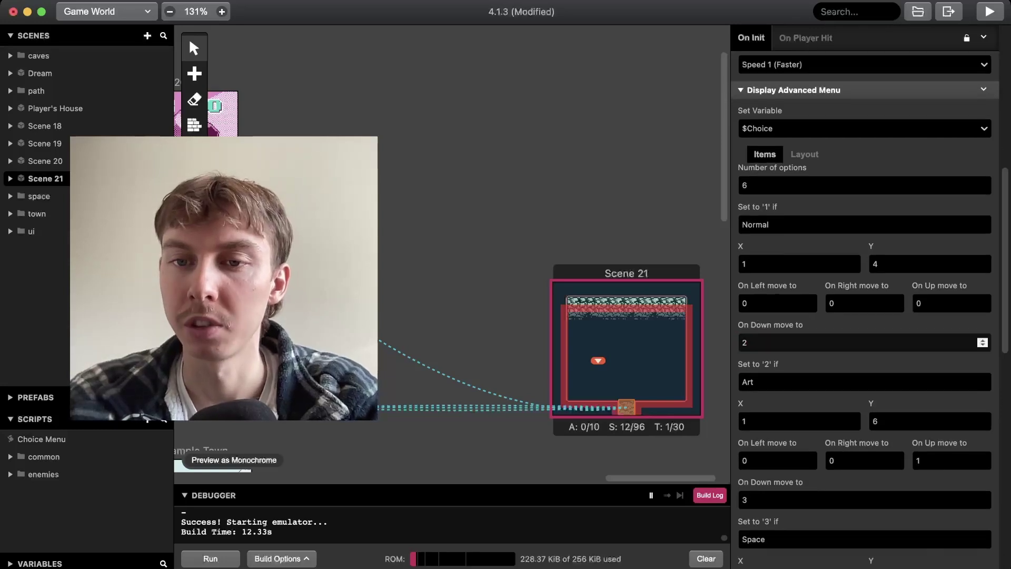
{"action": "left_click", "coordinate": [802, 342]}
{"action": "key", "text": "Tab"}
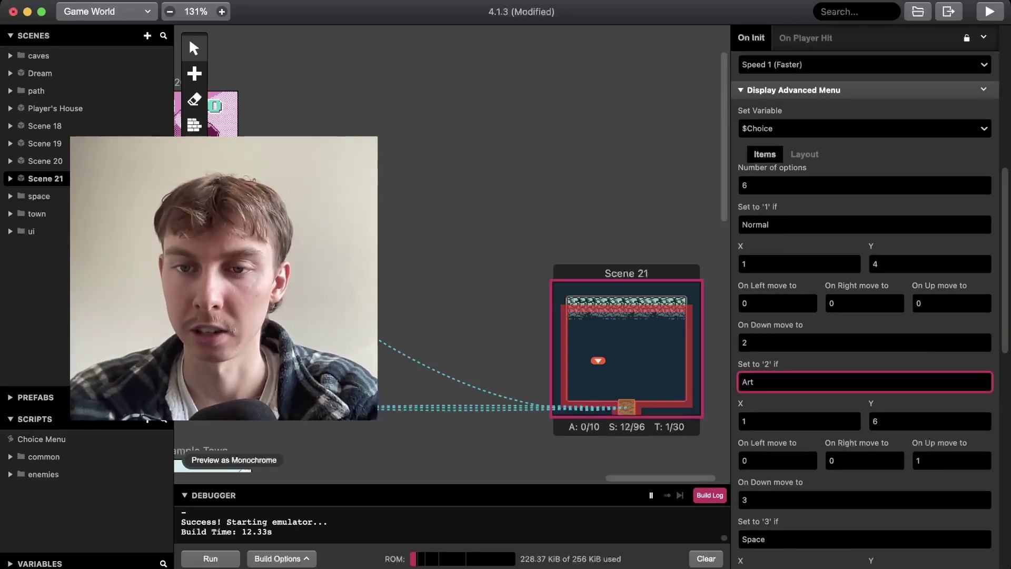
{"action": "key", "text": "super+a"}
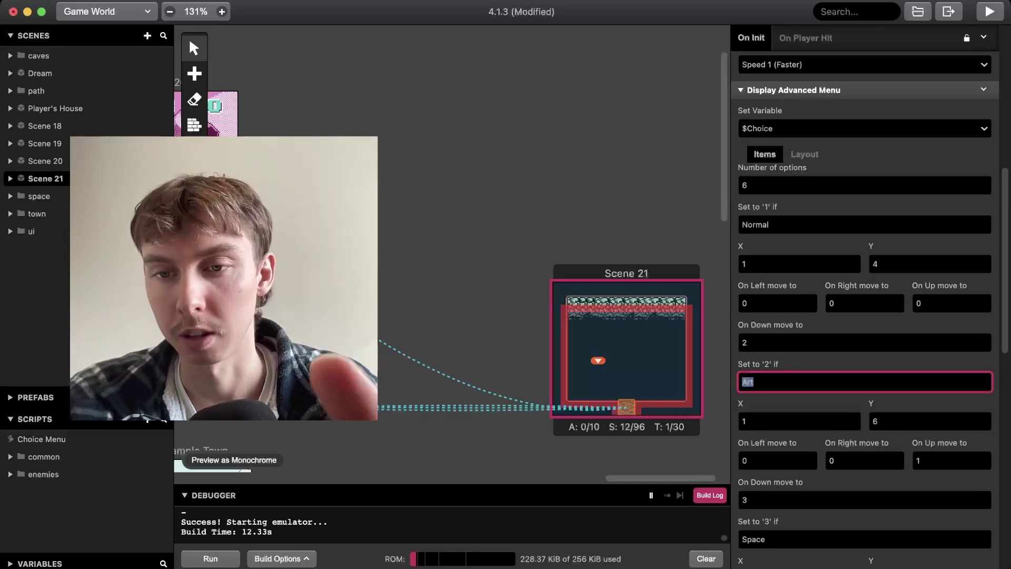
Examine the up and down cursor move targets of the Art item against the numbers of its neighbouring items
{"action": "scroll", "coordinate": [809, 319], "scroll_direction": "down", "scroll_amount": 5}
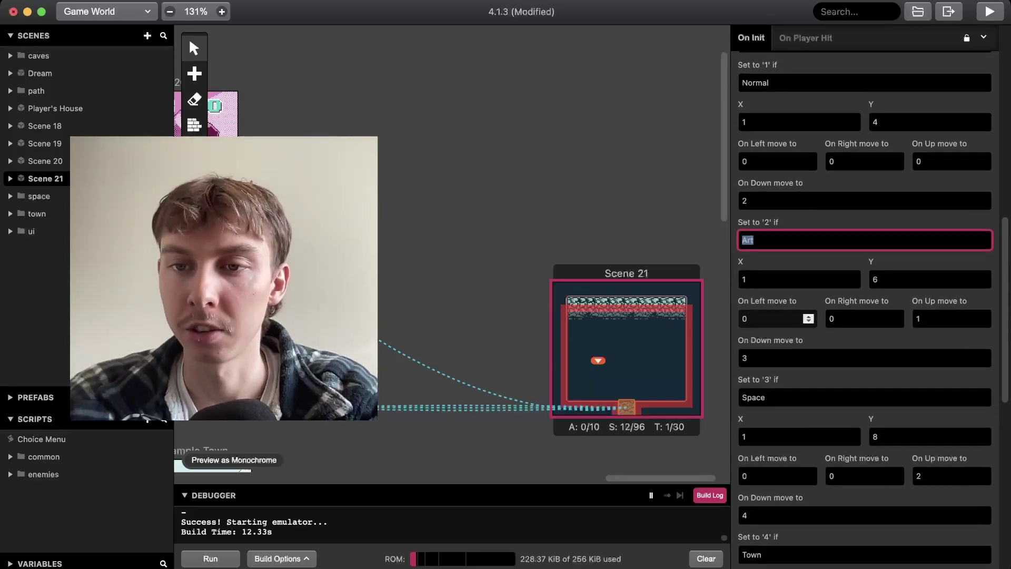
{"action": "left_click", "coordinate": [943, 318]}
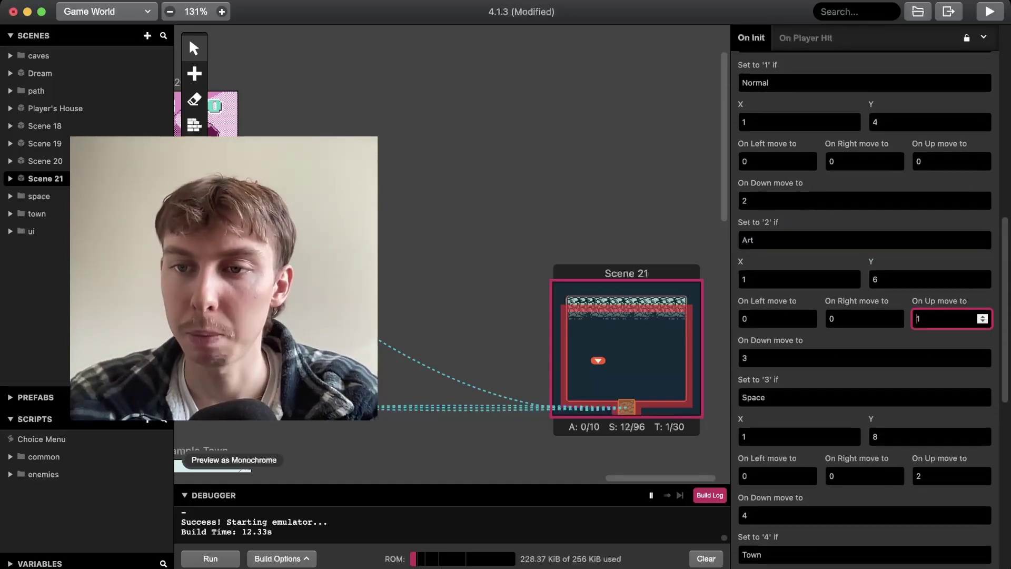
{"action": "scroll", "coordinate": [863, 310], "scroll_direction": "up", "scroll_amount": 3}
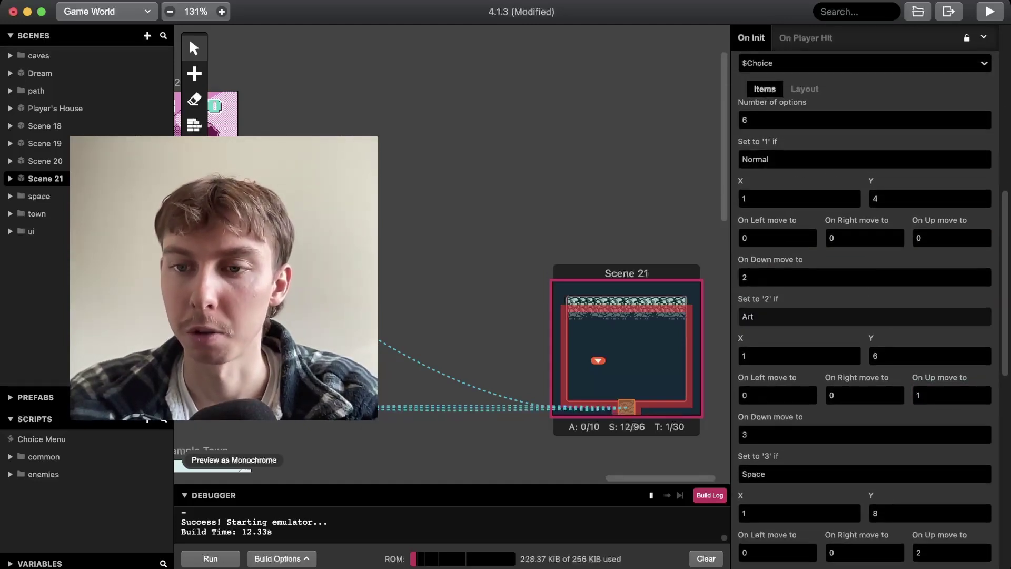
{"action": "scroll", "coordinate": [864, 310], "scroll_direction": "down", "scroll_amount": 3}
{"action": "scroll", "coordinate": [895, 316], "scroll_direction": "down", "scroll_amount": 1}
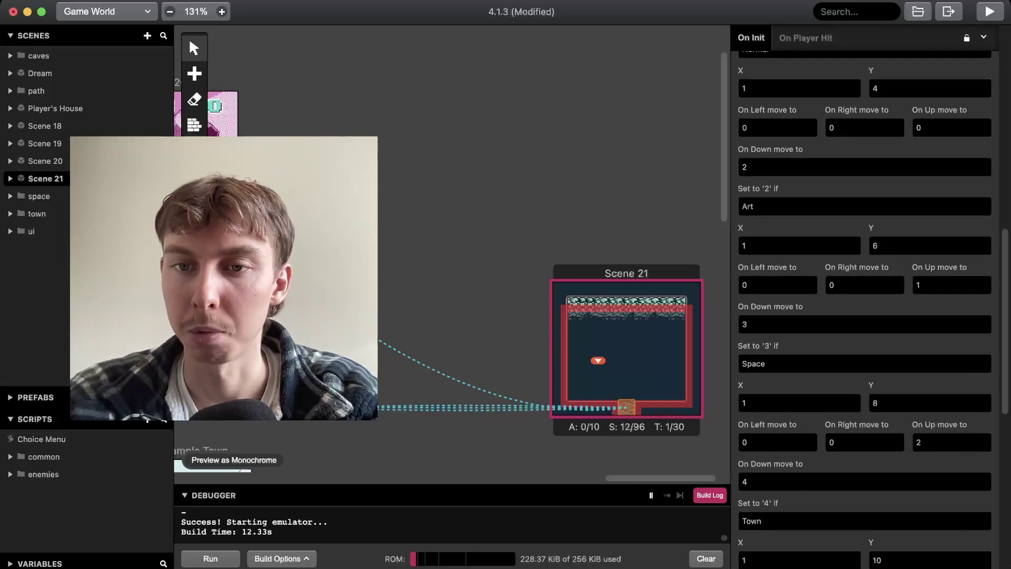
{"action": "left_click", "coordinate": [800, 324]}
Examine the Space item's text and its up and down cursor move targets
{"action": "scroll", "coordinate": [800, 324], "scroll_direction": "down", "scroll_amount": 3}
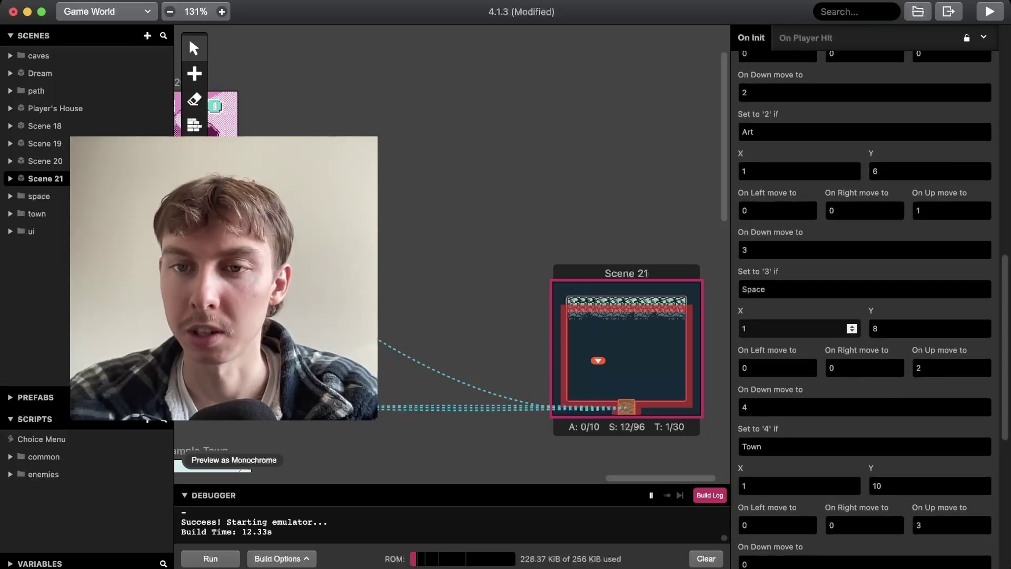
{"action": "left_click", "coordinate": [800, 289]}
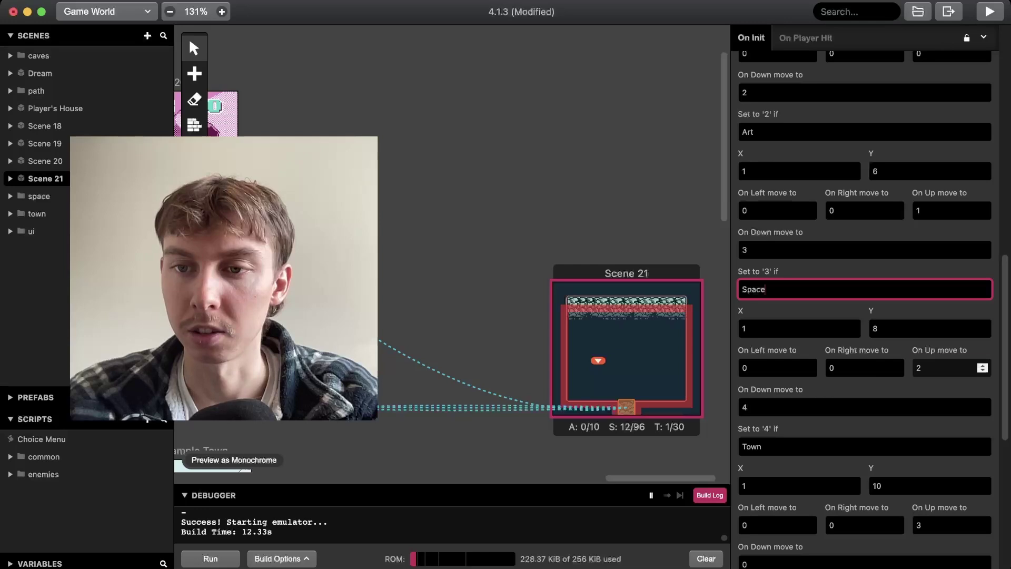
{"action": "left_click", "coordinate": [948, 368]}
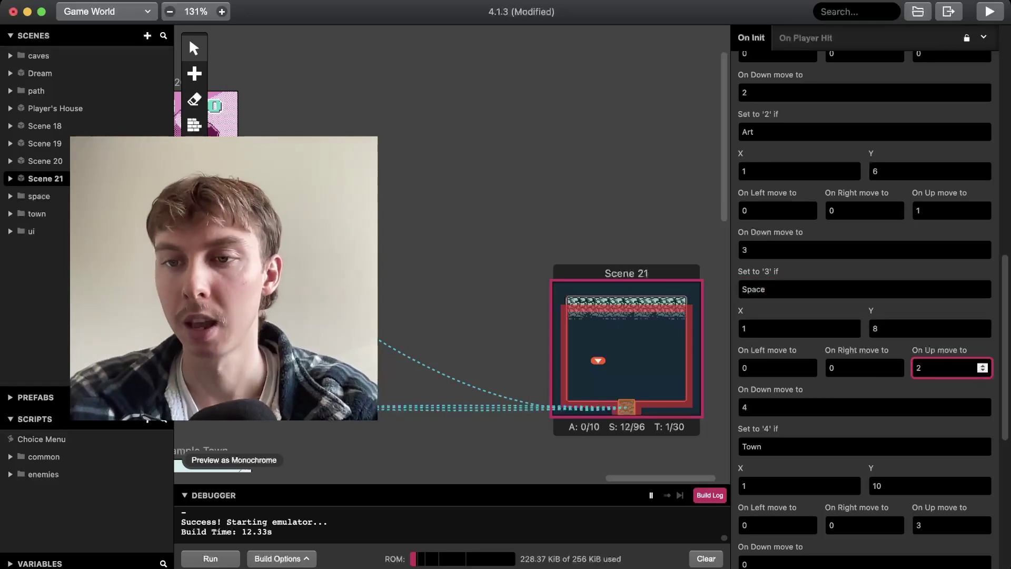
{"action": "scroll", "coordinate": [865, 368], "scroll_direction": "up", "scroll_amount": 2}
{"action": "scroll", "coordinate": [803, 393], "scroll_direction": "down", "scroll_amount": 4}
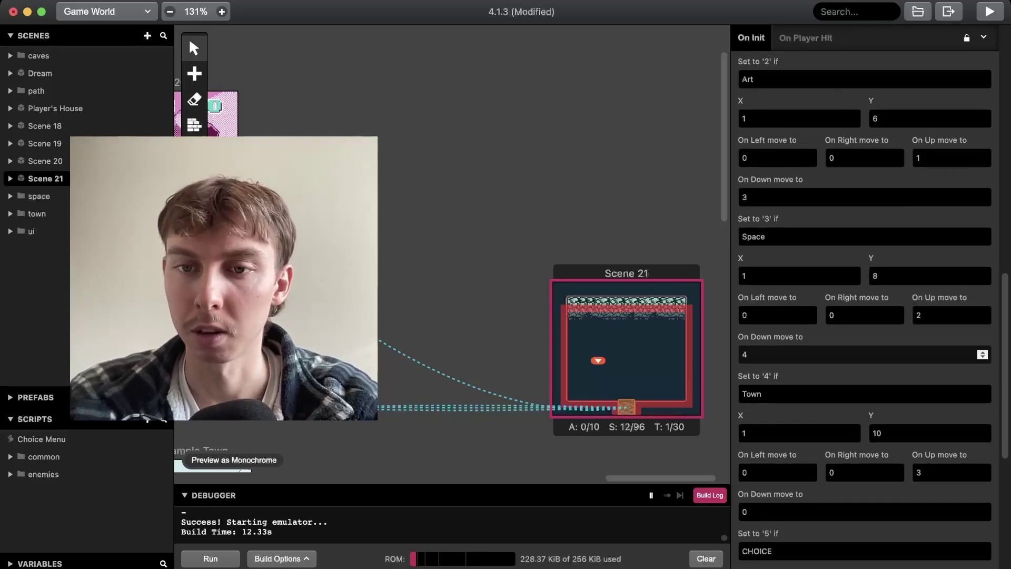
Check the Town item's up and down cursor moves as the last selectable menu item
{"action": "scroll", "coordinate": [864, 354], "scroll_direction": "down", "scroll_amount": 2}
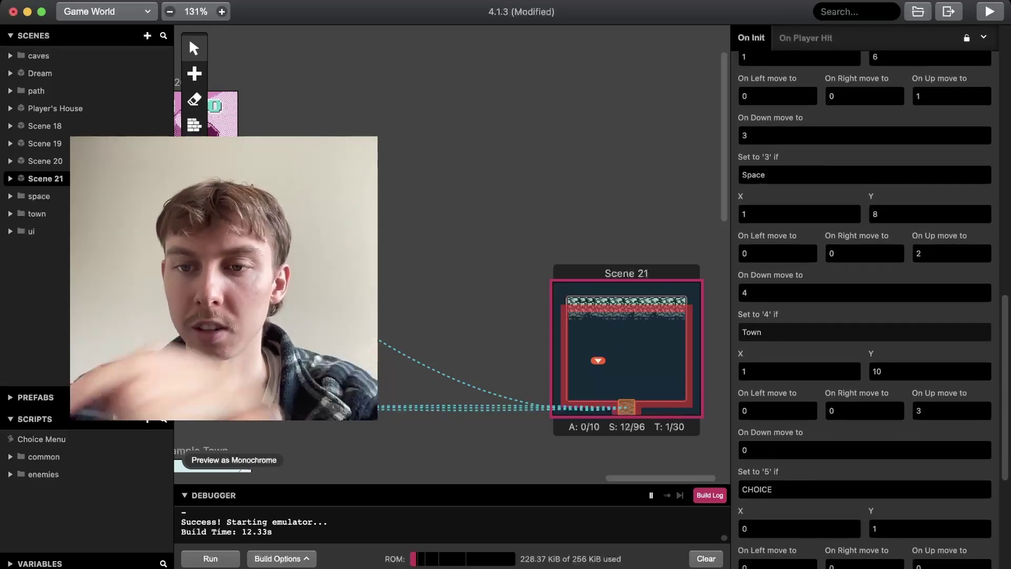
{"action": "scroll", "coordinate": [800, 337], "scroll_direction": "down", "scroll_amount": 1}
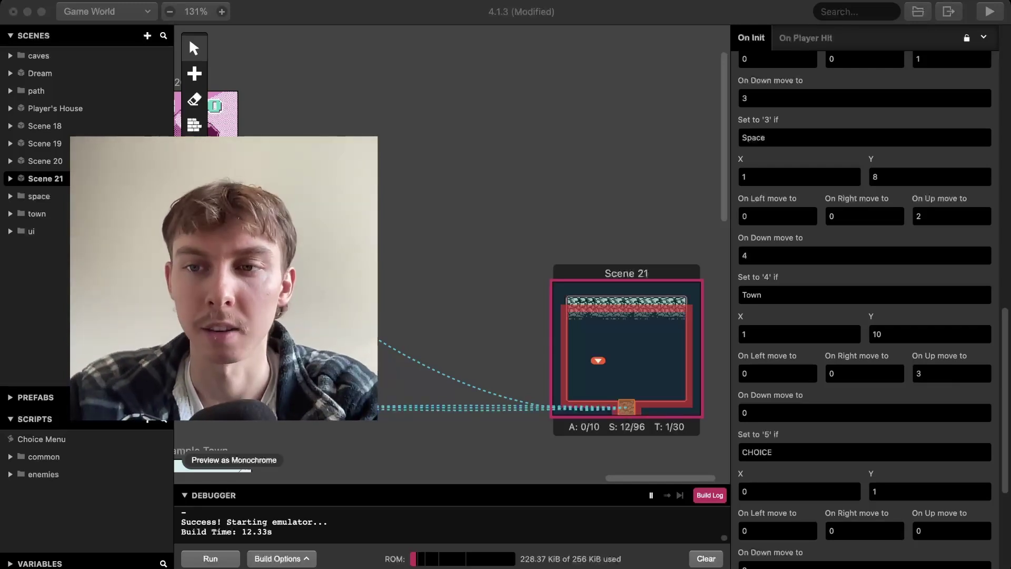
{"action": "scroll", "coordinate": [655, 367], "scroll_direction": "down", "scroll_amount": 2}
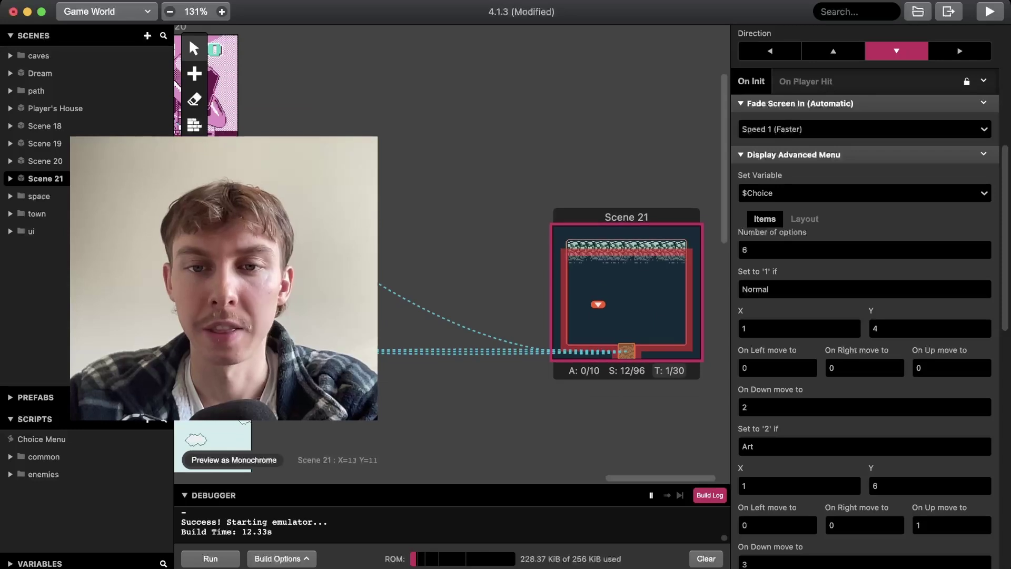
Open the trigger at Scene 21's lower edge and expand its Switch event to check the variable it uses
{"action": "left_click", "coordinate": [624, 349]}
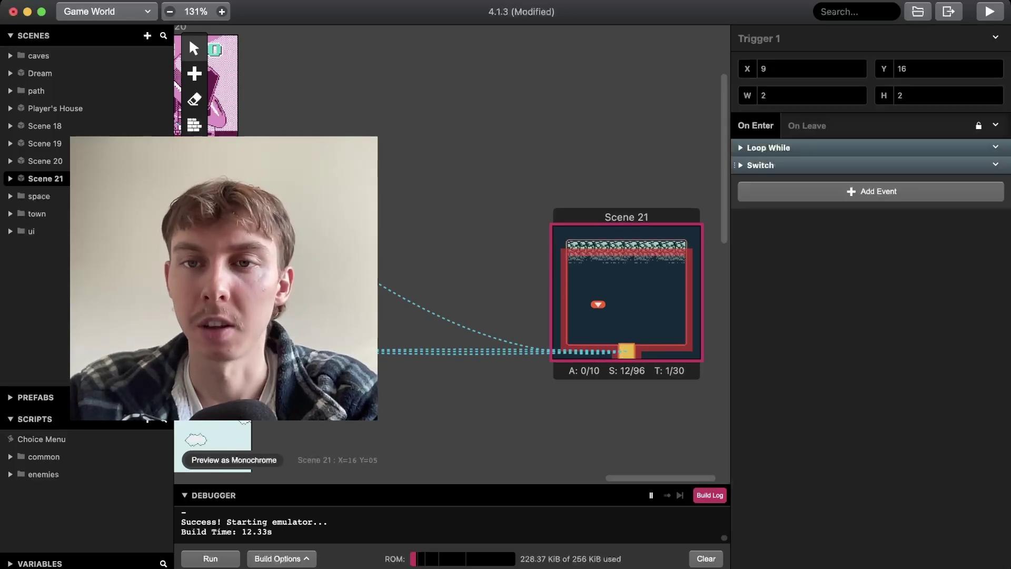
{"action": "left_click", "coordinate": [760, 165]}
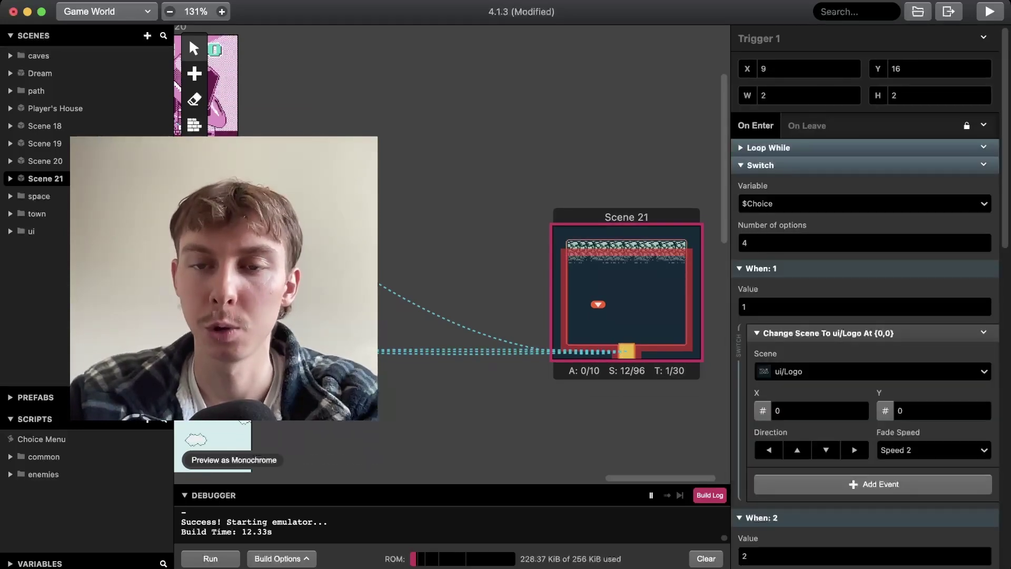
{"action": "scroll", "coordinate": [869, 295], "scroll_direction": "down", "scroll_amount": 3}
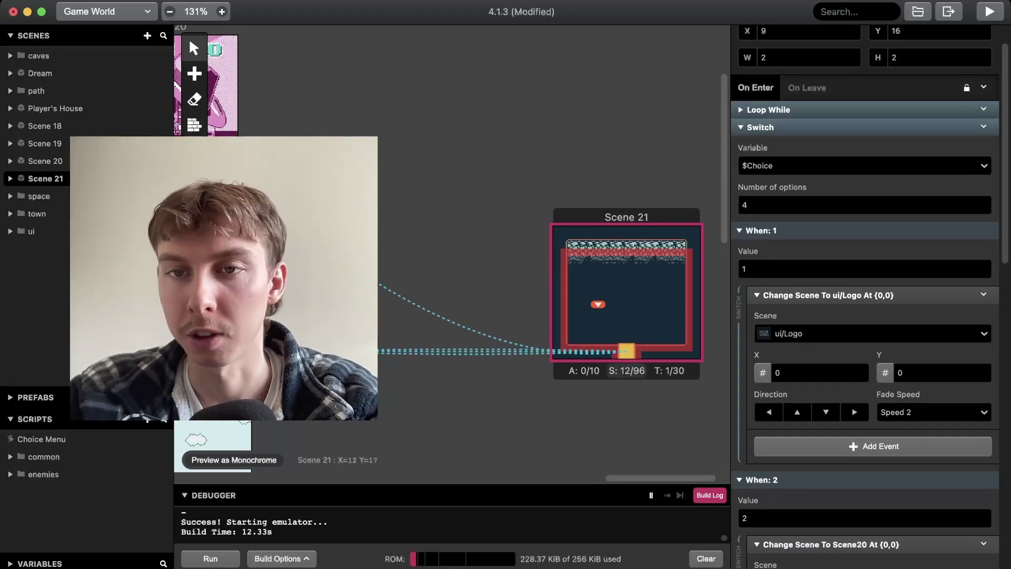
{"action": "left_click", "coordinate": [757, 165]}
{"action": "left_click", "coordinate": [757, 166]}
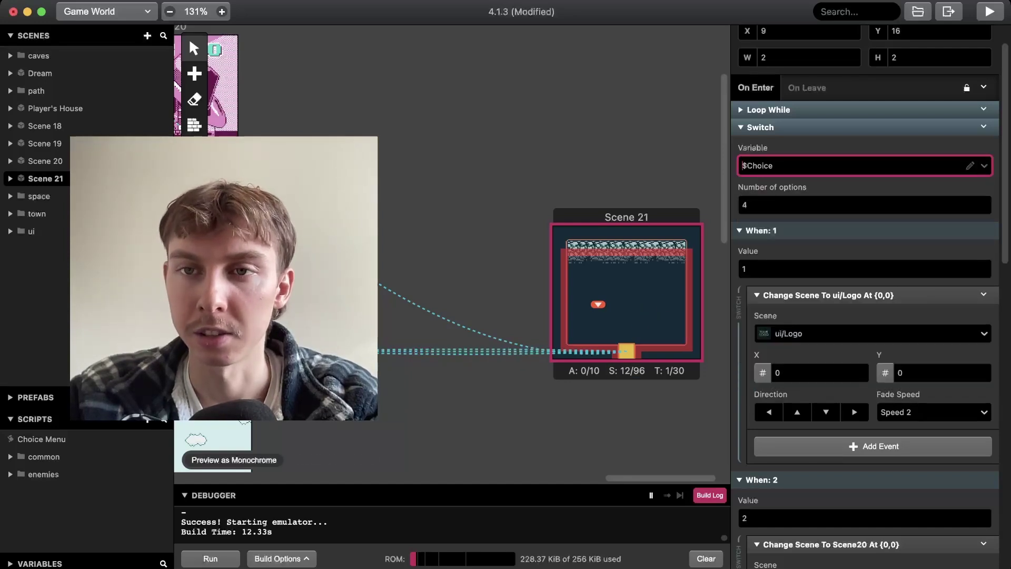
Collapse the Switch event and search the addable events for the Switch event
{"action": "left_click", "coordinate": [760, 127]}
{"action": "left_click", "coordinate": [871, 192]}
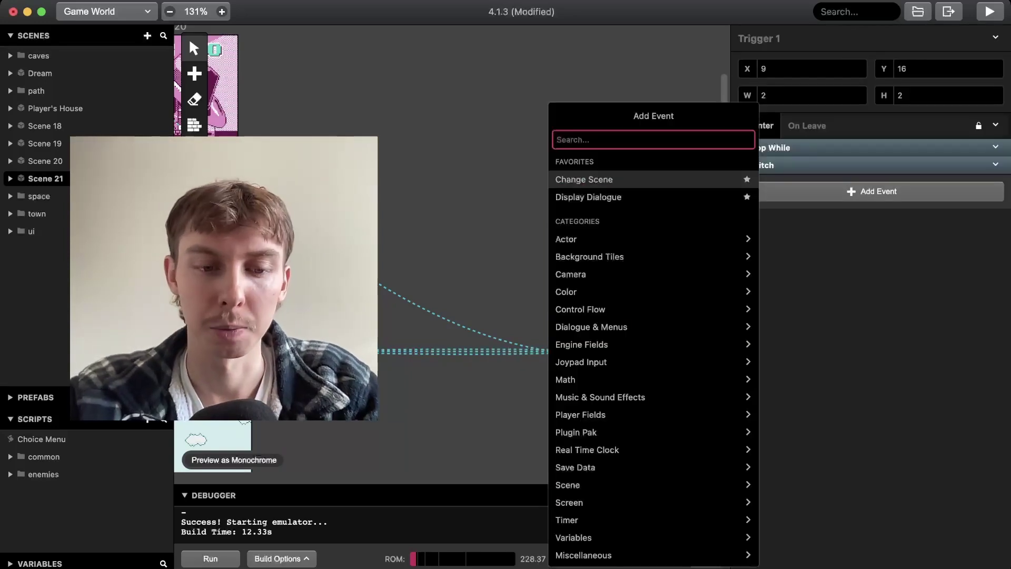
{"action": "type", "text": "swic"}
{"action": "key", "text": "BackSpace"}
Expand the trigger's Switch event again and view the variables available for it, keeping Choice
{"action": "left_click", "coordinate": [760, 165]}
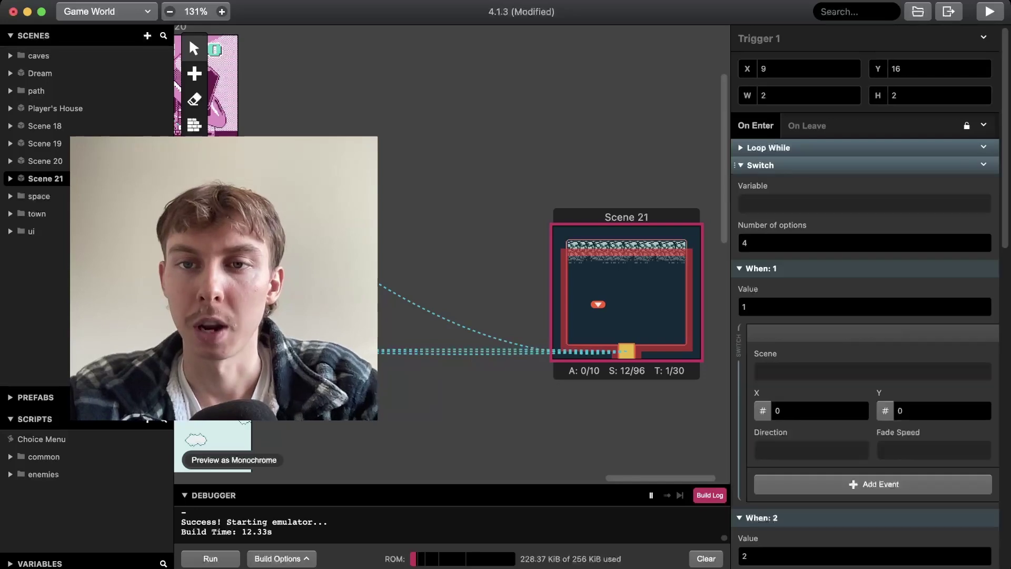
{"action": "left_click", "coordinate": [760, 203]}
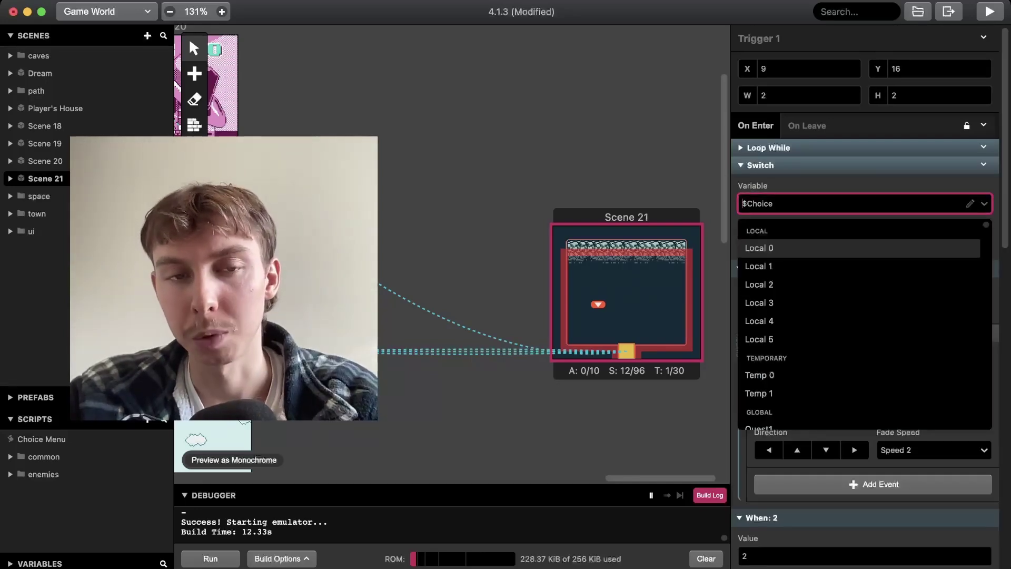
{"action": "key", "text": "Escape"}
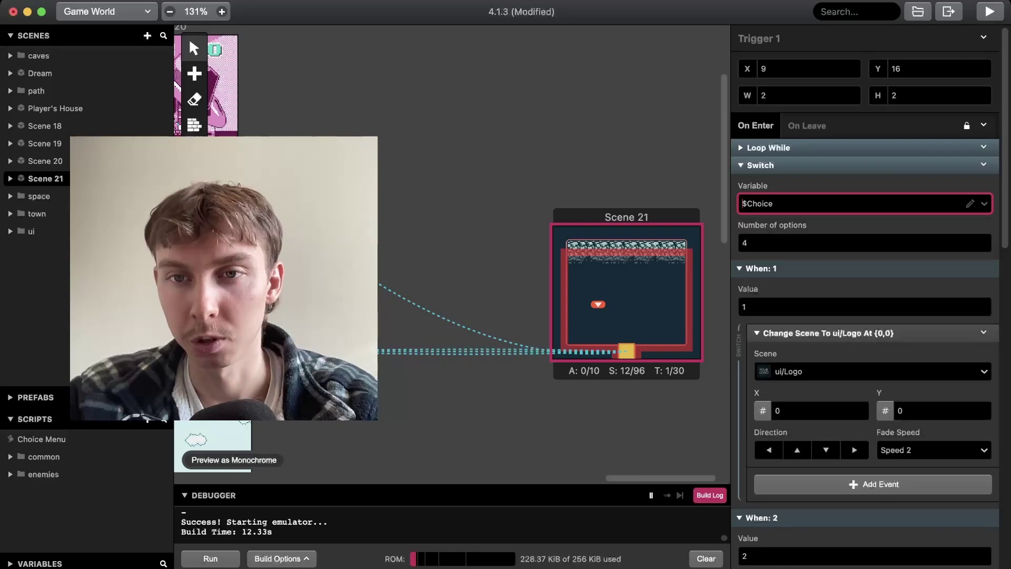
Review the Switch event's number of options and the Change Scene events under its first two cases
{"action": "scroll", "coordinate": [864, 210], "scroll_direction": "down", "scroll_amount": 1}
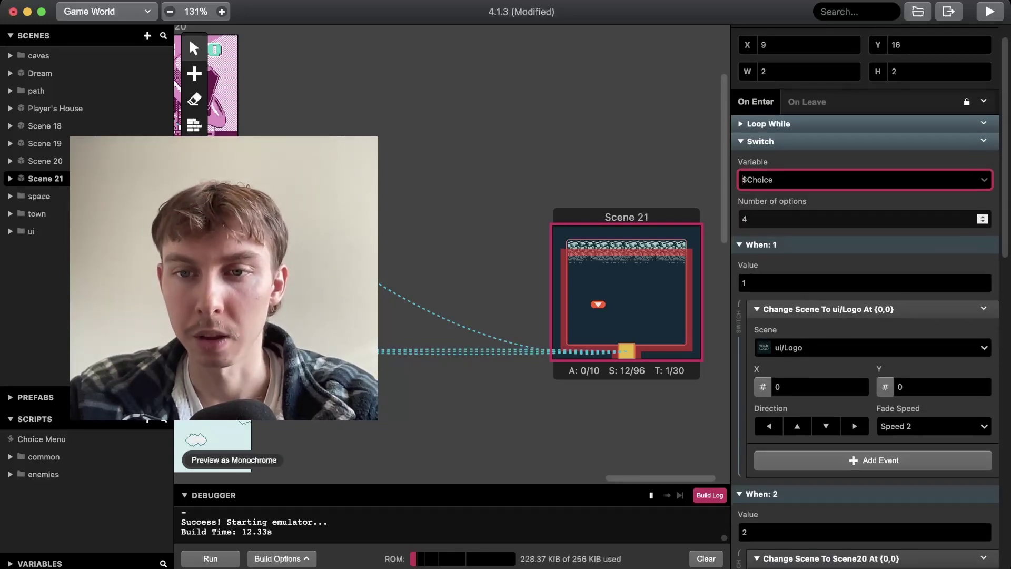
{"action": "scroll", "coordinate": [863, 232], "scroll_direction": "down", "scroll_amount": 1}
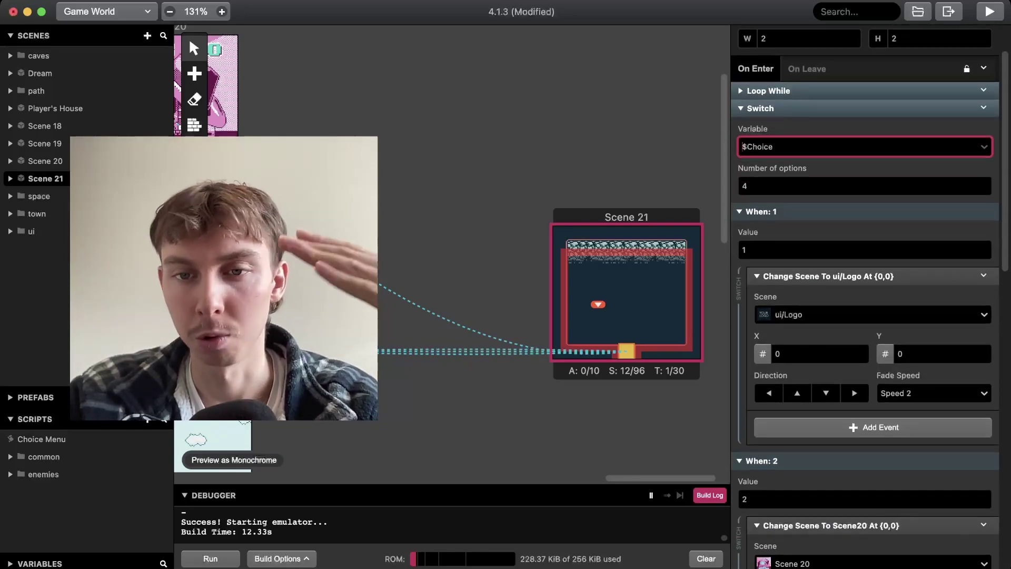
{"action": "scroll", "coordinate": [864, 232], "scroll_direction": "down", "scroll_amount": 2}
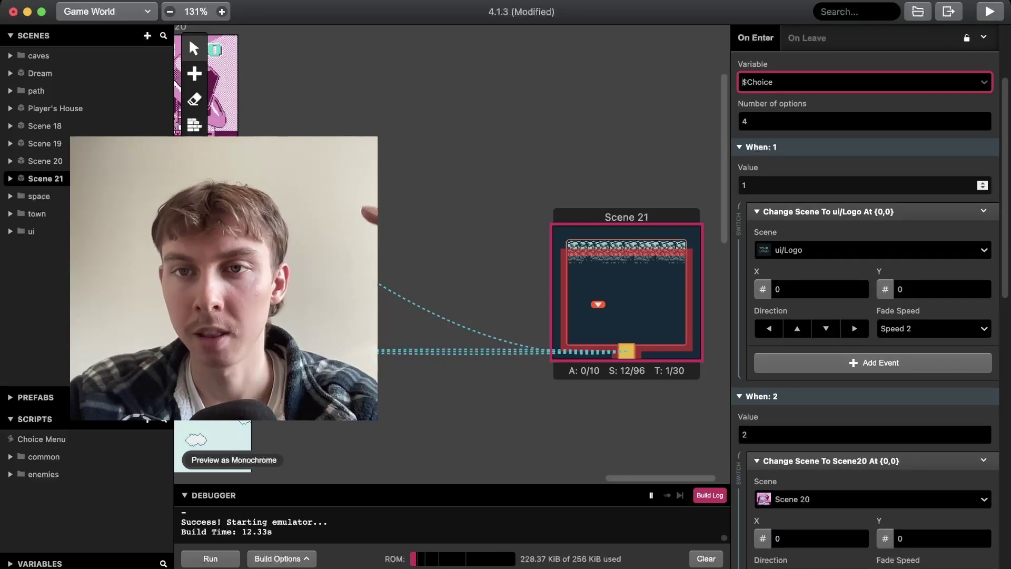
{"action": "scroll", "coordinate": [865, 232], "scroll_direction": "up", "scroll_amount": 2}
{"action": "scroll", "coordinate": [863, 232], "scroll_direction": "down", "scroll_amount": 1}
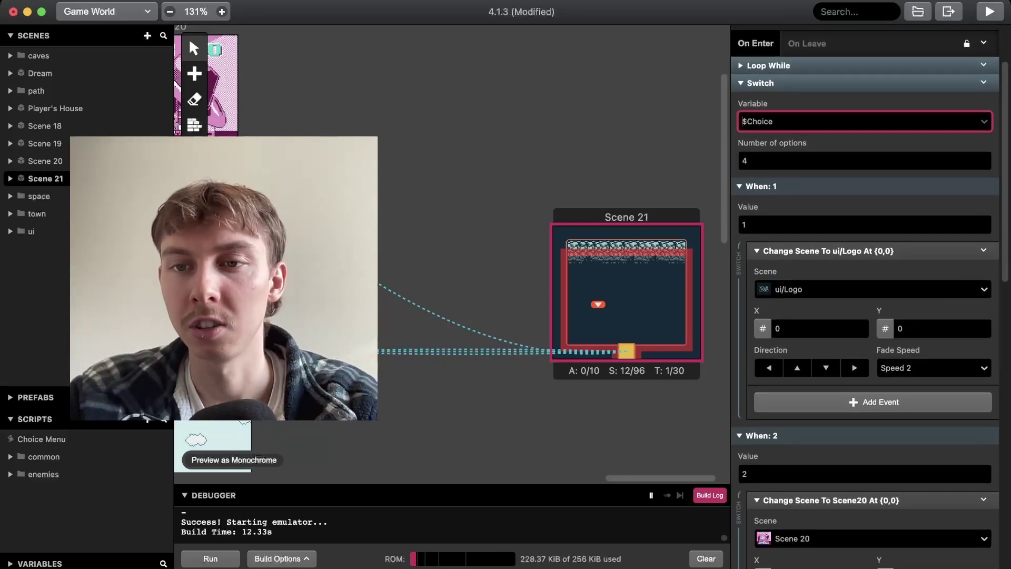
Add a Change Scene event under the Switch event's first case and delete it again
{"action": "left_click", "coordinate": [873, 402]}
{"action": "type", "text": "chan"}
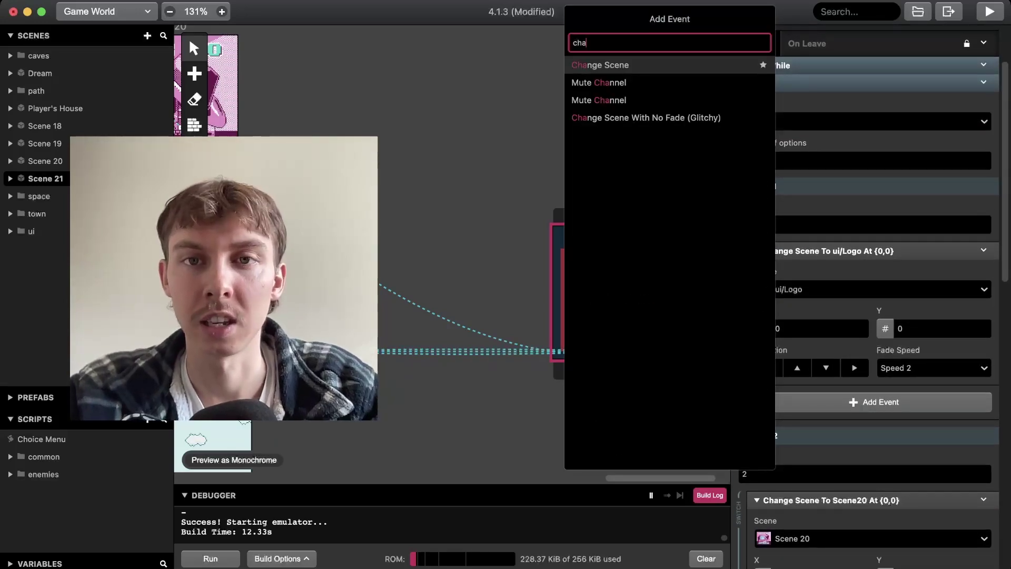
{"action": "key", "text": "Return"}
{"action": "left_click", "coordinate": [983, 393]}
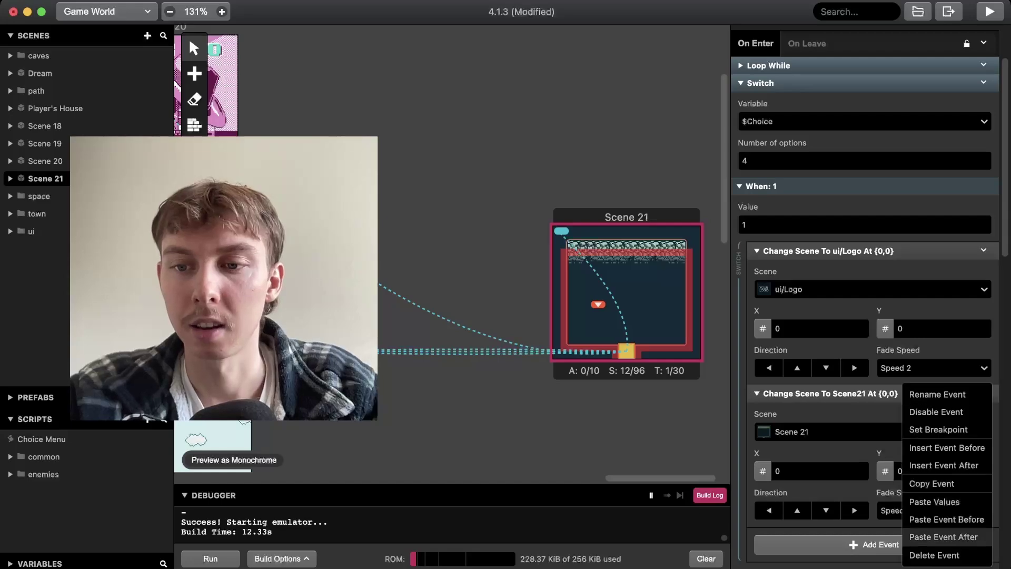
{"action": "left_click", "coordinate": [947, 556]}
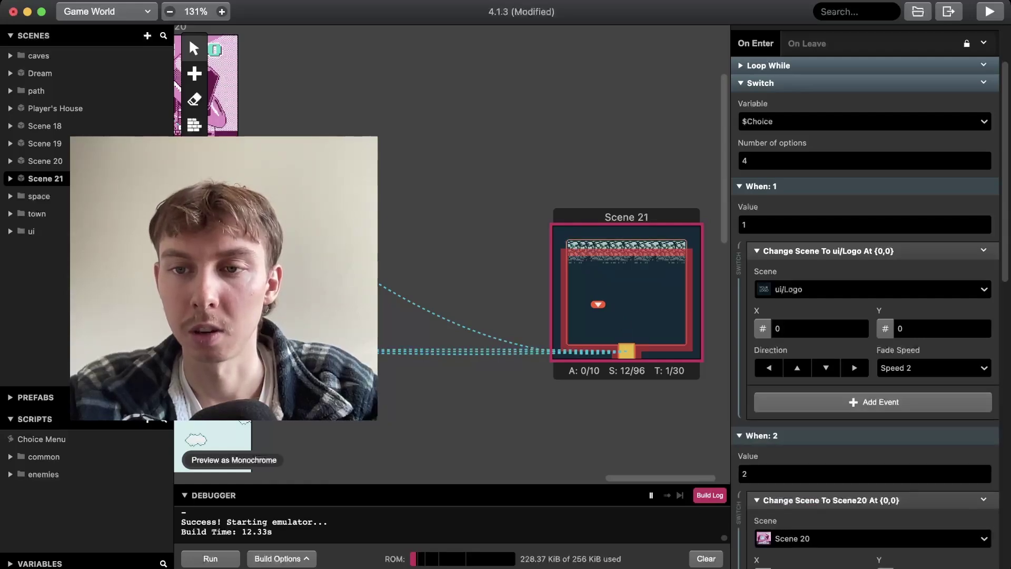
View the scenes available for the first case's Change Scene event, keeping ui/Logo, and look at the Logo scene in the game world
{"action": "scroll", "coordinate": [548, 253], "scroll_direction": "left", "scroll_amount": 15}
{"action": "scroll", "coordinate": [547, 253], "scroll_direction": "left", "scroll_amount": 12}
{"action": "left_click", "coordinate": [873, 289]}
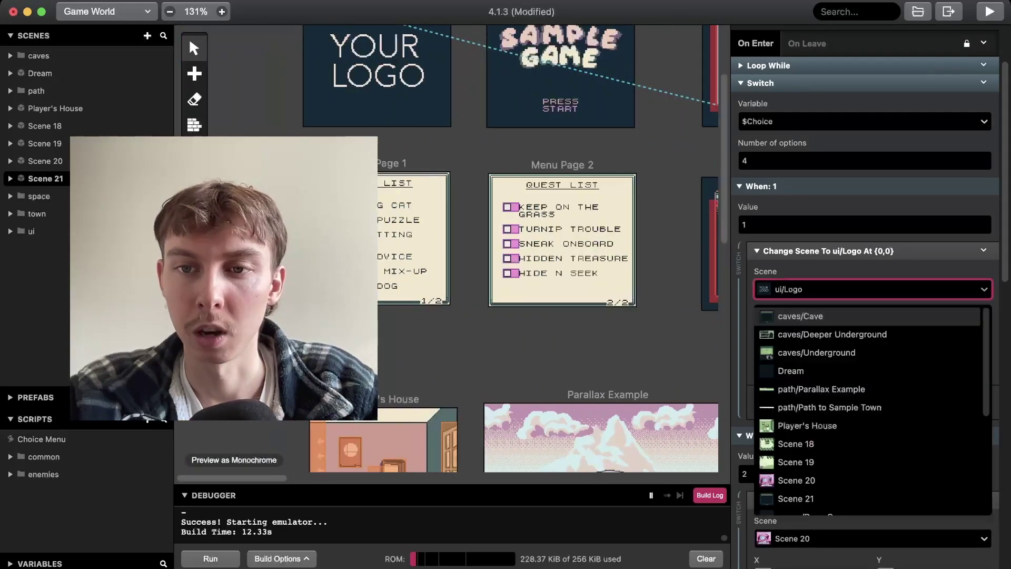
{"action": "key", "text": "Escape"}
{"action": "scroll", "coordinate": [548, 252], "scroll_direction": "up", "scroll_amount": 4}
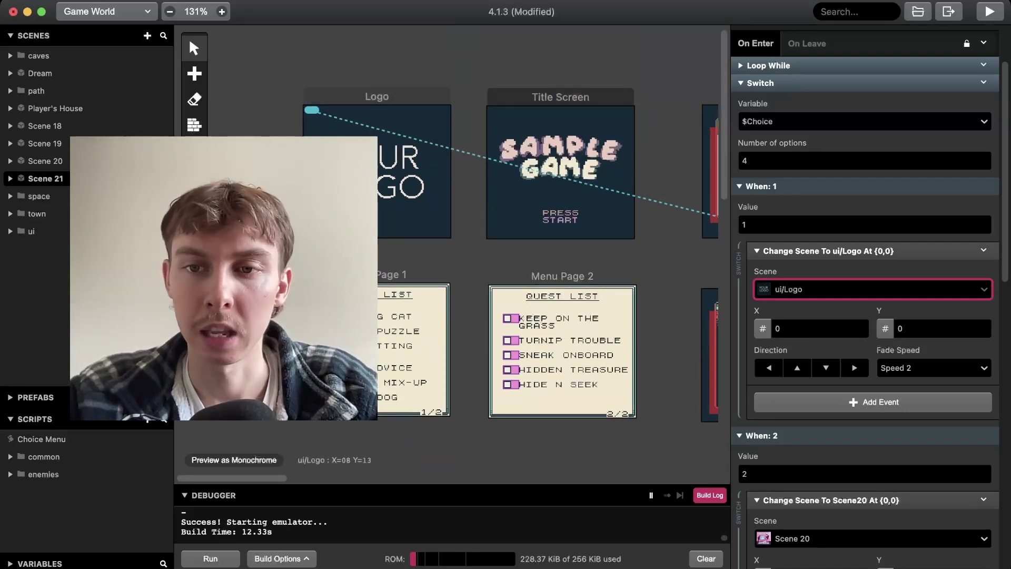
{"action": "scroll", "coordinate": [548, 253], "scroll_direction": "right", "scroll_amount": 5}
{"action": "scroll", "coordinate": [548, 253], "scroll_direction": "right", "scroll_amount": 5}
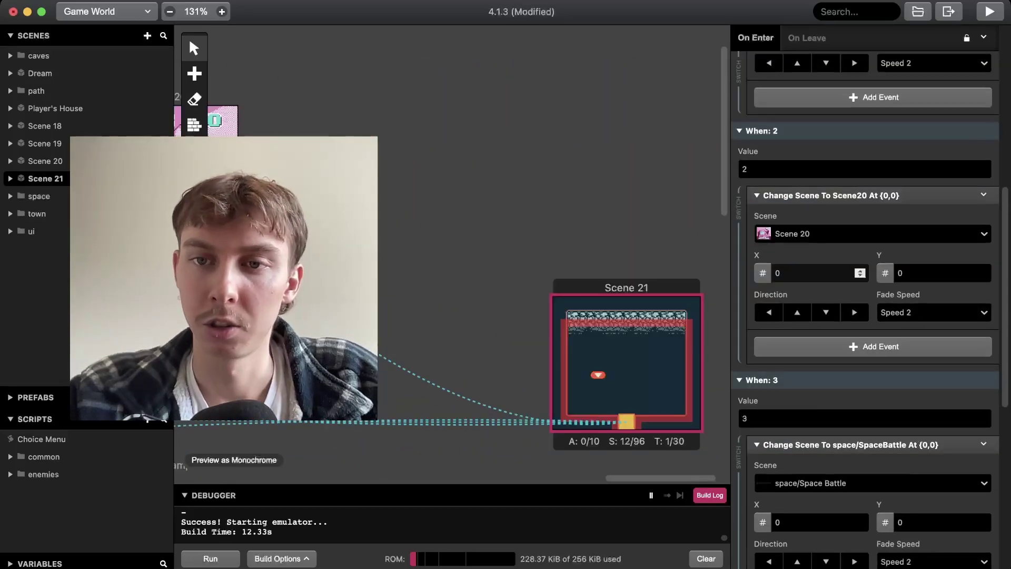
View the scenes available for the second case's Change Scene event, keeping Scene 20
{"action": "scroll", "coordinate": [860, 272], "scroll_direction": "up", "scroll_amount": 1}
{"action": "left_click", "coordinate": [860, 271]}
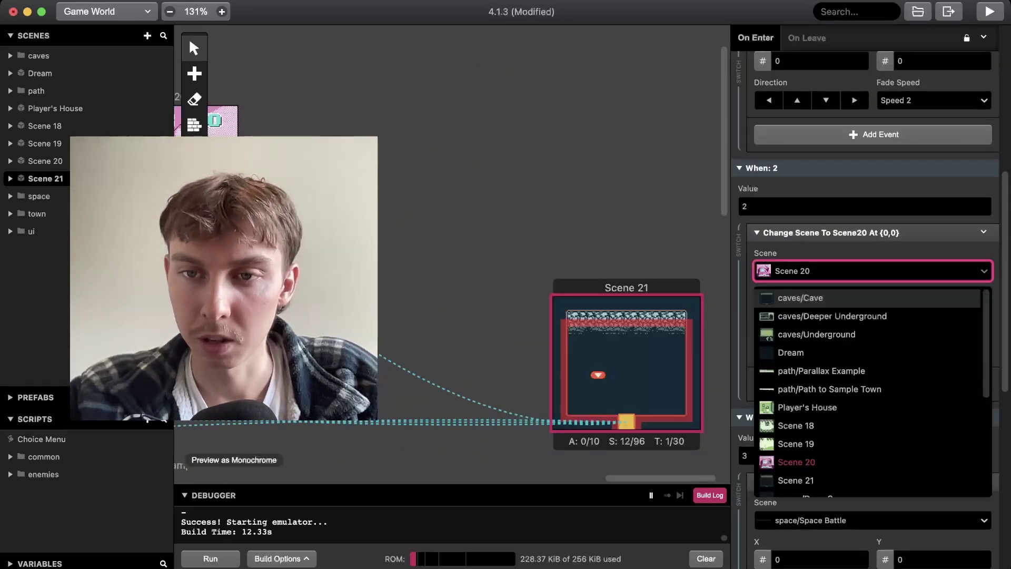
{"action": "scroll", "coordinate": [486, 153], "scroll_direction": "left", "scroll_amount": 5}
{"action": "scroll", "coordinate": [486, 154], "scroll_direction": "right", "scroll_amount": 5}
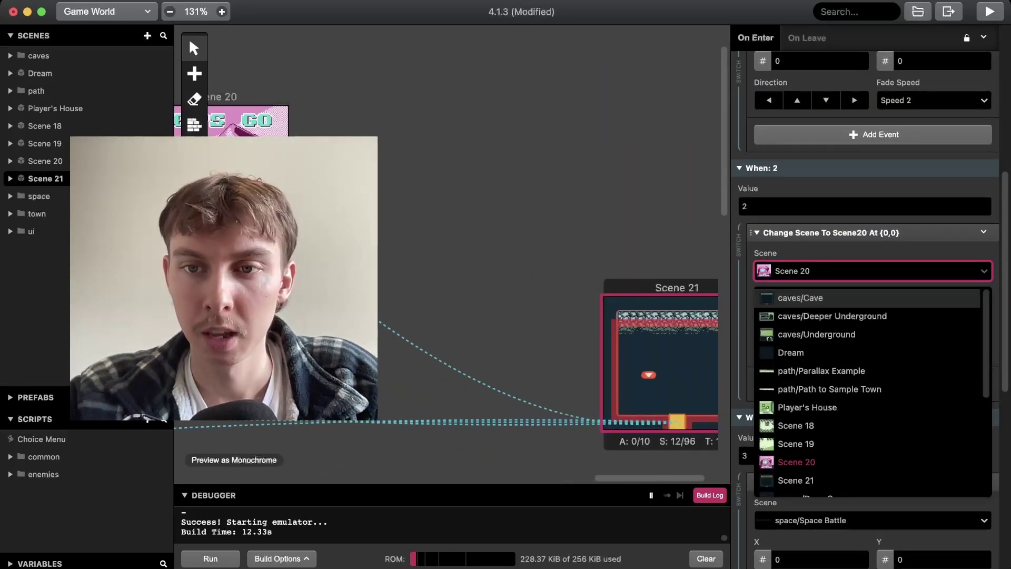
{"action": "left_click", "coordinate": [860, 269]}
Check the scene choices for the third and fourth cases' Change Scene events, keeping space/Space Battle and town/Sample Town
{"action": "scroll", "coordinate": [860, 266], "scroll_direction": "down", "scroll_amount": 4}
{"action": "scroll", "coordinate": [869, 311], "scroll_direction": "down", "scroll_amount": 2}
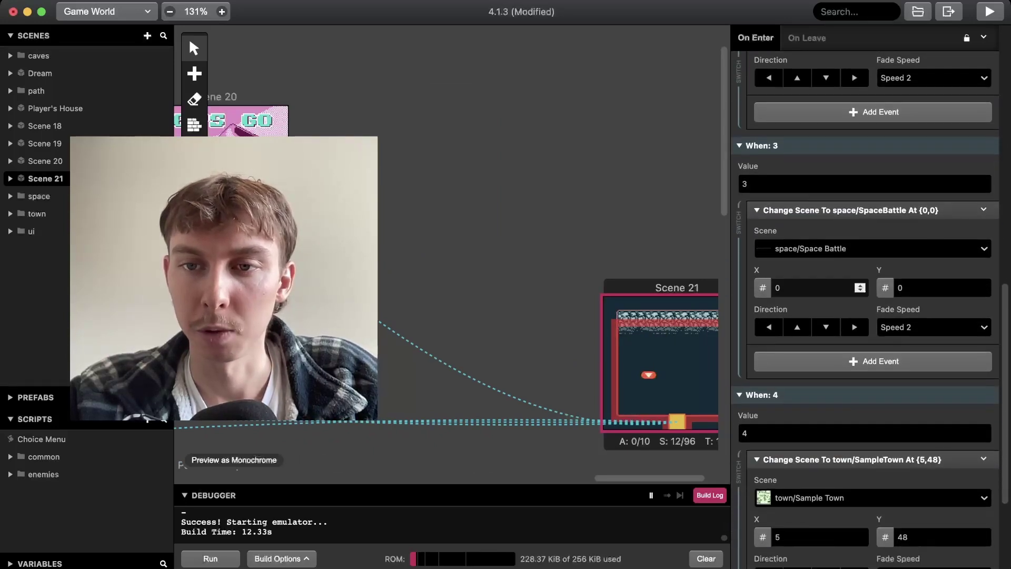
{"action": "left_click", "coordinate": [860, 248]}
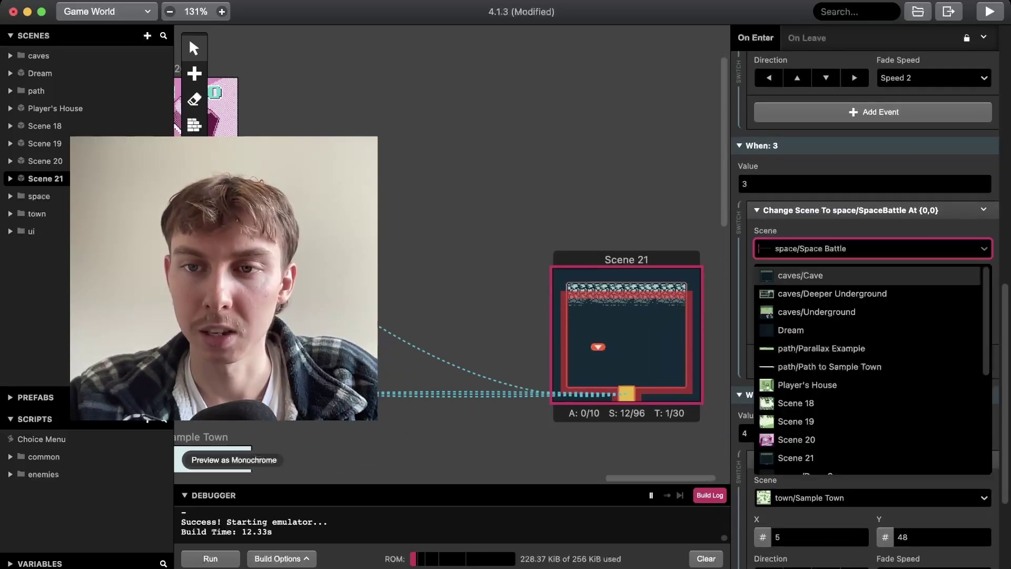
{"action": "left_click", "coordinate": [860, 248]}
{"action": "scroll", "coordinate": [860, 248], "scroll_direction": "down", "scroll_amount": 5}
{"action": "left_click", "coordinate": [860, 342]}
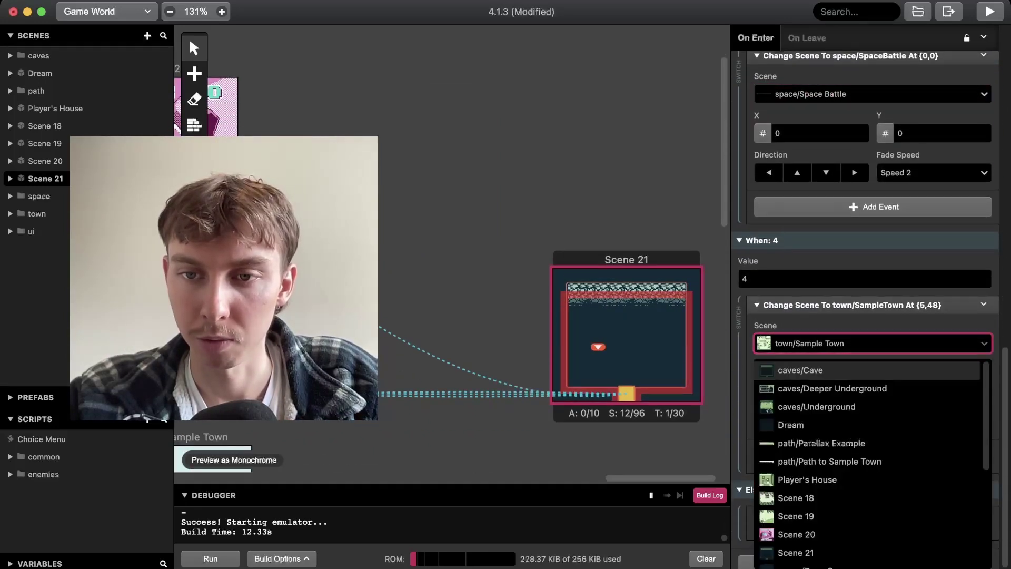
{"action": "left_click", "coordinate": [860, 343]}
{"action": "scroll", "coordinate": [843, 379], "scroll_direction": "down", "scroll_amount": 1}
{"action": "scroll", "coordinate": [843, 379], "scroll_direction": "up", "scroll_amount": 15}
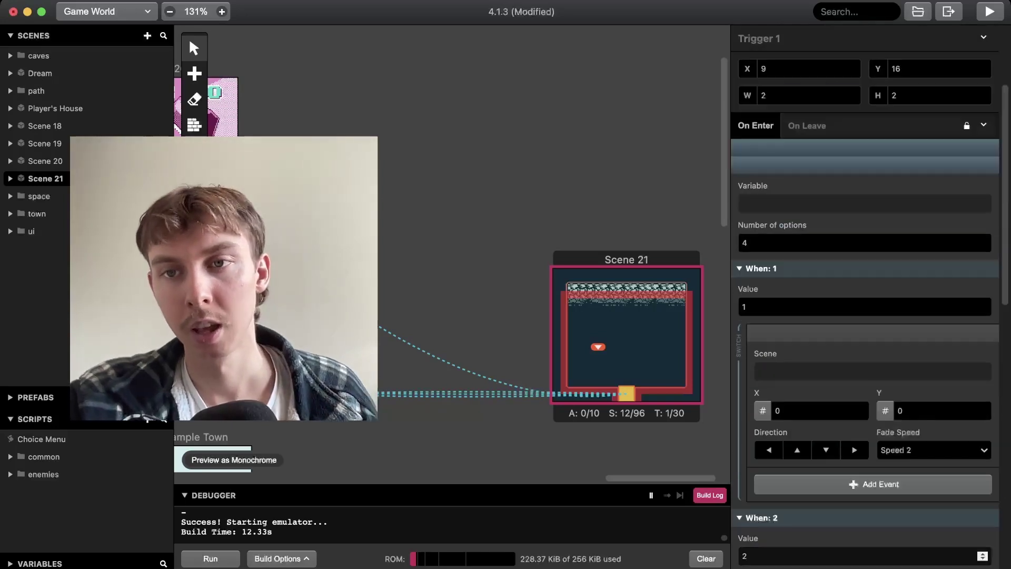
Select Scene 20 to review its type, background and fade setting, and return to Scene 21
{"action": "scroll", "coordinate": [547, 253], "scroll_direction": "left", "scroll_amount": 1}
{"action": "scroll", "coordinate": [458, 163], "scroll_direction": "left", "scroll_amount": 5}
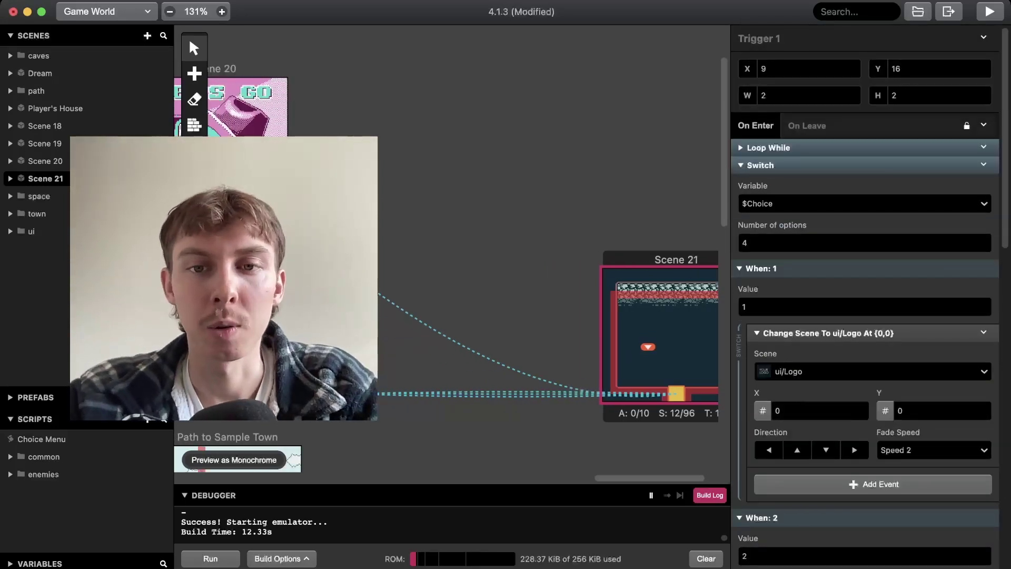
{"action": "left_click", "coordinate": [458, 163]}
{"action": "scroll", "coordinate": [458, 163], "scroll_direction": "right", "scroll_amount": 1}
{"action": "scroll", "coordinate": [548, 253], "scroll_direction": "right", "scroll_amount": 5}
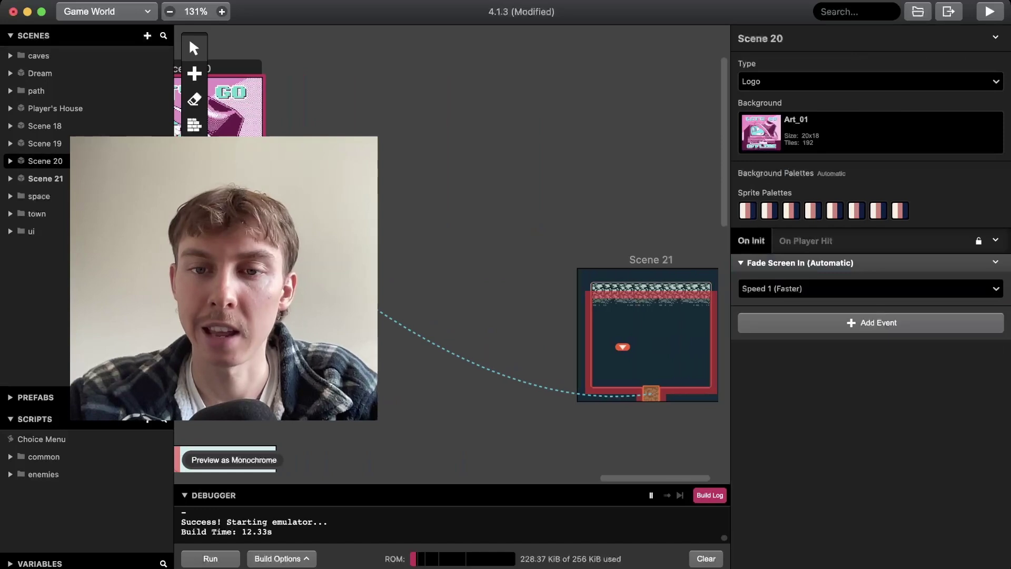
{"action": "scroll", "coordinate": [548, 253], "scroll_direction": "left", "scroll_amount": 8}
{"action": "scroll", "coordinate": [548, 253], "scroll_direction": "right", "scroll_amount": 1}
{"action": "scroll", "coordinate": [548, 253], "scroll_direction": "up", "scroll_amount": 2}
{"action": "scroll", "coordinate": [548, 252], "scroll_direction": "right", "scroll_amount": 3}
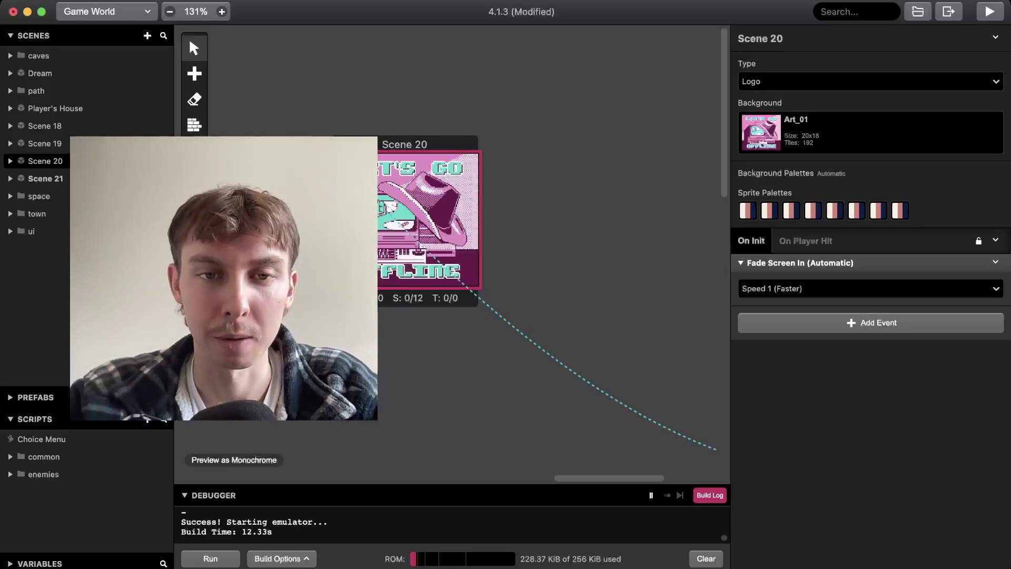
{"action": "scroll", "coordinate": [453, 253], "scroll_direction": "left", "scroll_amount": 5}
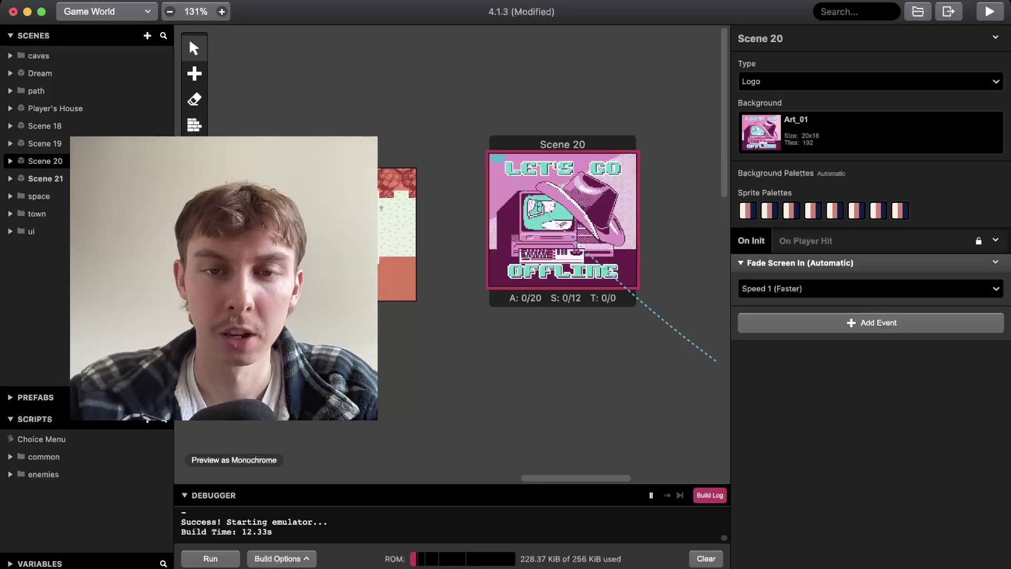
{"action": "scroll", "coordinate": [453, 253], "scroll_direction": "right", "scroll_amount": 10}
{"action": "scroll", "coordinate": [453, 253], "scroll_direction": "down", "scroll_amount": 5}
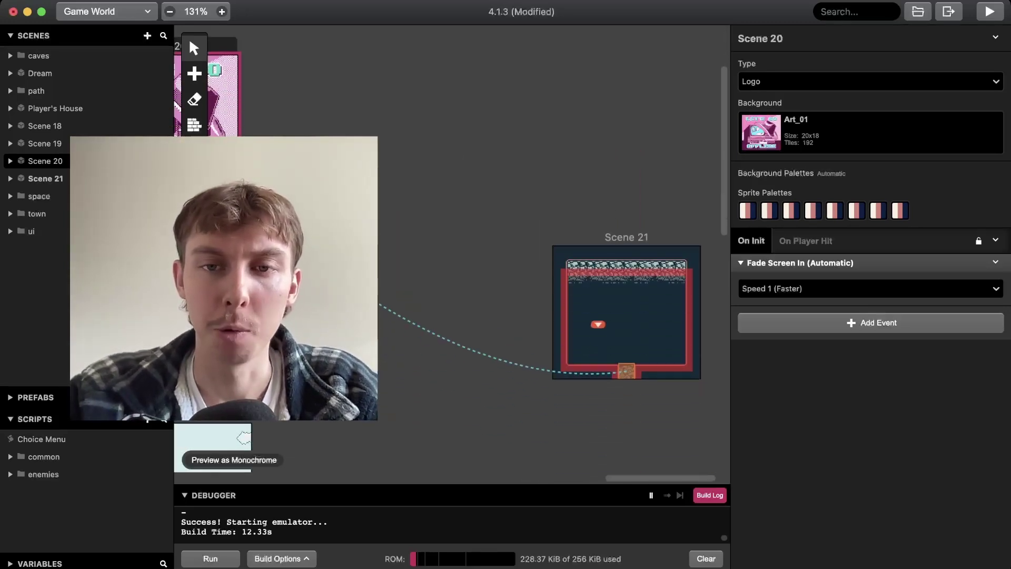
{"action": "left_click", "coordinate": [644, 309]}
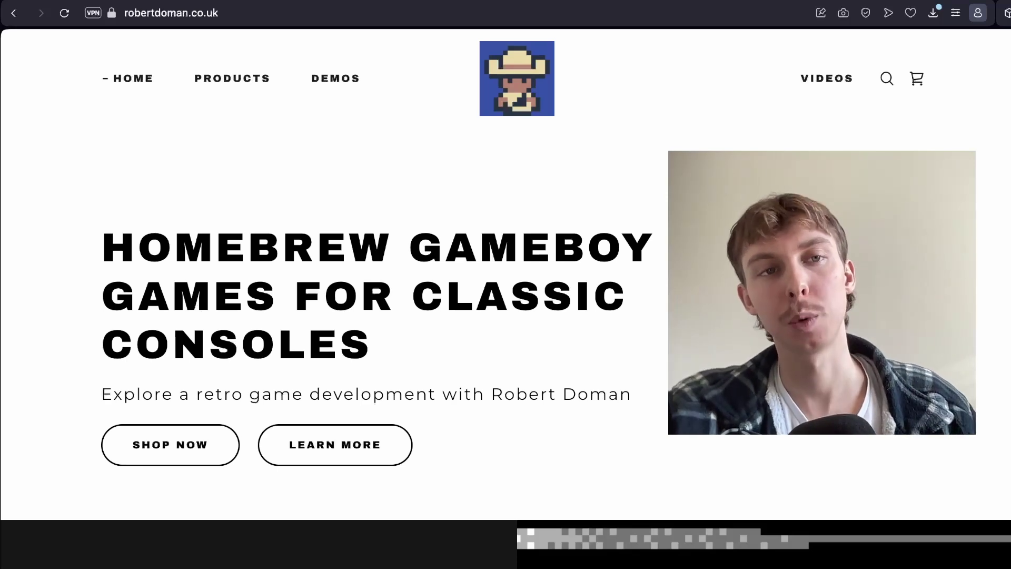
In the browser, open the homebrew games website's Products page and look through all products
{"action": "scroll", "coordinate": [505, 274], "scroll_direction": "down", "scroll_amount": 1}
{"action": "scroll", "coordinate": [505, 274], "scroll_direction": "up", "scroll_amount": 2}
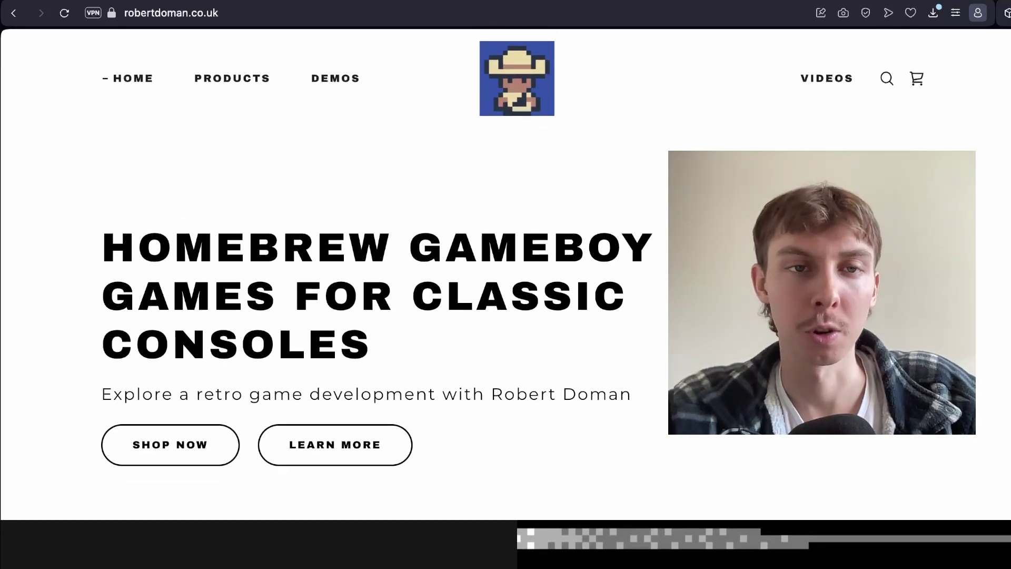
{"action": "left_click", "coordinate": [232, 78]}
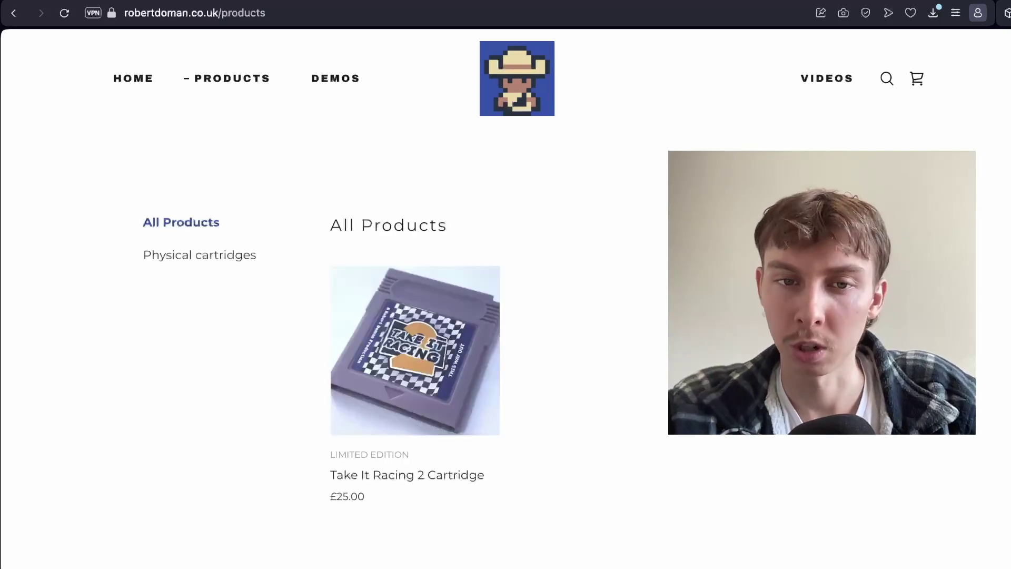
{"action": "scroll", "coordinate": [518, 264], "scroll_direction": "down", "scroll_amount": 1}
{"action": "scroll", "coordinate": [519, 264], "scroll_direction": "down", "scroll_amount": 2}
{"action": "scroll", "coordinate": [519, 264], "scroll_direction": "up", "scroll_amount": 3}
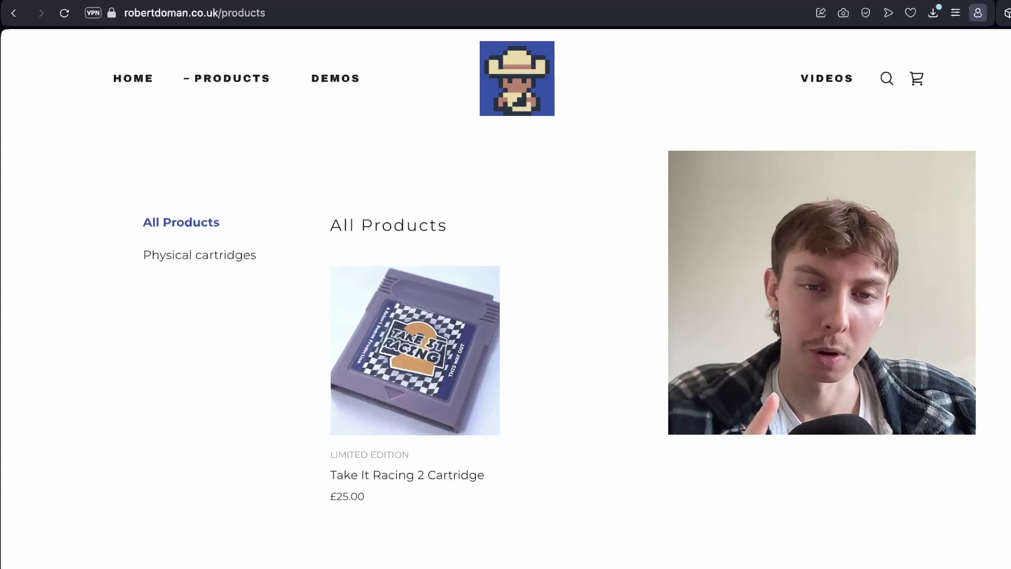
Open the Take It Racing 2 Cartridge product and read through its details
{"action": "left_click", "coordinate": [414, 348]}
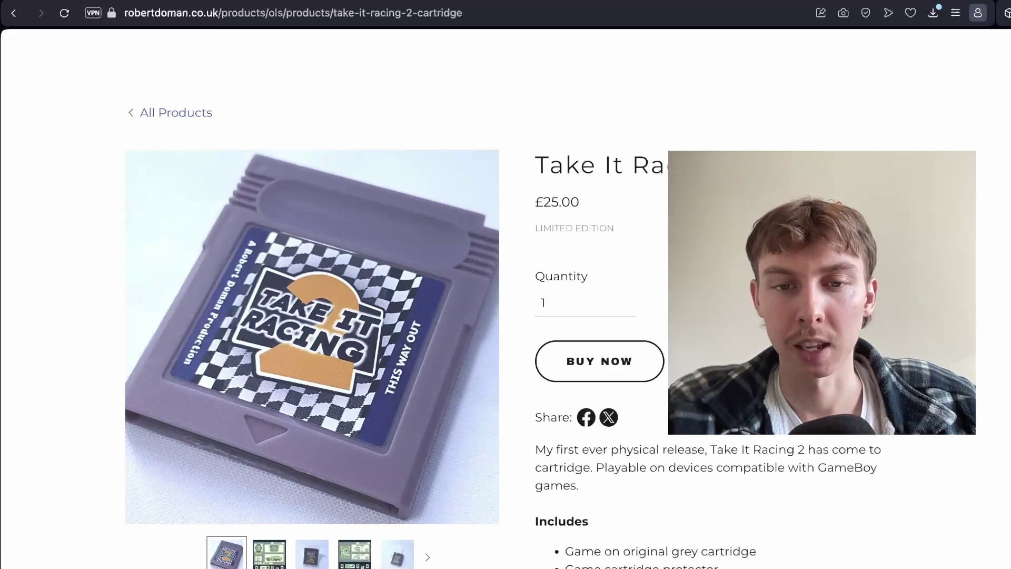
{"action": "scroll", "coordinate": [505, 298], "scroll_direction": "down", "scroll_amount": 10}
{"action": "scroll", "coordinate": [506, 299], "scroll_direction": "up", "scroll_amount": 12}
{"action": "scroll", "coordinate": [506, 299], "scroll_direction": "down", "scroll_amount": 3}
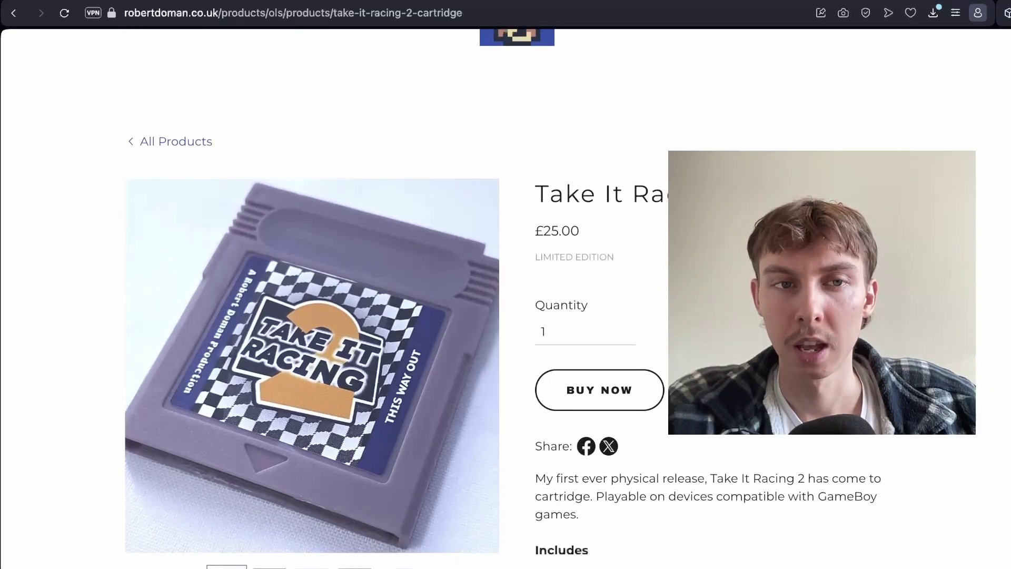
{"action": "scroll", "coordinate": [506, 316], "scroll_direction": "down", "scroll_amount": 1}
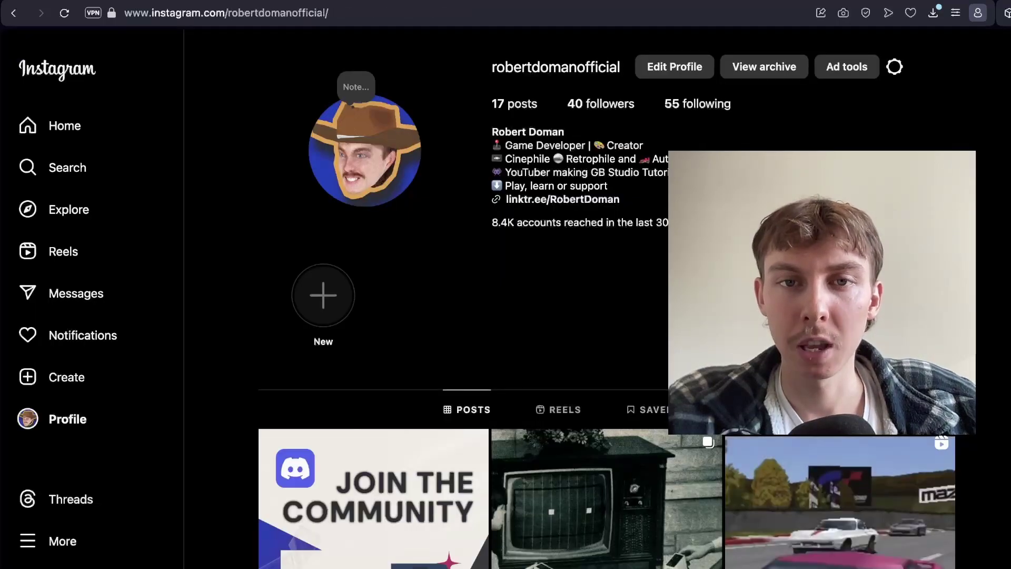
Browse the posts on the developer's Instagram profile
{"action": "scroll", "coordinate": [608, 299], "scroll_direction": "down", "scroll_amount": 5}
{"action": "scroll", "coordinate": [608, 299], "scroll_direction": "up", "scroll_amount": 5}
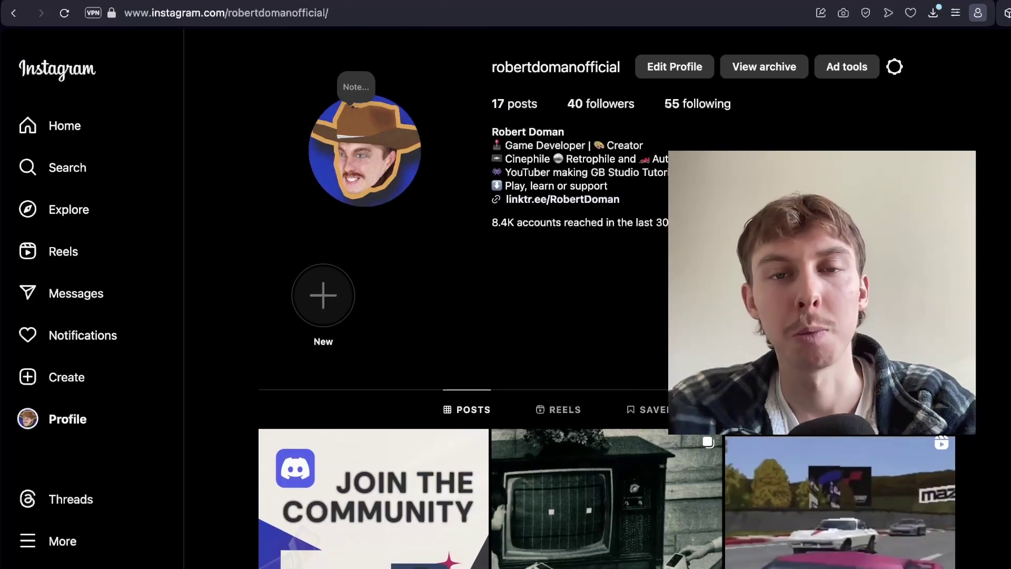
{"action": "scroll", "coordinate": [608, 298], "scroll_direction": "down", "scroll_amount": 10}
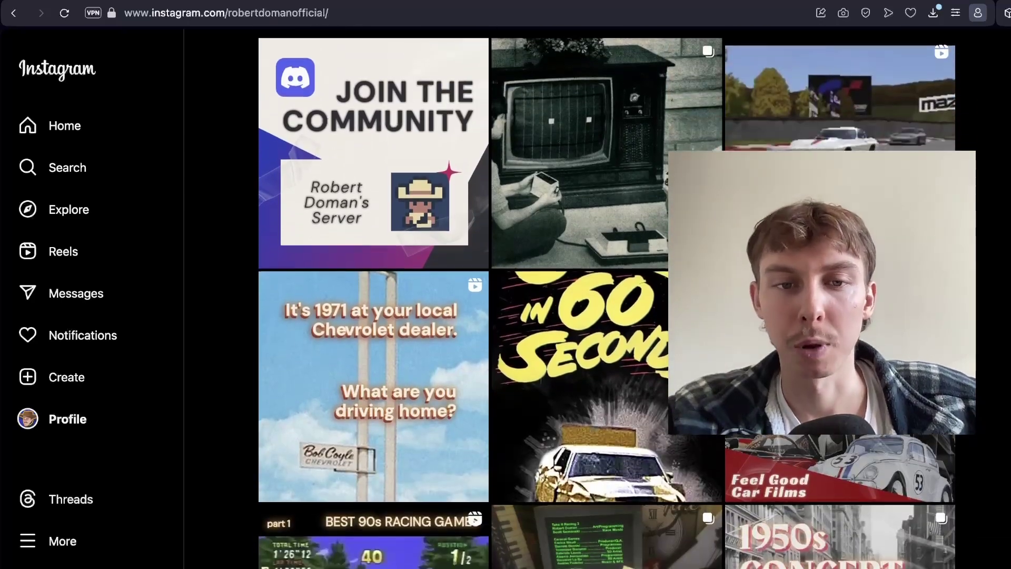
{"action": "scroll", "coordinate": [608, 298], "scroll_direction": "down", "scroll_amount": 5}
{"action": "scroll", "coordinate": [608, 298], "scroll_direction": "up", "scroll_amount": 15}
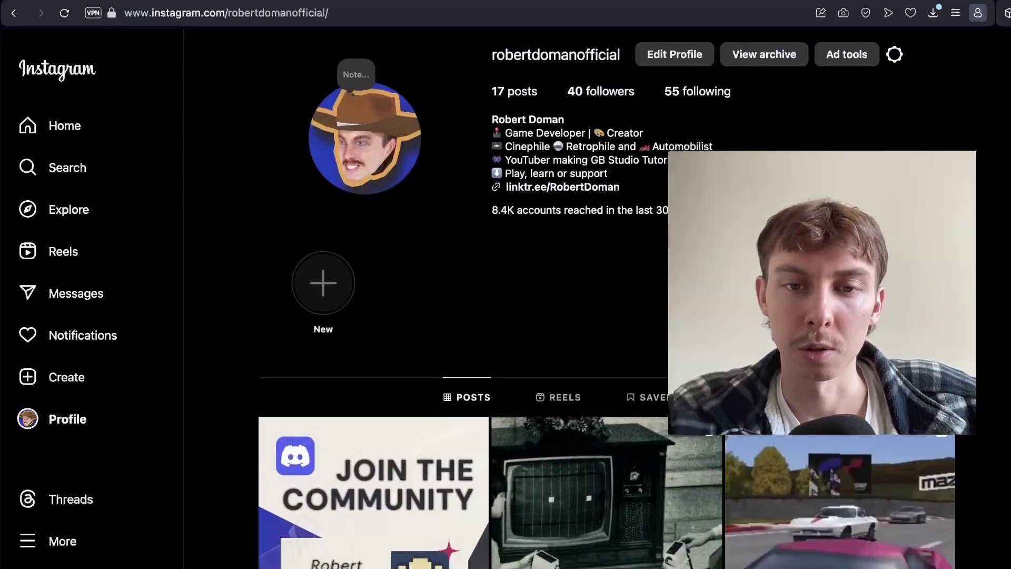
{"action": "scroll", "coordinate": [608, 299], "scroll_direction": "down", "scroll_amount": 4}
{"action": "scroll", "coordinate": [608, 299], "scroll_direction": "down", "scroll_amount": 2}
{"action": "scroll", "coordinate": [608, 299], "scroll_direction": "up", "scroll_amount": 6}
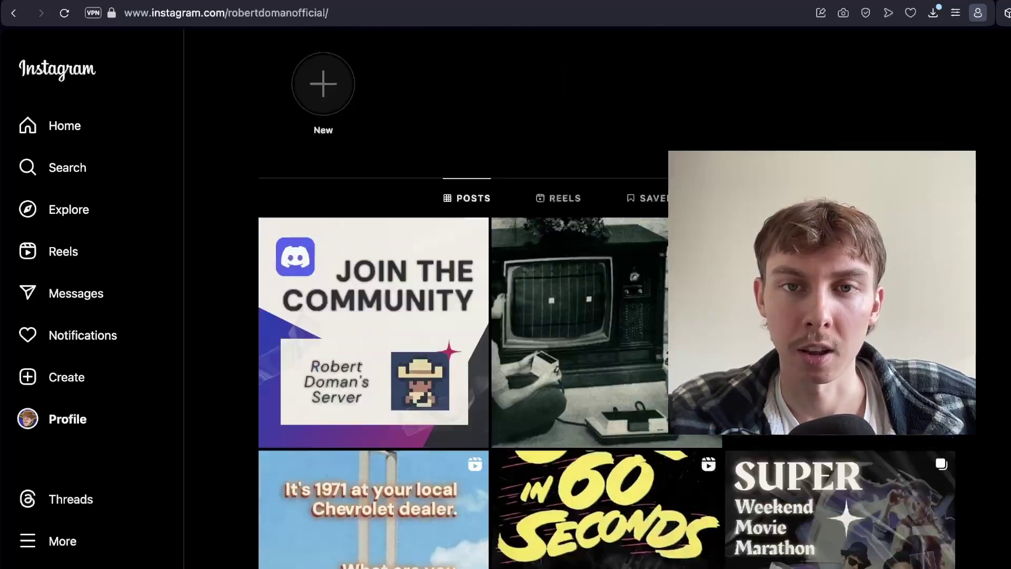
{"action": "scroll", "coordinate": [608, 298], "scroll_direction": "down", "scroll_amount": 8}
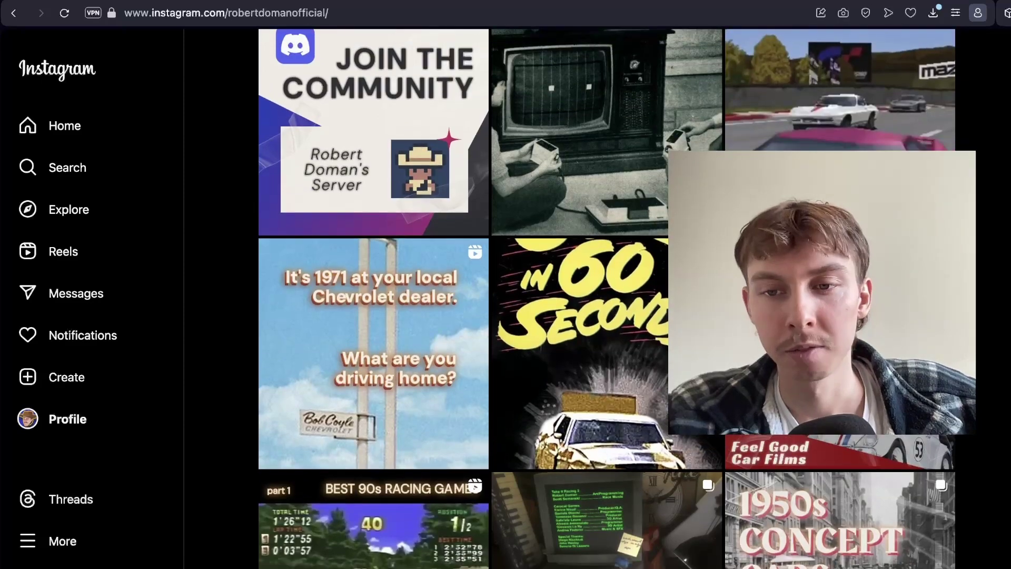
{"action": "scroll", "coordinate": [609, 299], "scroll_direction": "up", "scroll_amount": 2}
{"action": "scroll", "coordinate": [609, 299], "scroll_direction": "down", "scroll_amount": 5}
{"action": "scroll", "coordinate": [608, 298], "scroll_direction": "up", "scroll_amount": 10}
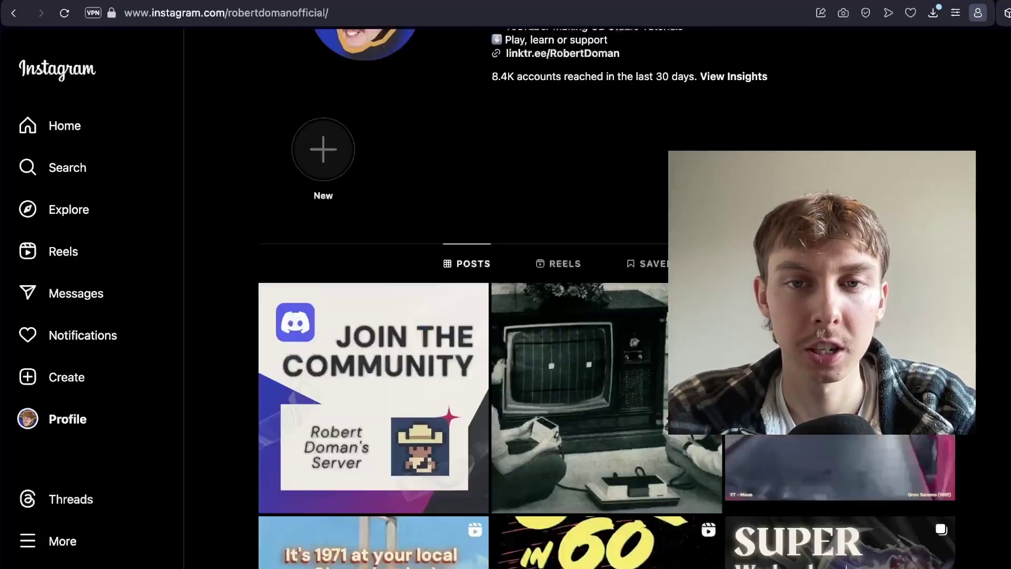